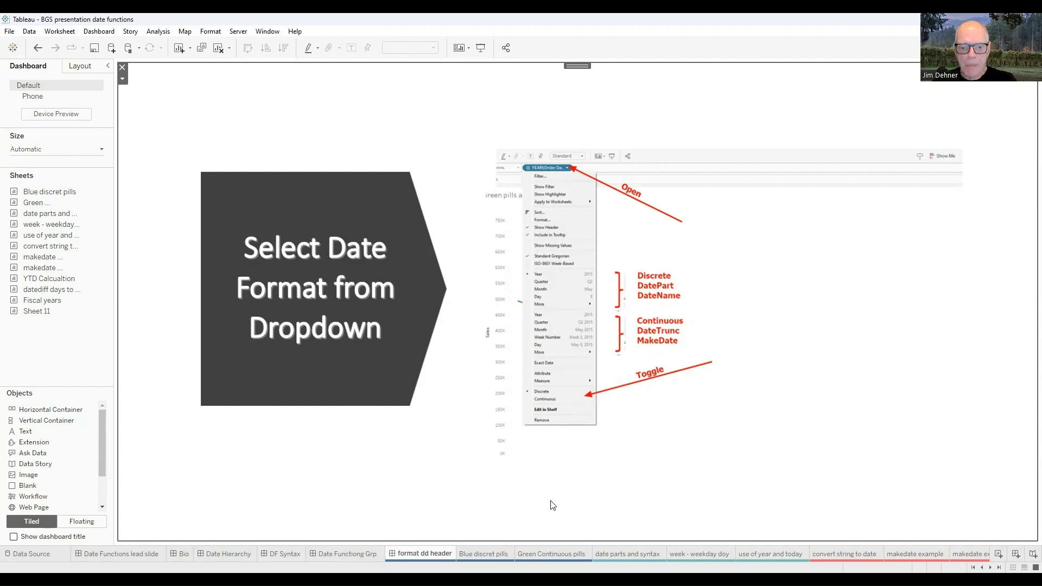
- On the Blue discret pills sheet, expand the discrete Year of Order Date into quarter and month levels
left_click(483, 554)
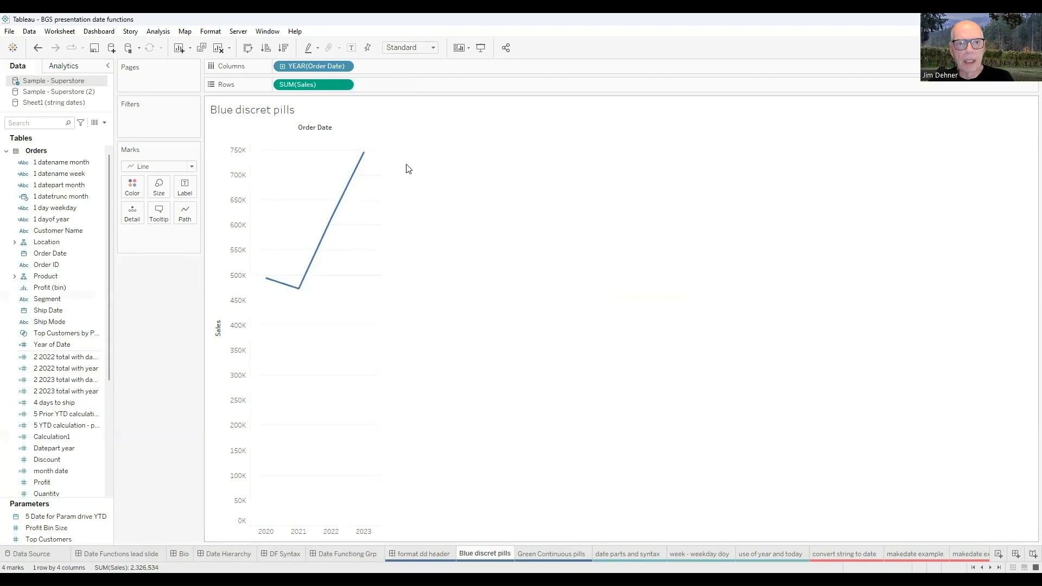
left_click(344, 67)
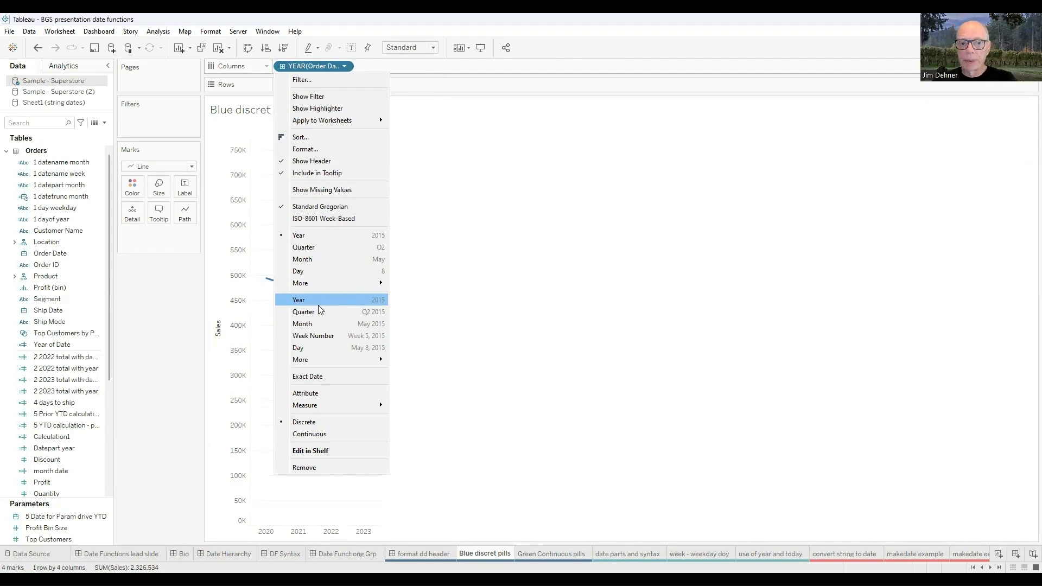
left_click(329, 67)
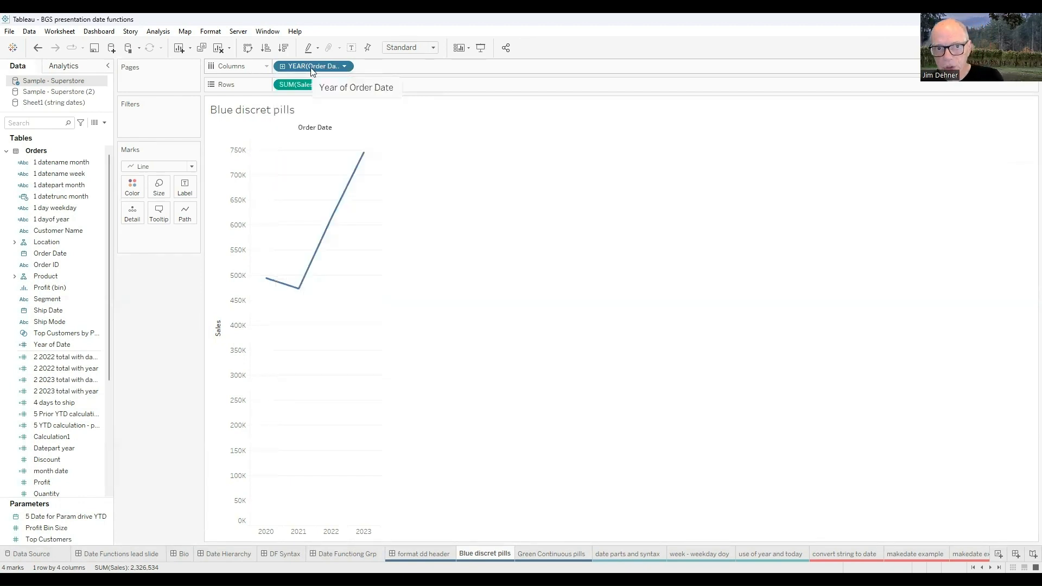
left_click(281, 66)
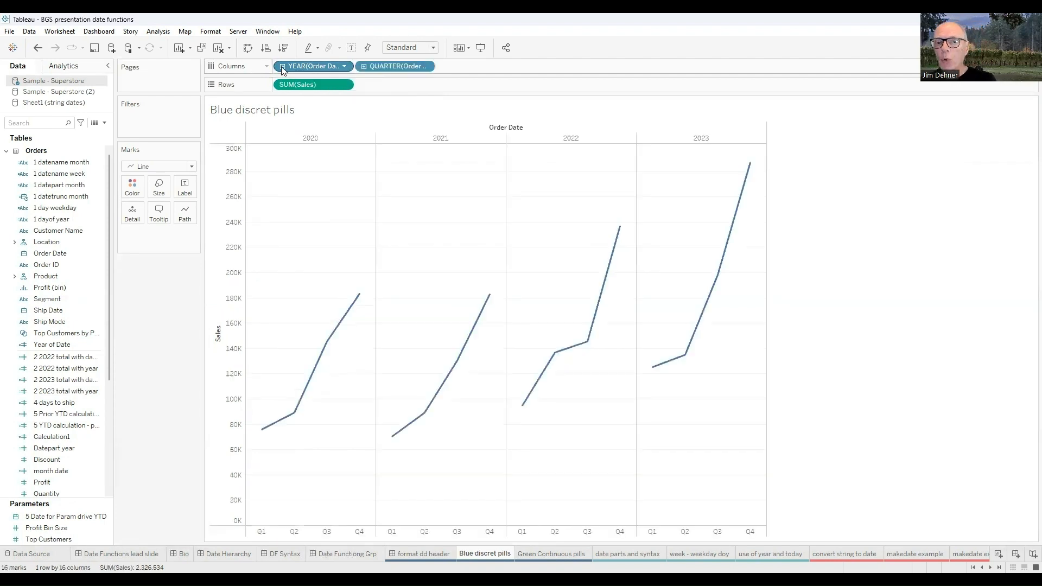
left_click(364, 67)
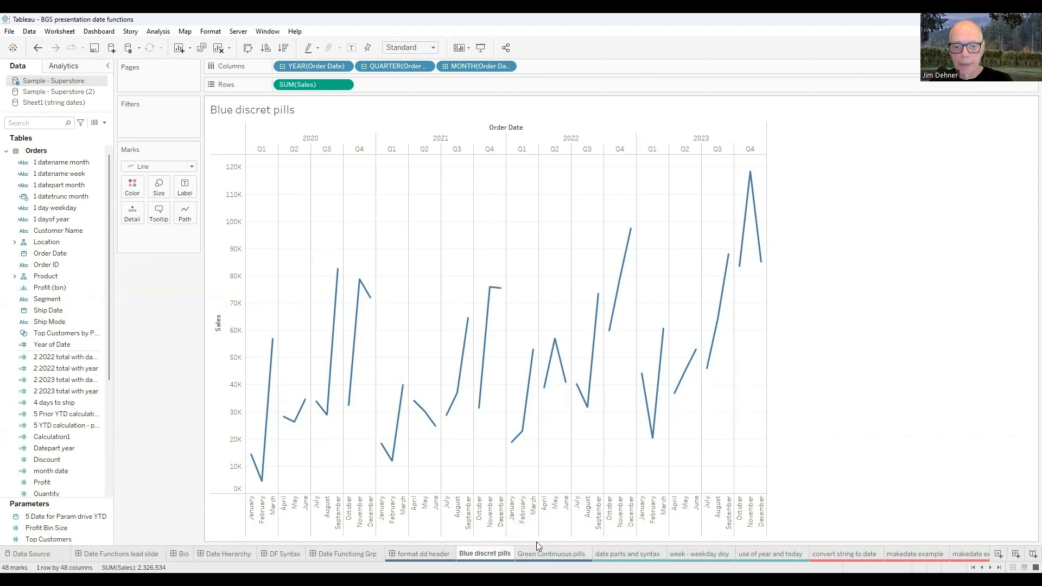
- On the Green Continuous pills sheet, set the Order Date on Columns to the continuous Year
left_click(549, 554)
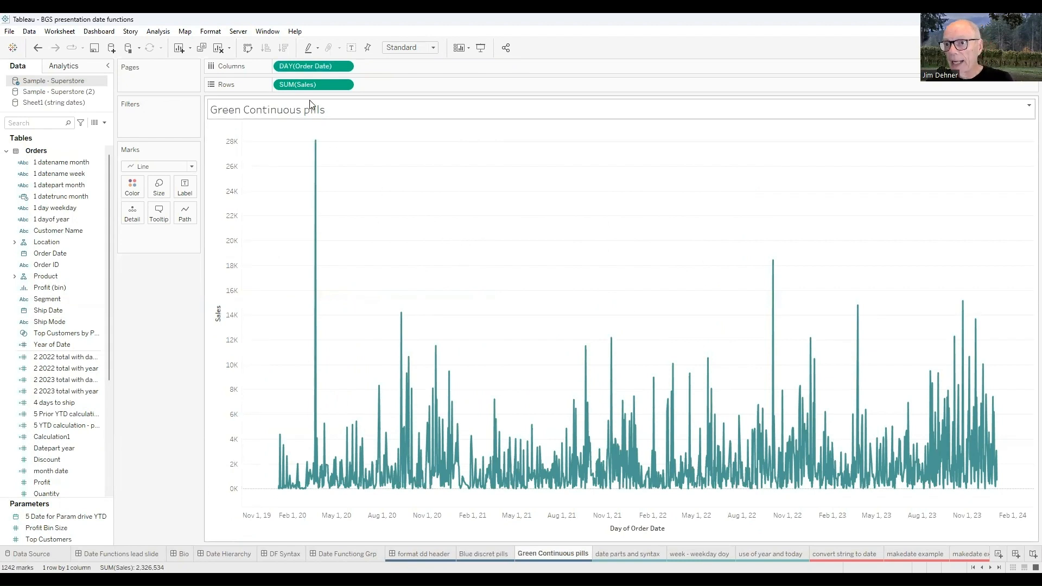
left_click(344, 68)
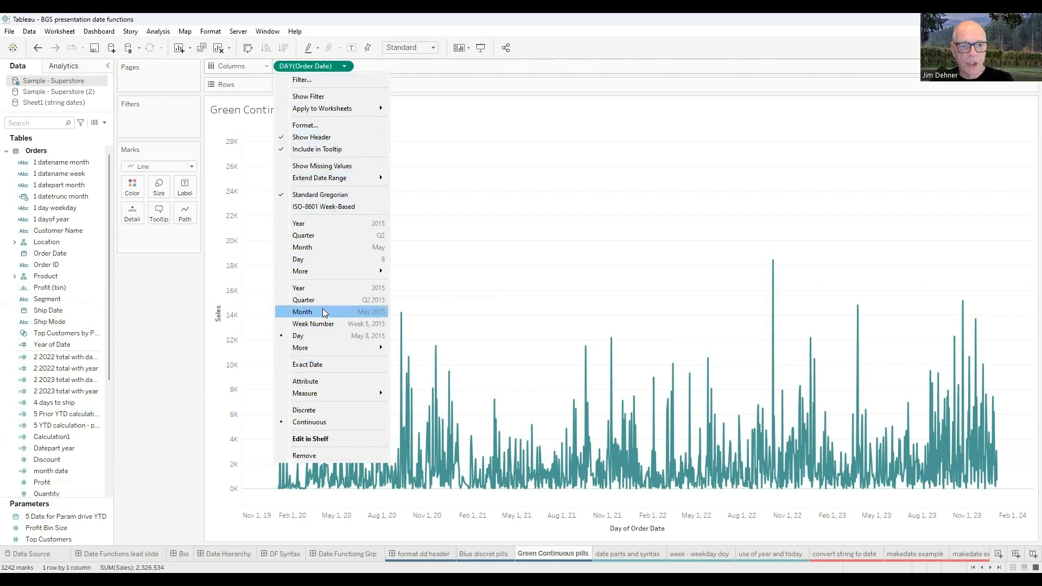
left_click(300, 288)
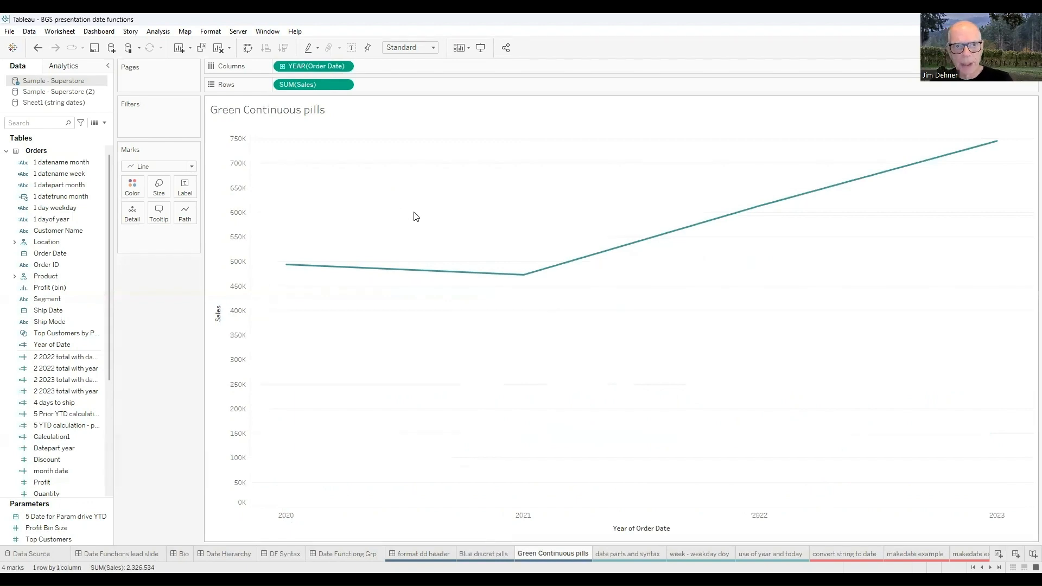
- Drill the continuous Order Date down through quarter to month, and convert it to discrete
left_click(282, 67)
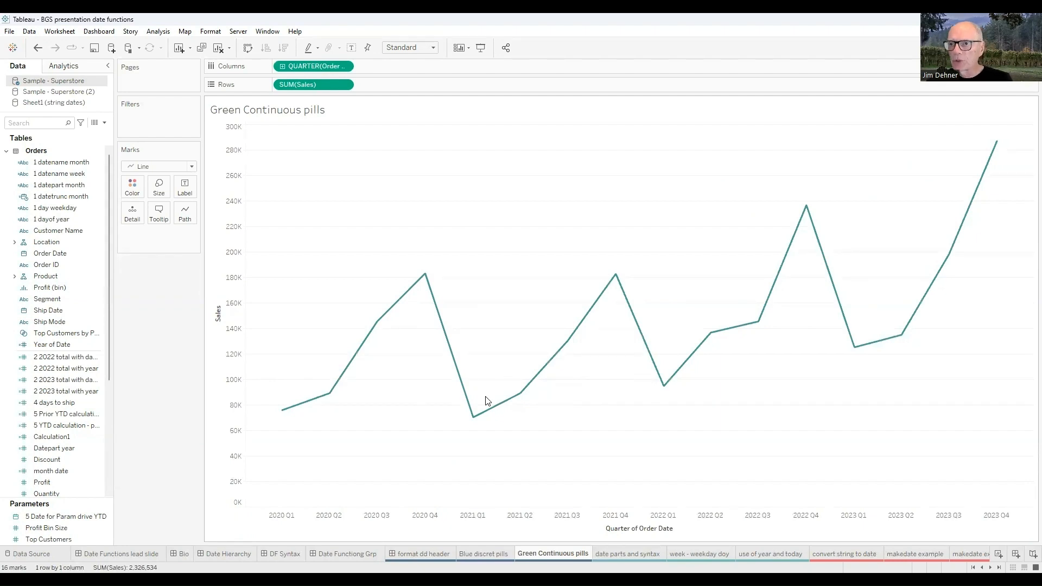
left_click(283, 68)
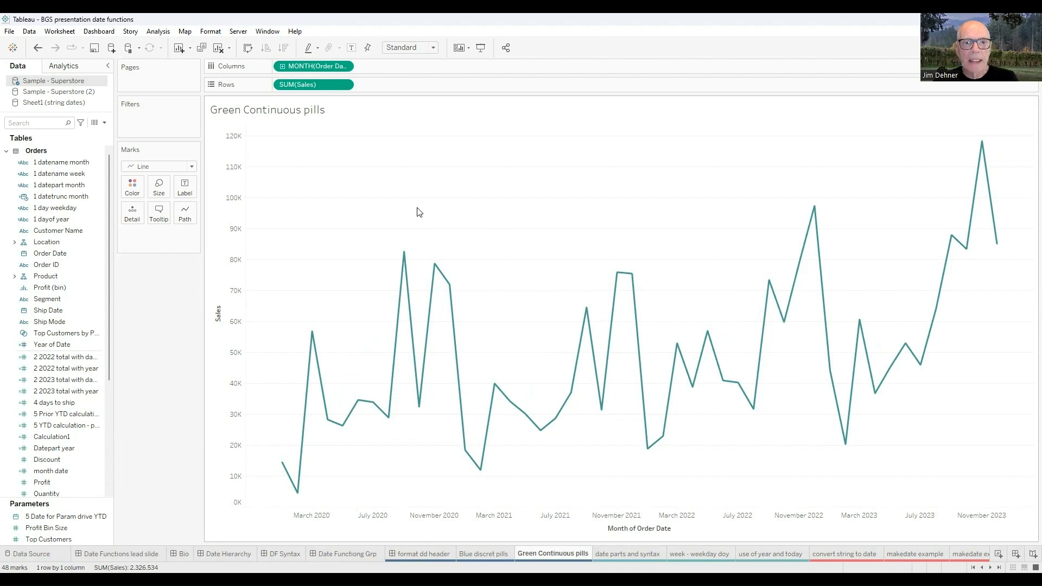
left_click(343, 67)
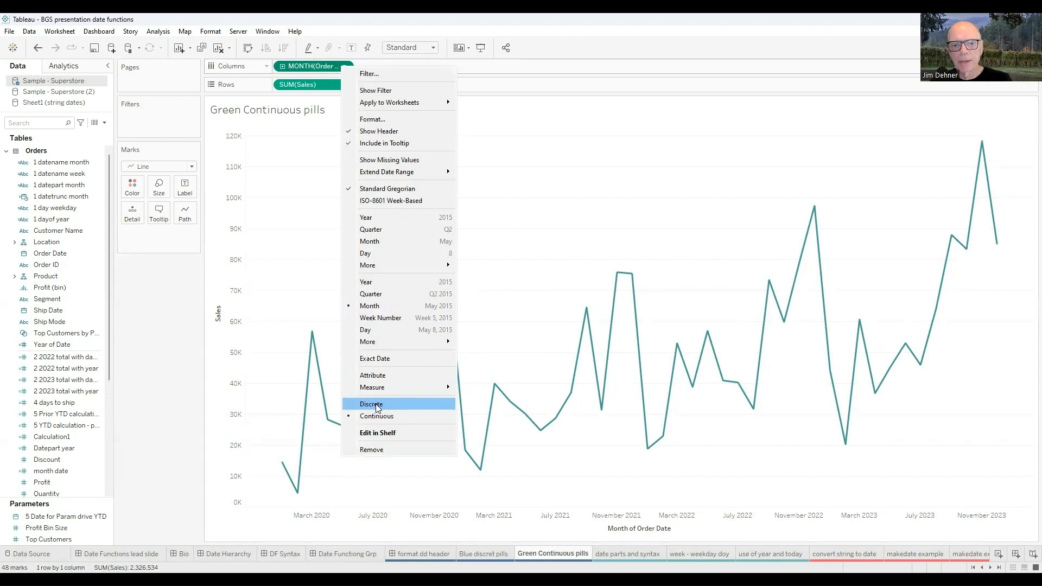
left_click(401, 406)
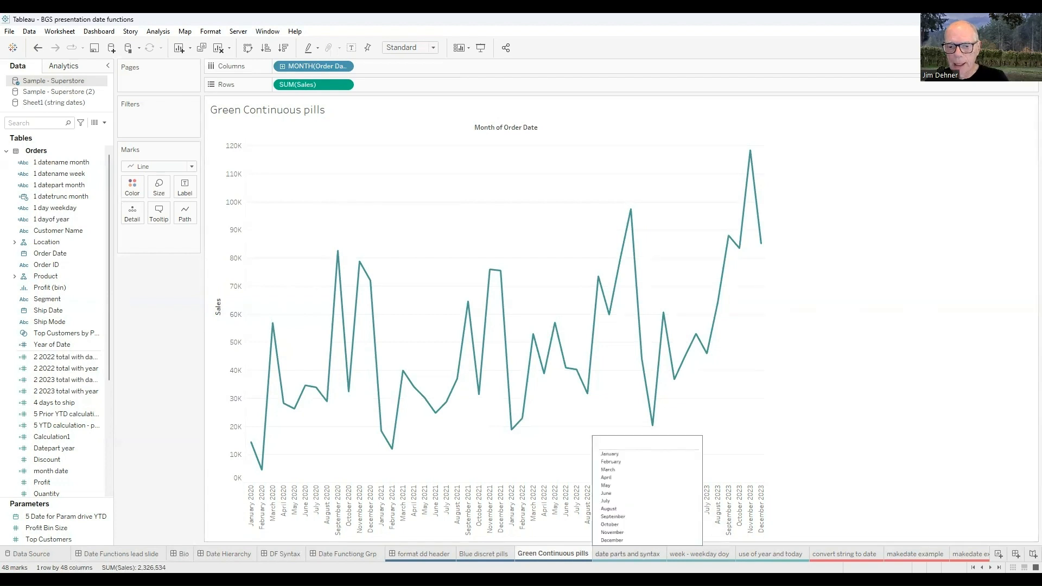
- On the date parts and syntax sheet, search the data fields for "1" and open the 1 datename month calculation for editing
left_click(642, 553)
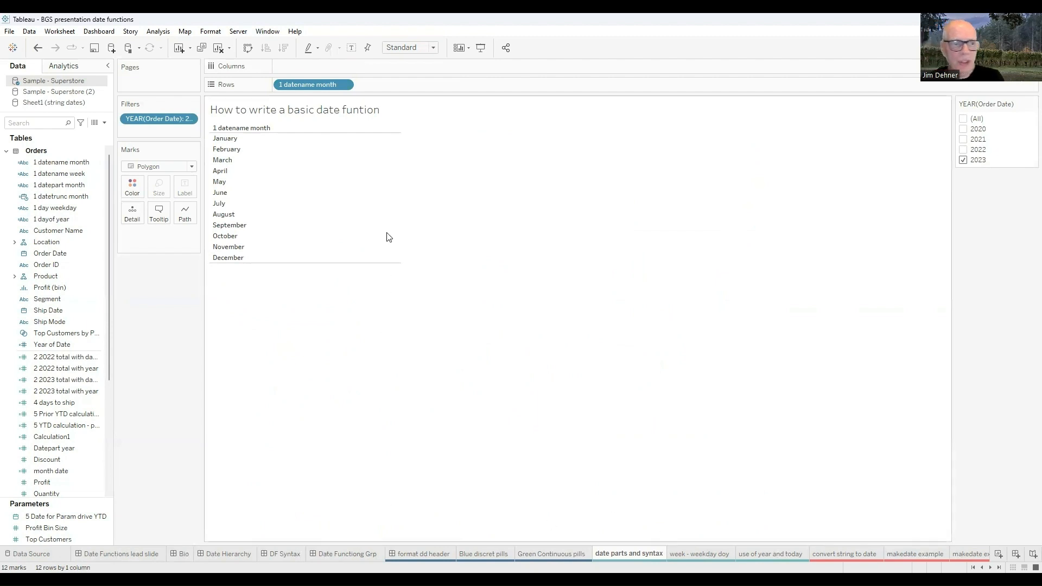
left_click(39, 123)
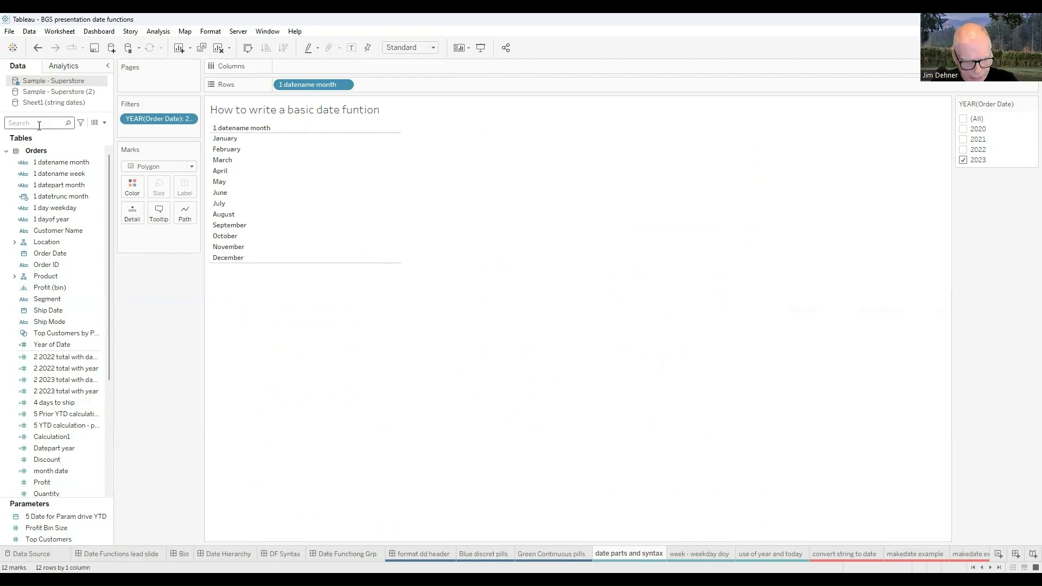
type("1")
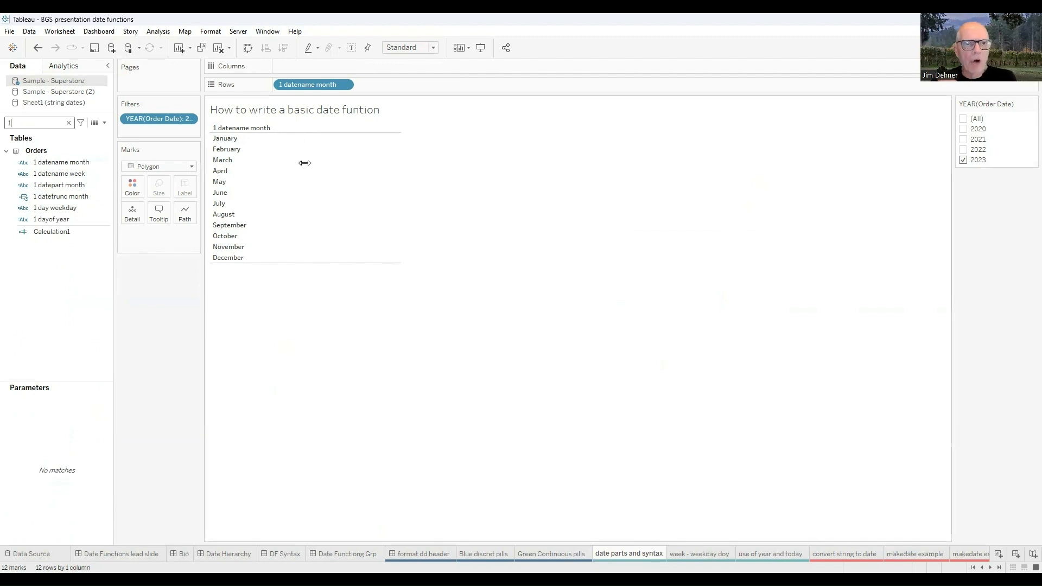
right_click(80, 163)
left_click(104, 229)
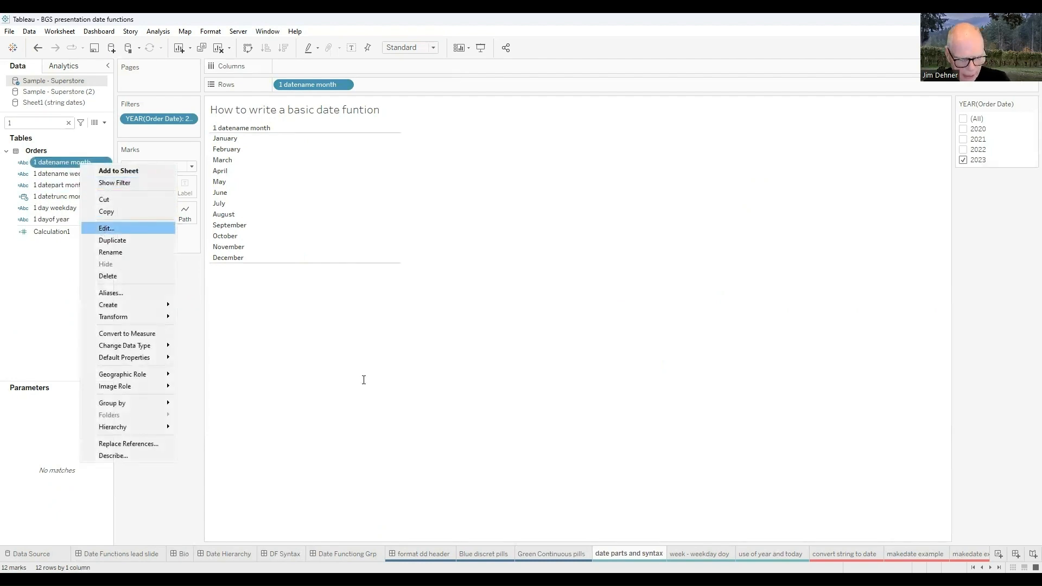
scroll(380, 393, "up", 5)
scroll(387, 407, "up", 1)
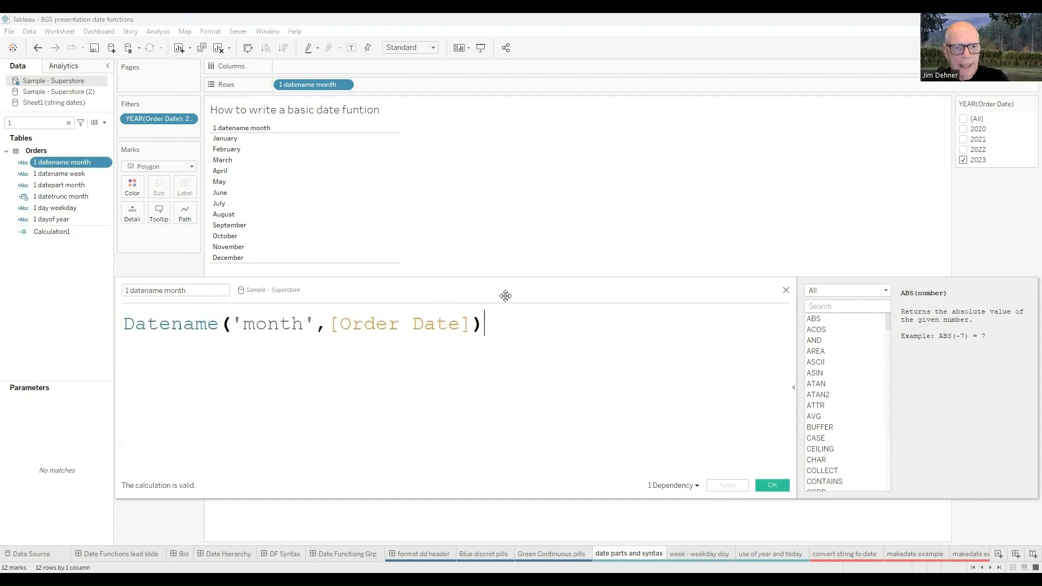
- Rearrange the calculation editor, limit its function list to Date functions, and look through them to the end
left_click_drag(505, 296, 586, 298)
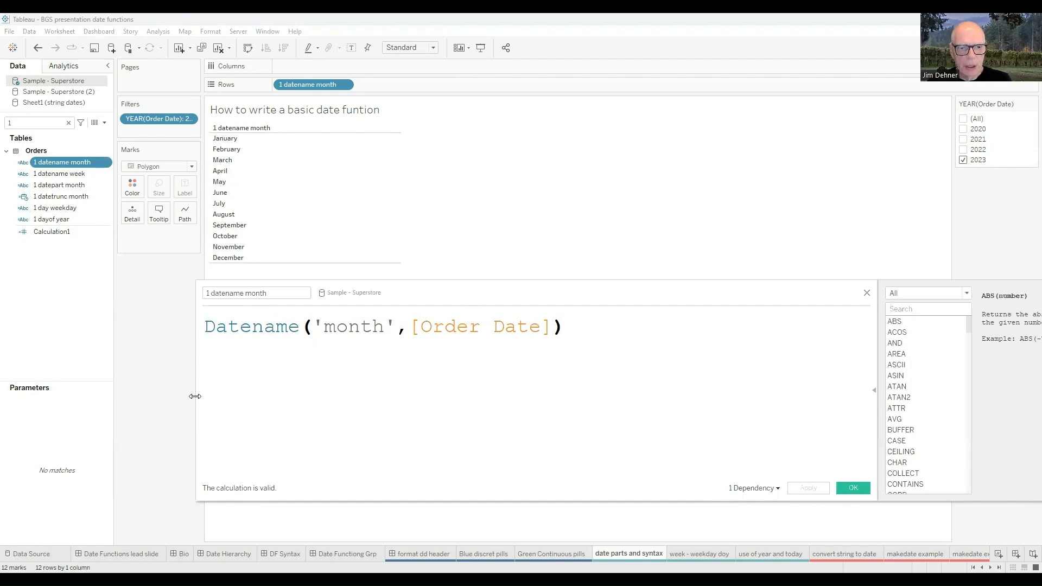
left_click_drag(195, 396, 318, 396)
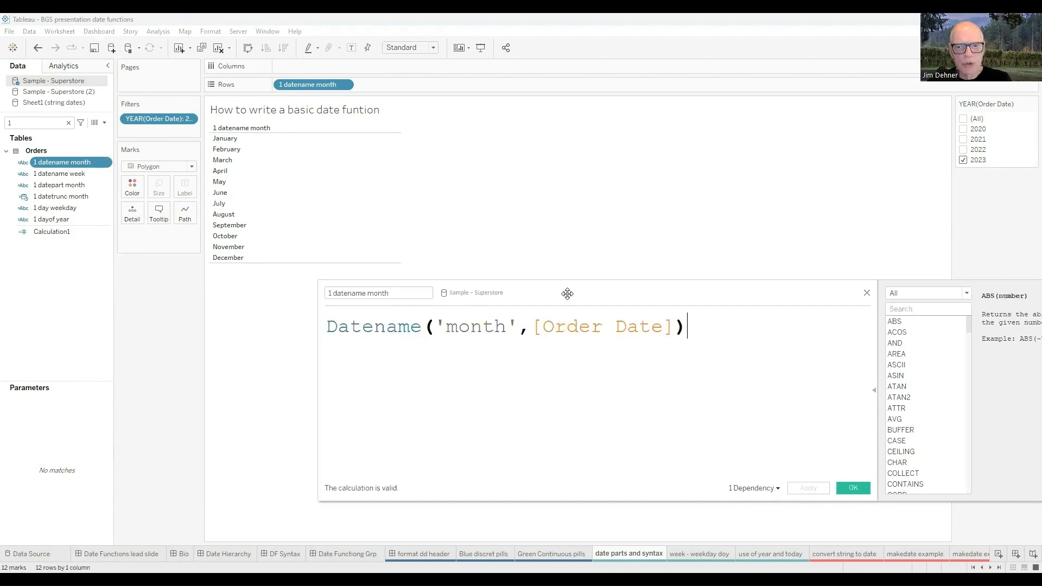
left_click_drag(568, 293, 405, 263)
left_click(806, 264)
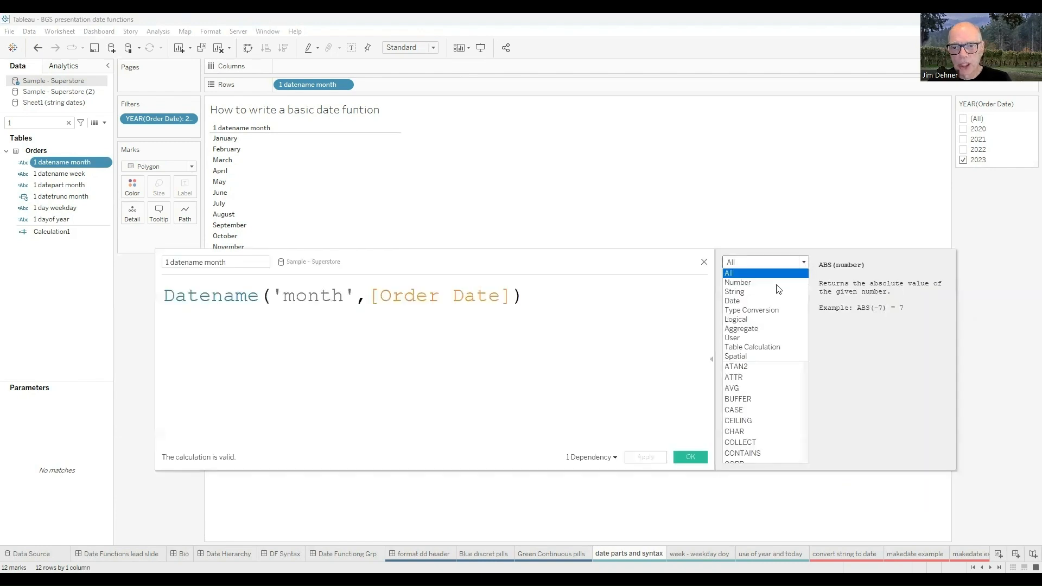
left_click(736, 302)
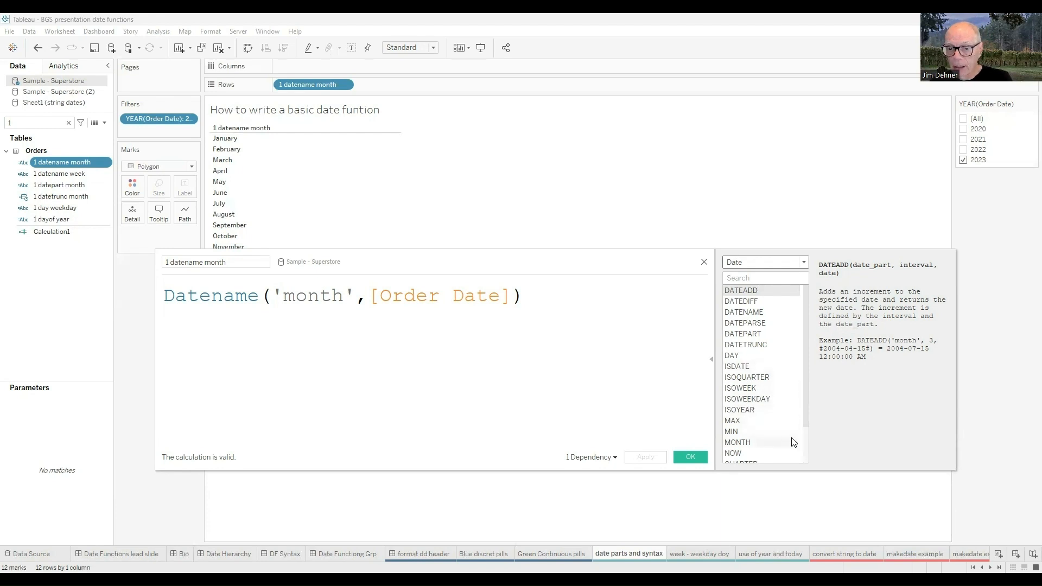
left_click_drag(806, 425, 807, 462)
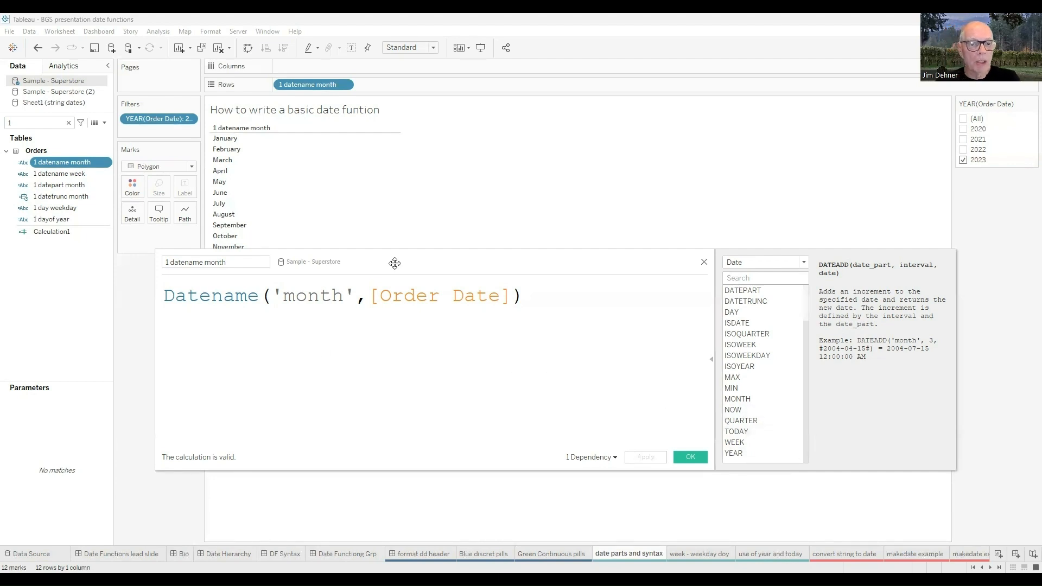
- Edit the 1 datepart month calculation so its formula uses DATEPART in place of Datename
left_click_drag(395, 263, 518, 275)
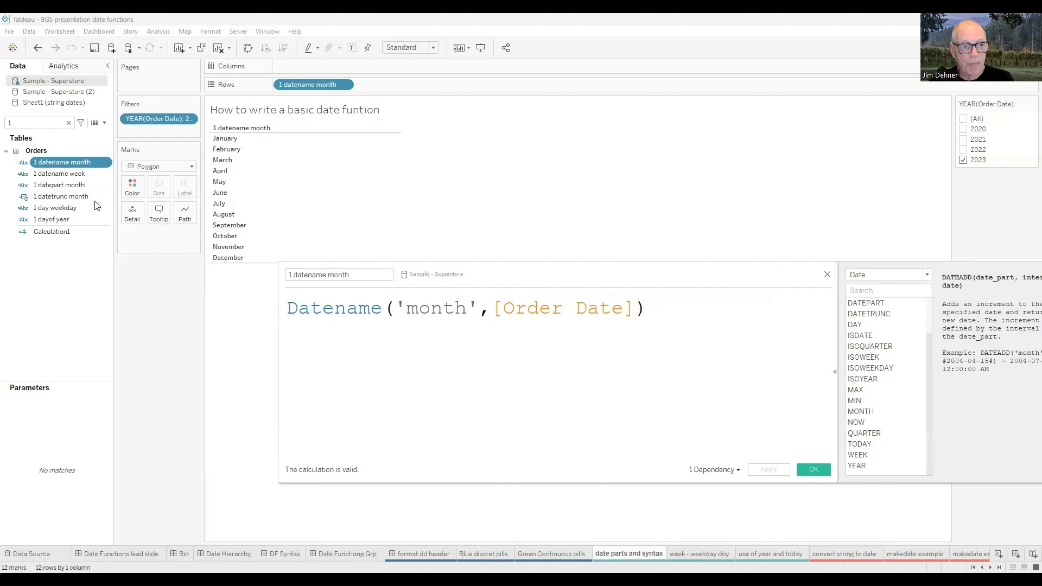
right_click(65, 187)
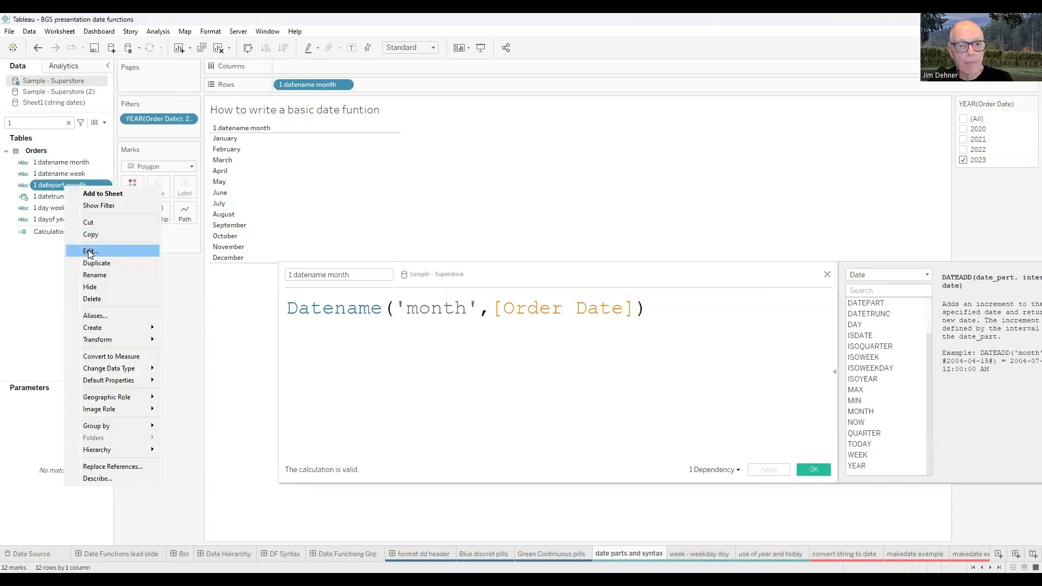
left_click(89, 253)
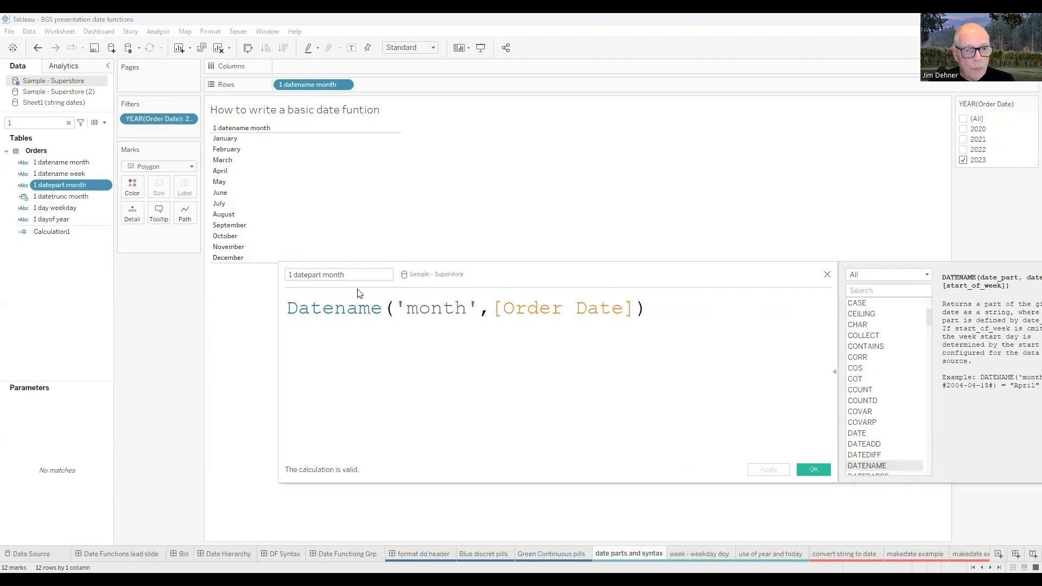
left_click_drag(382, 308, 337, 309)
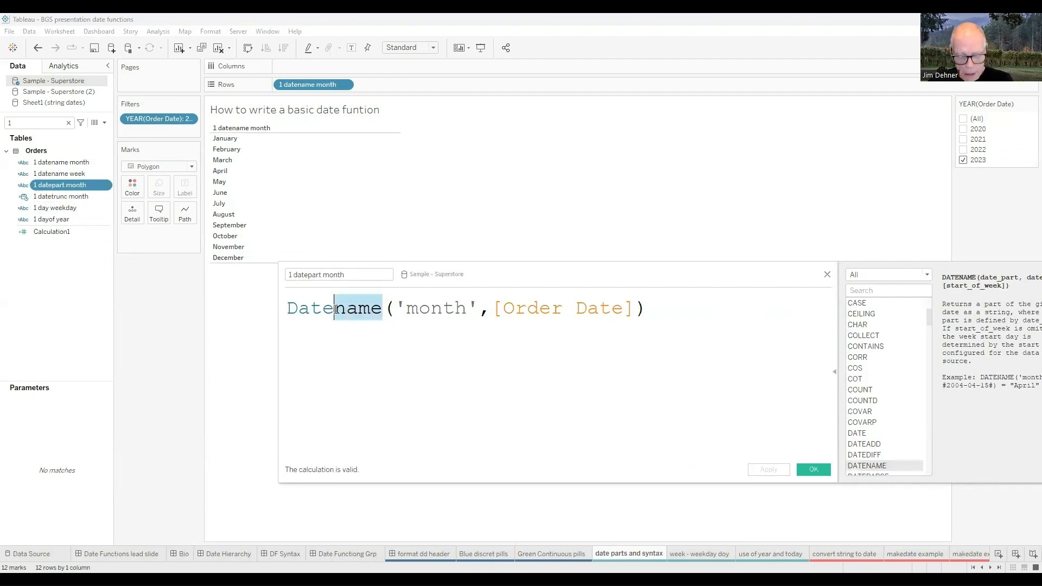
type("pa")
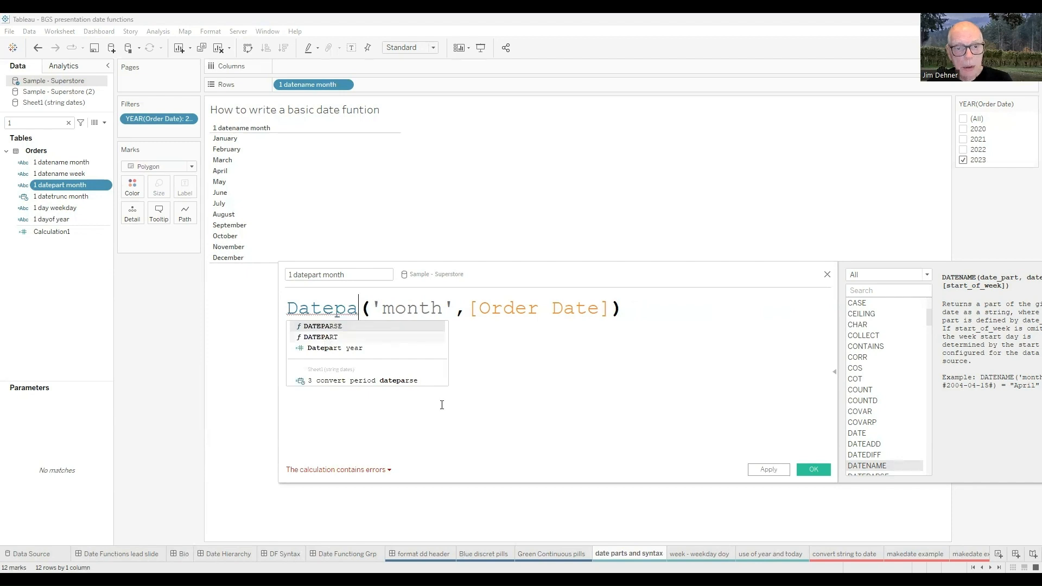
key("Down")
key("Return")
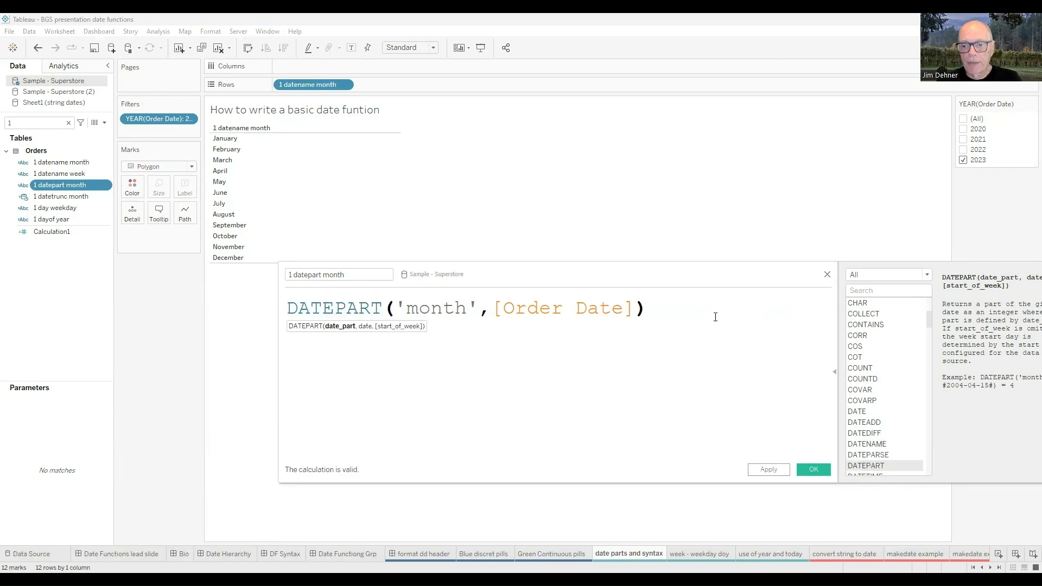
- Apply the edited formula and add 1 datepart month to Rows after 1 datename month, keeping the table uncovered
left_click_drag(720, 282, 621, 277)
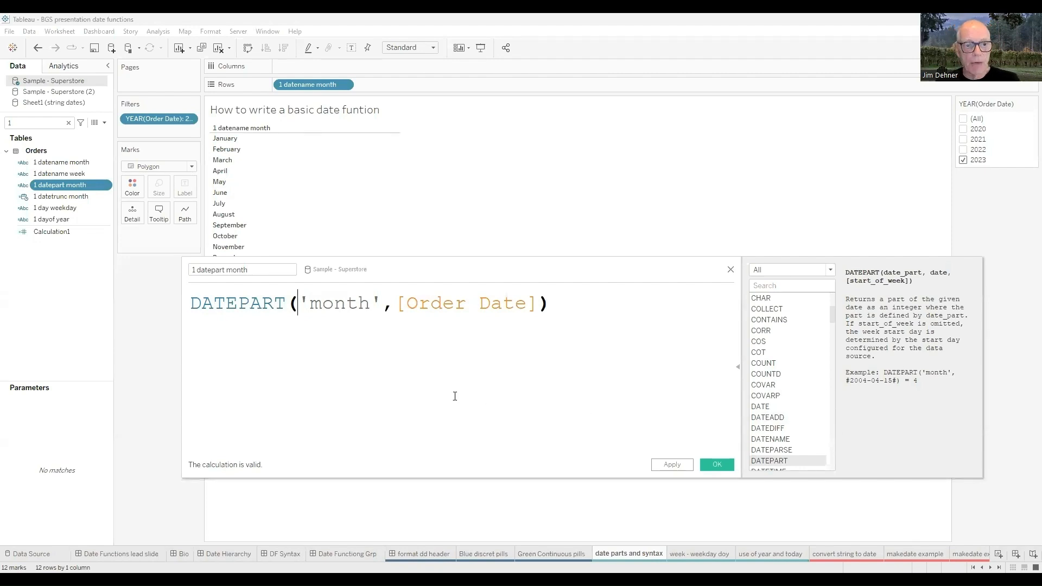
left_click(671, 465)
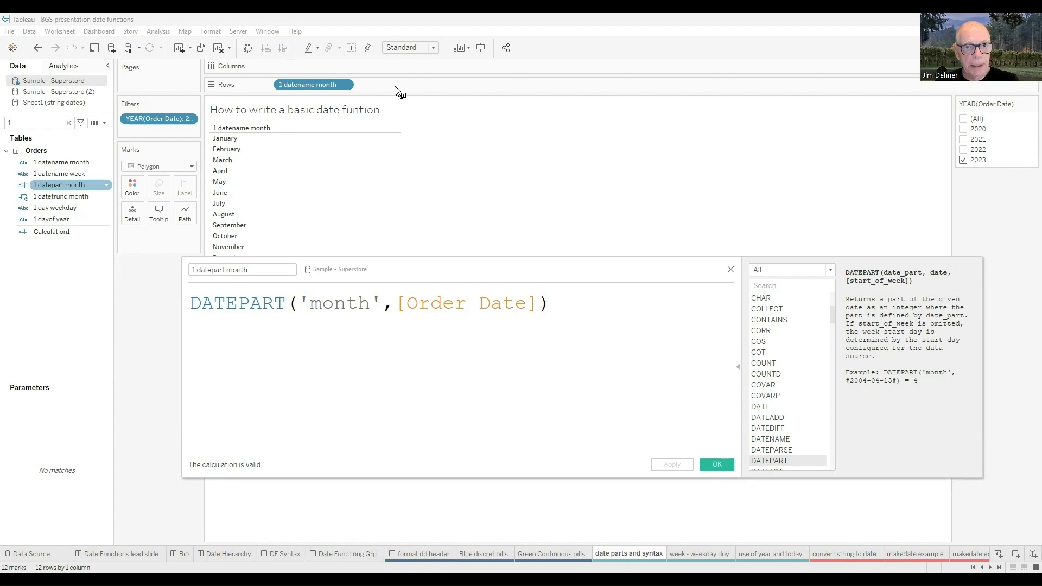
left_click_drag(396, 85, 395, 87)
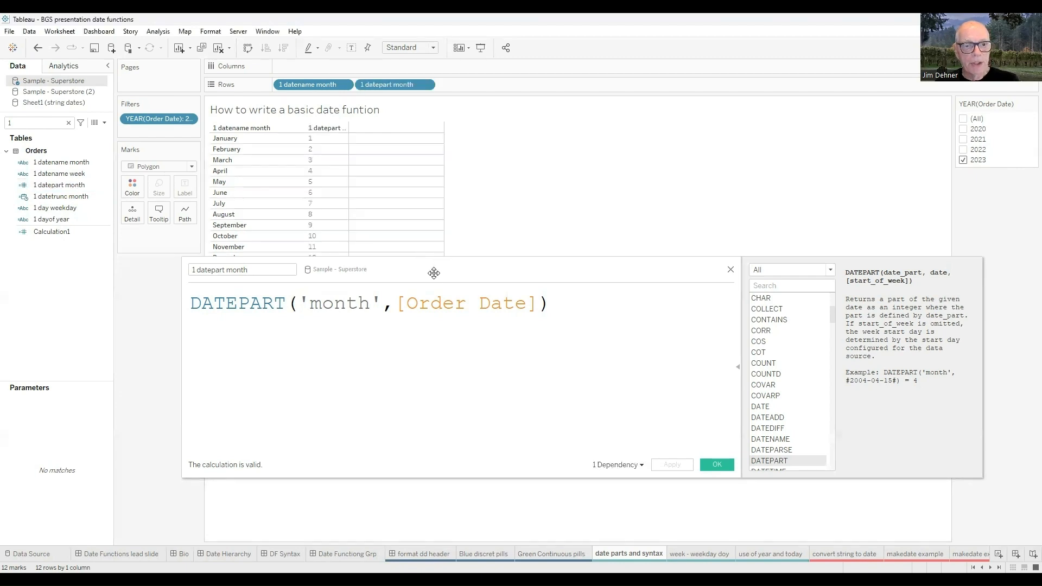
left_click_drag(433, 273, 433, 312)
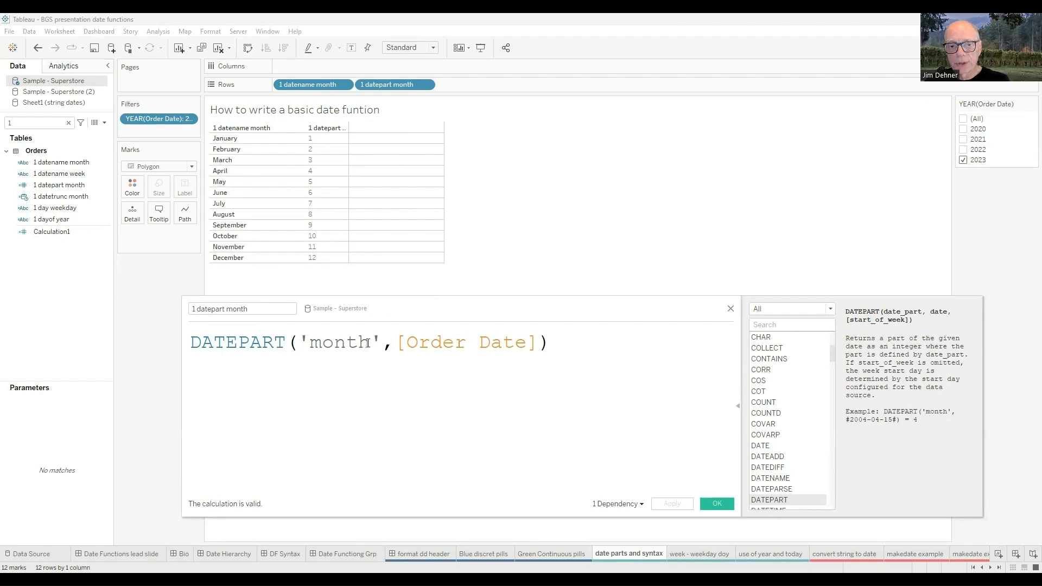
- Change the date part in the 1 datepart month formula to 'quarter' and save the calculation
left_click_drag(368, 343, 310, 343)
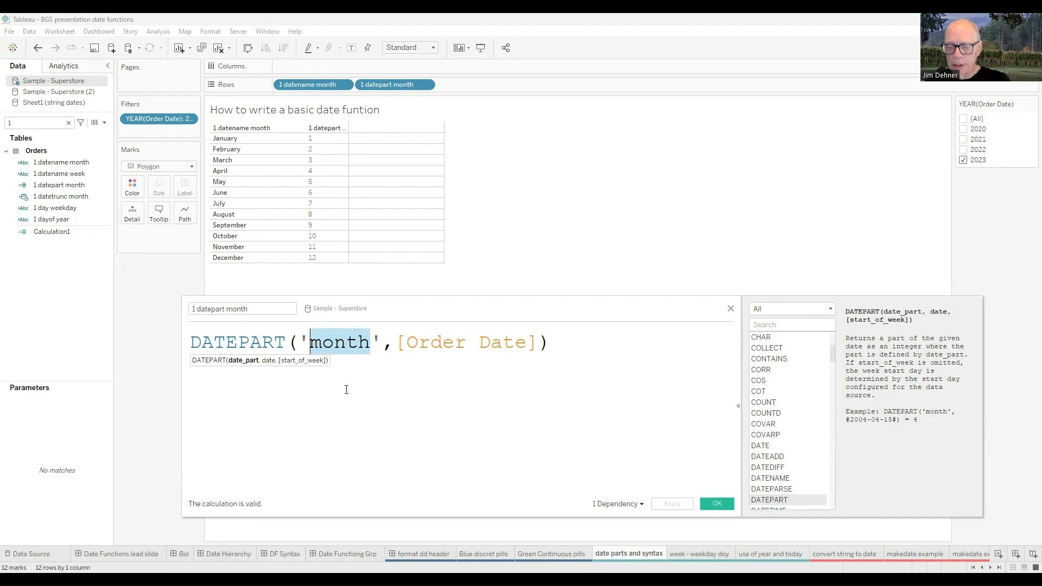
type("qua")
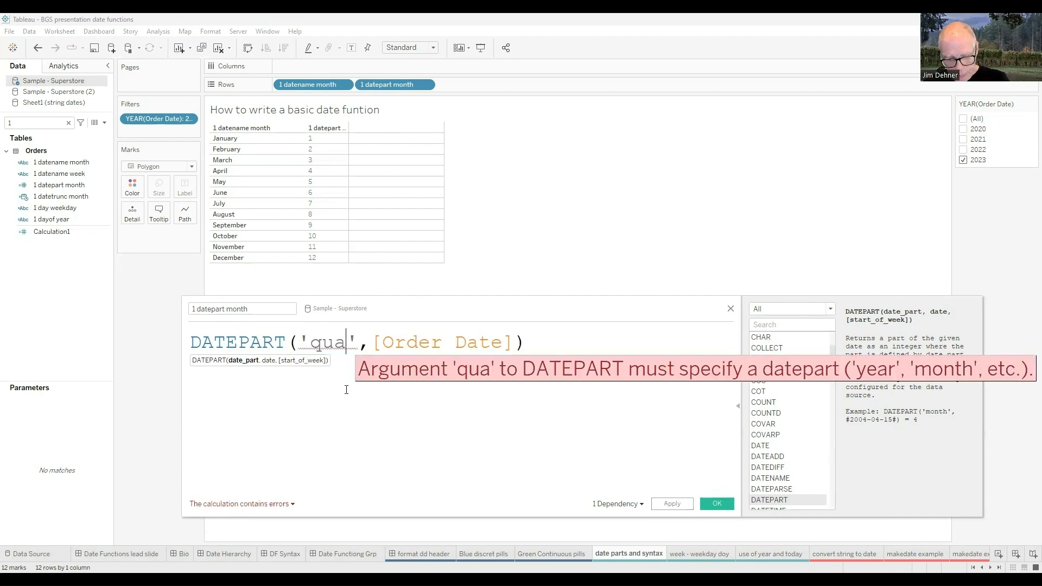
type("rter")
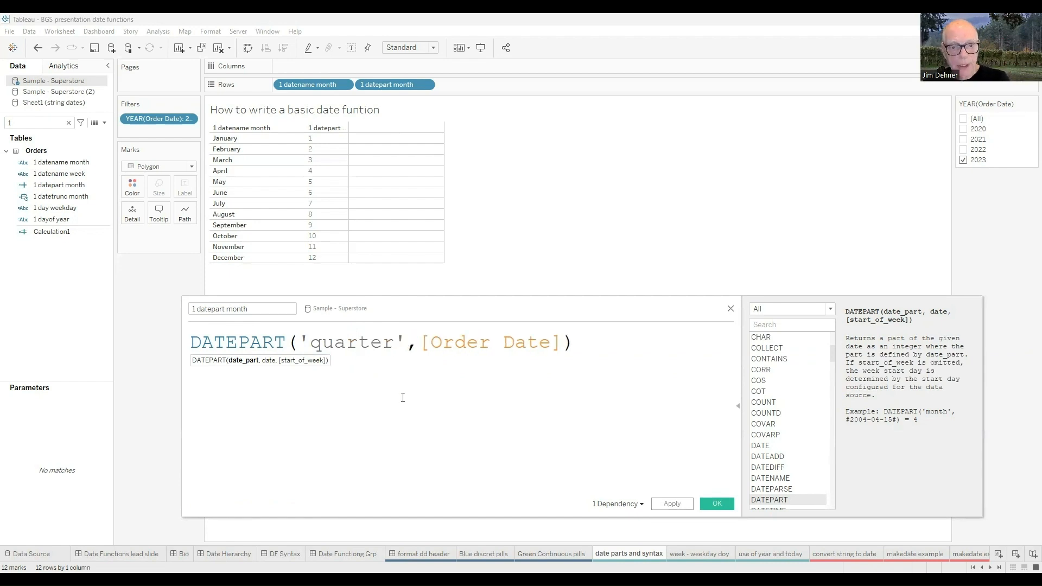
left_click(670, 509)
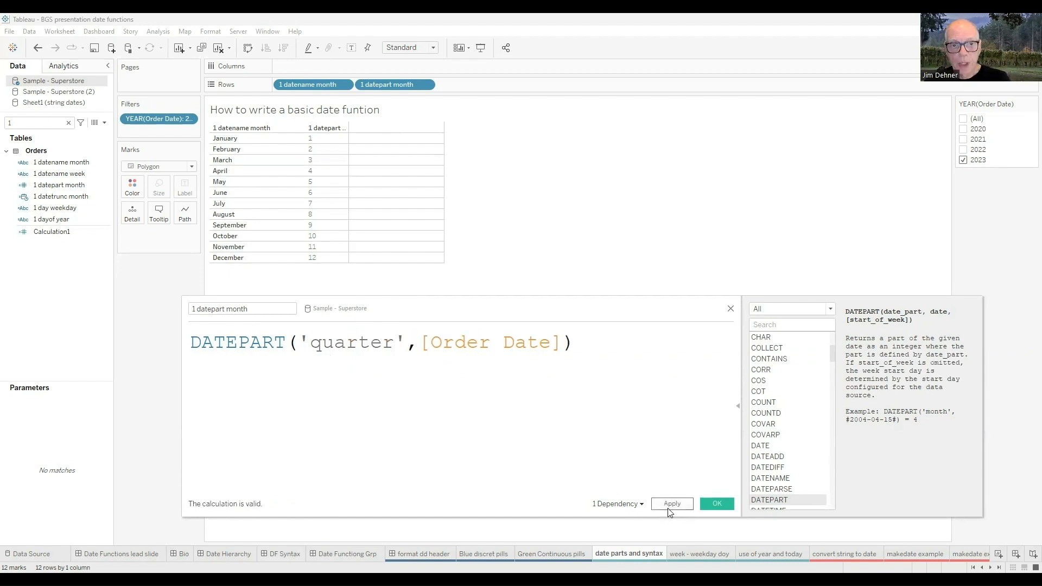
left_click(716, 504)
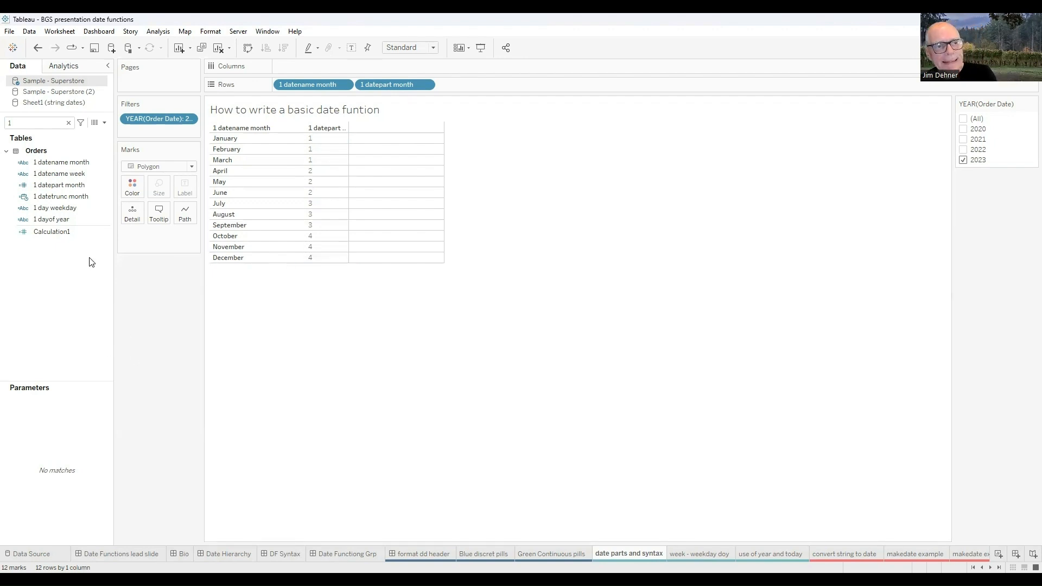
- Open the 1 datetrunc month calculation for editing, enlarge its formula text, and reposition the editor below the table
right_click(59, 198)
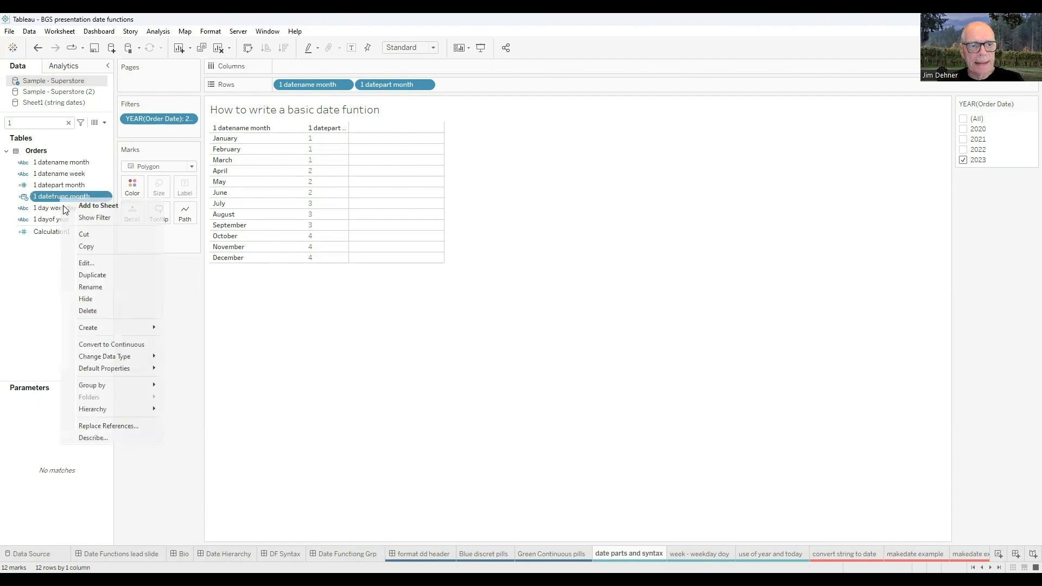
left_click(85, 263)
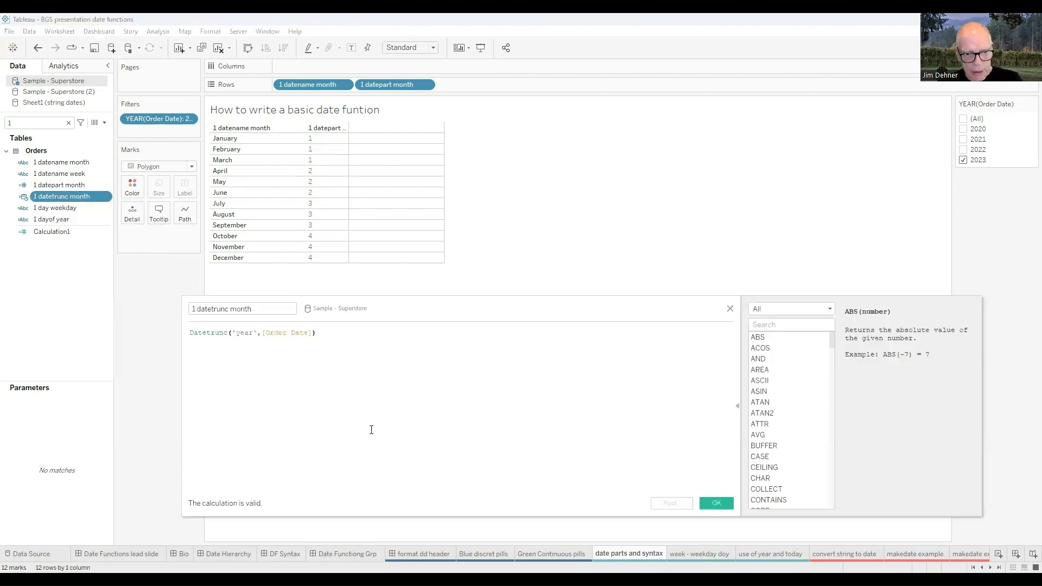
scroll(371, 430, "up", 5)
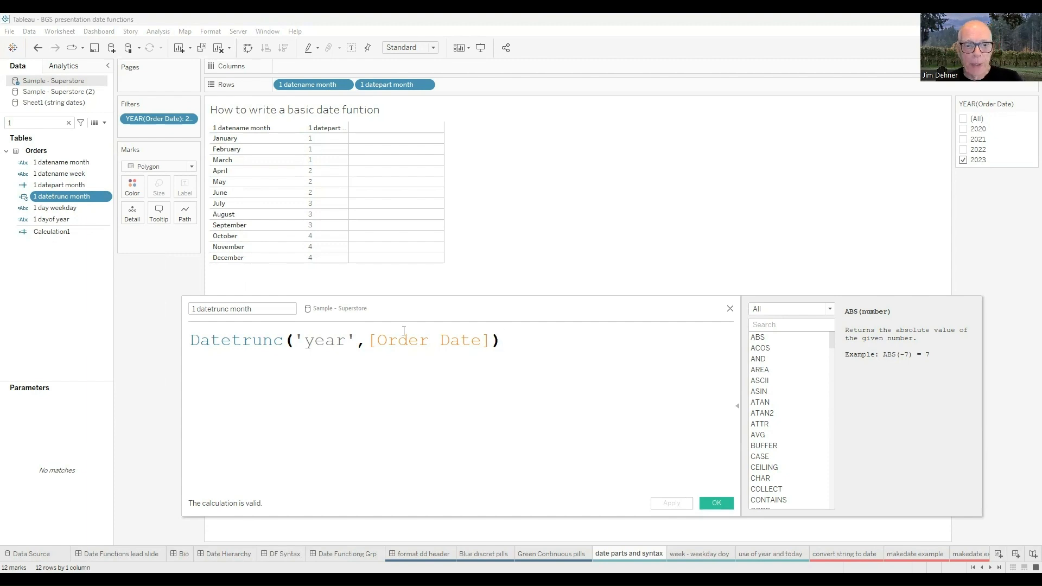
left_click_drag(438, 312, 472, 297)
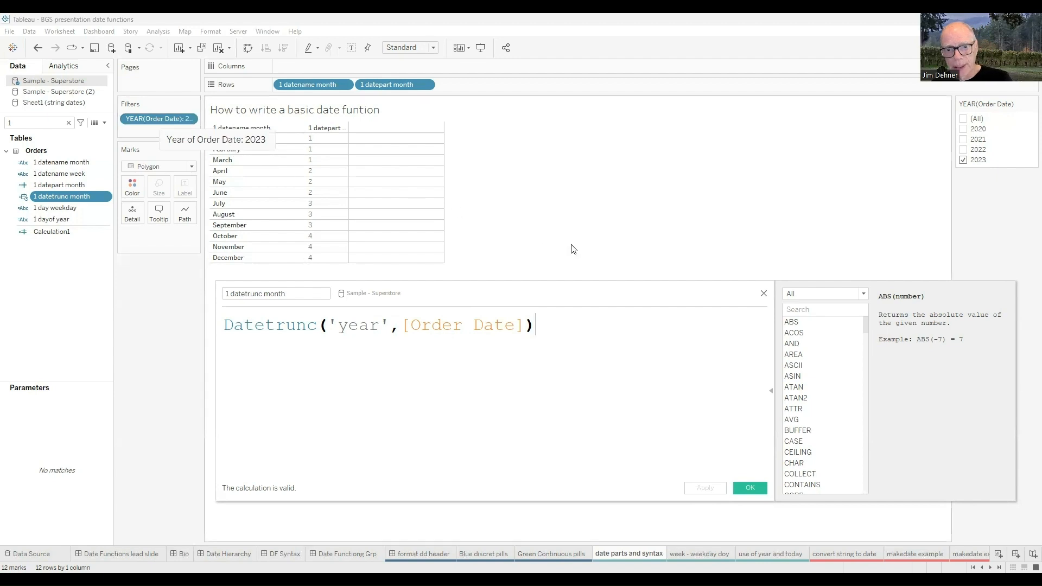
left_click(580, 328)
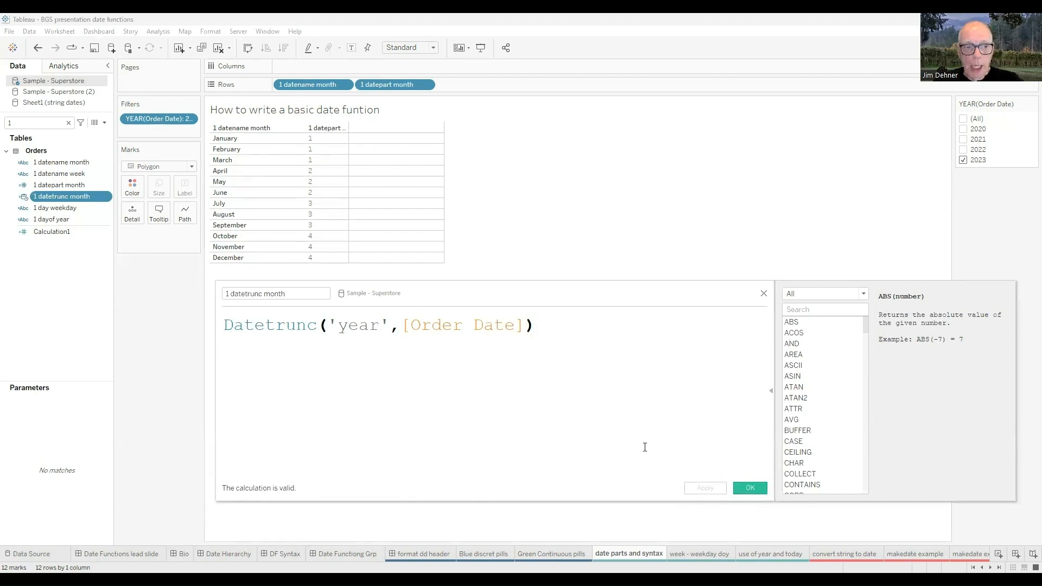
- Add 1 datetrunc month to Rows after 1 datepart month, using its MDY form
left_click(61, 199)
right_click(62, 199)
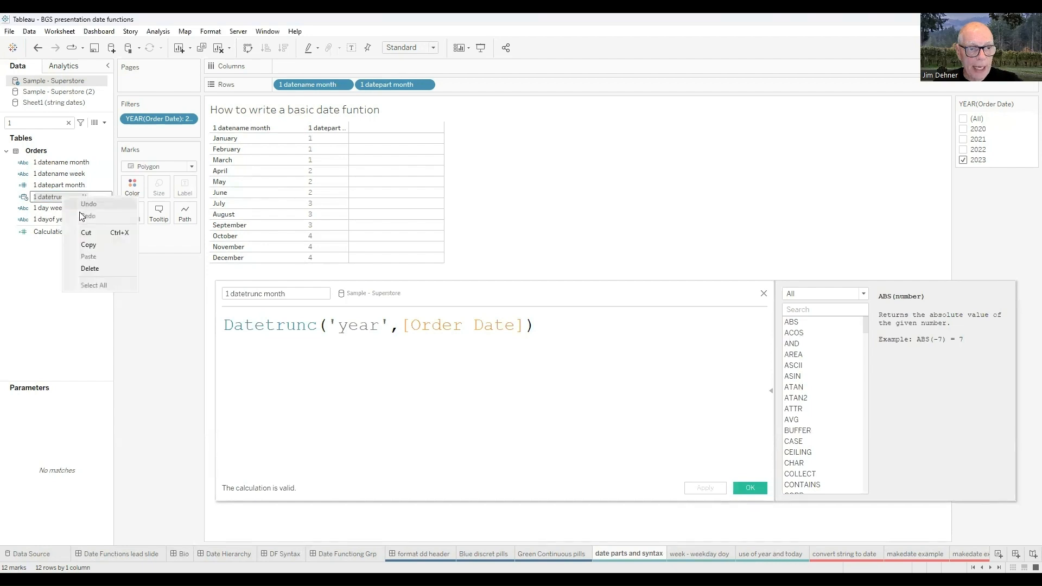
right_click(52, 318)
left_click_drag(63, 198, 410, 124)
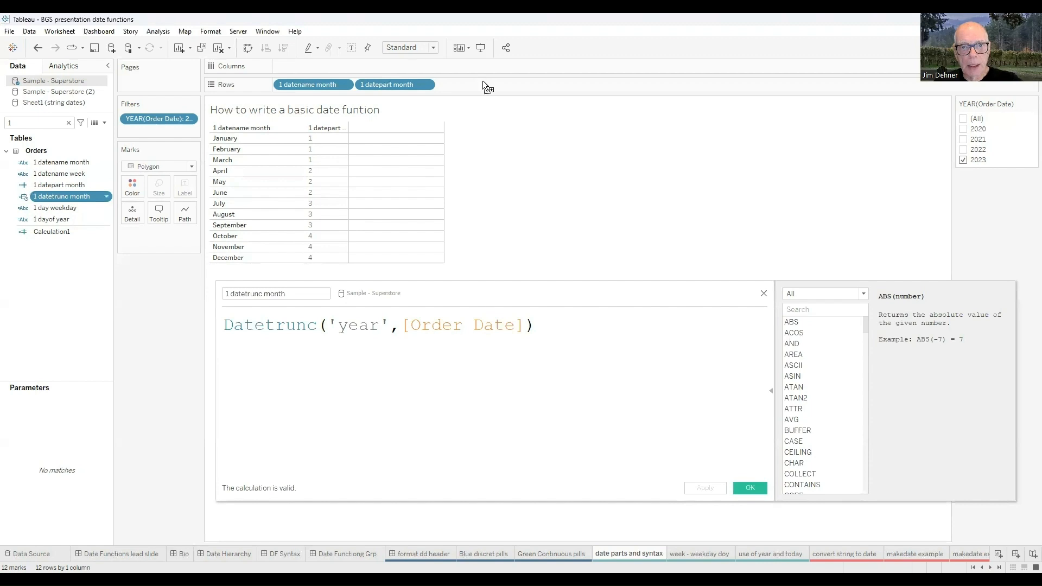
left_click_drag(482, 82, 482, 82)
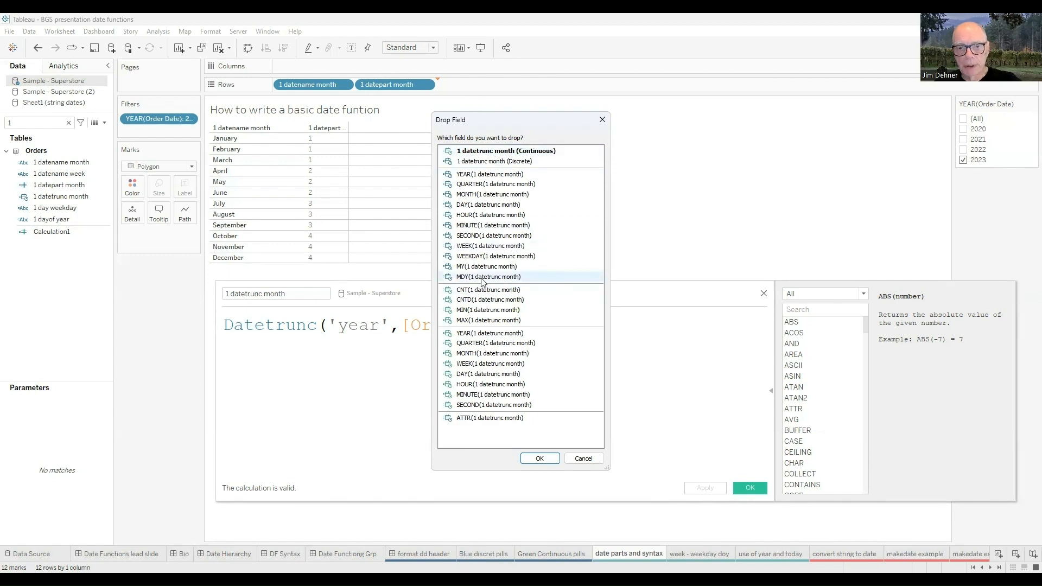
left_click(481, 279)
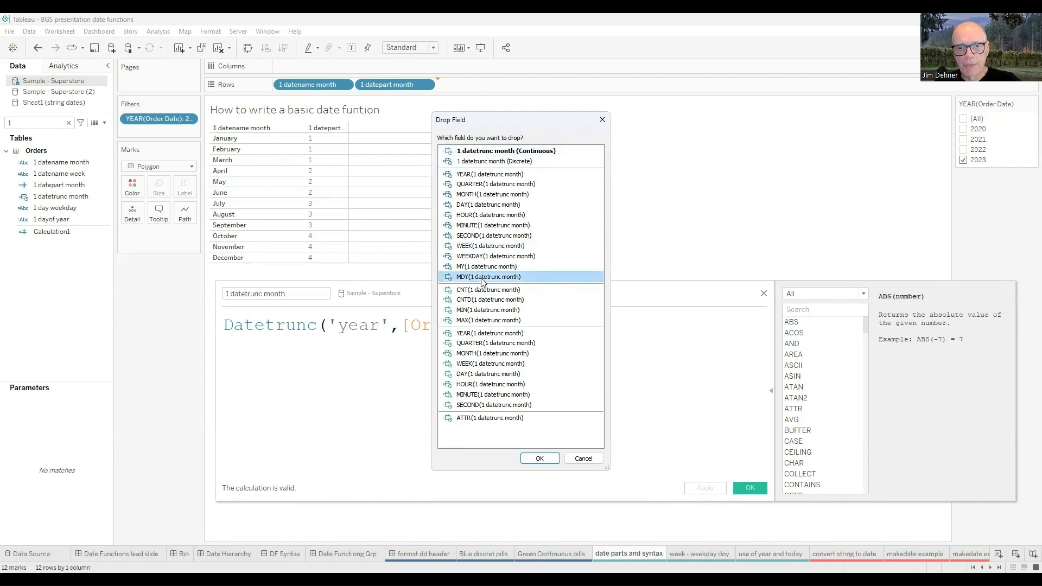
left_click(547, 459)
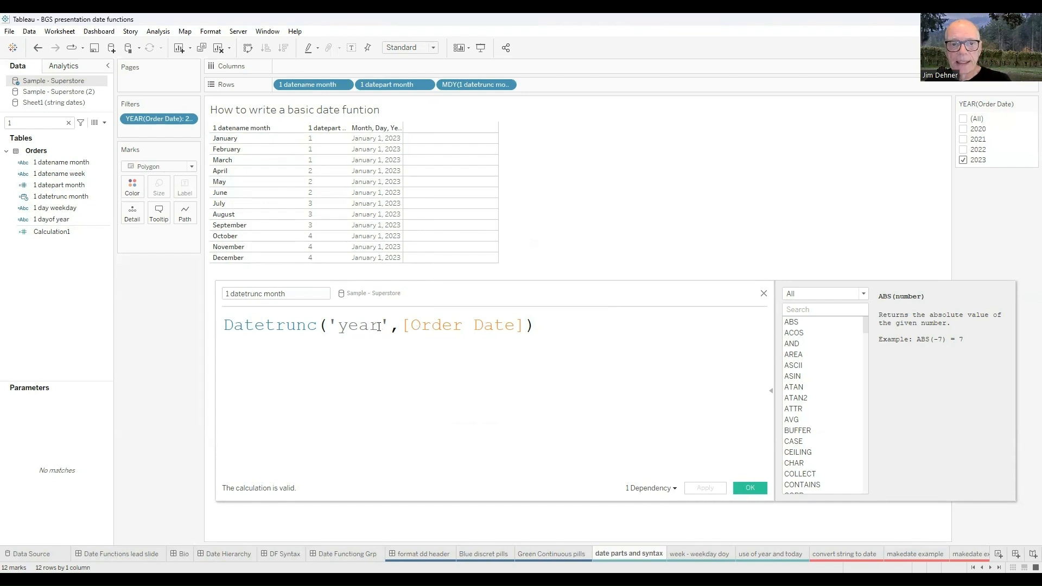
- Change the date part in the 1 datetrunc month formula to 'month' and apply it to the table
left_click_drag(378, 327, 340, 329)
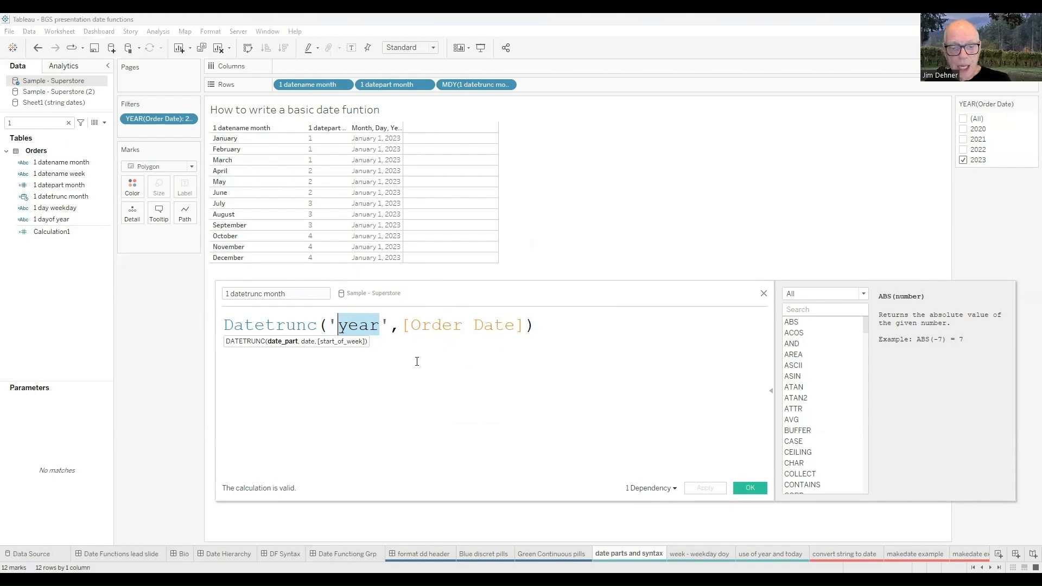
type("month")
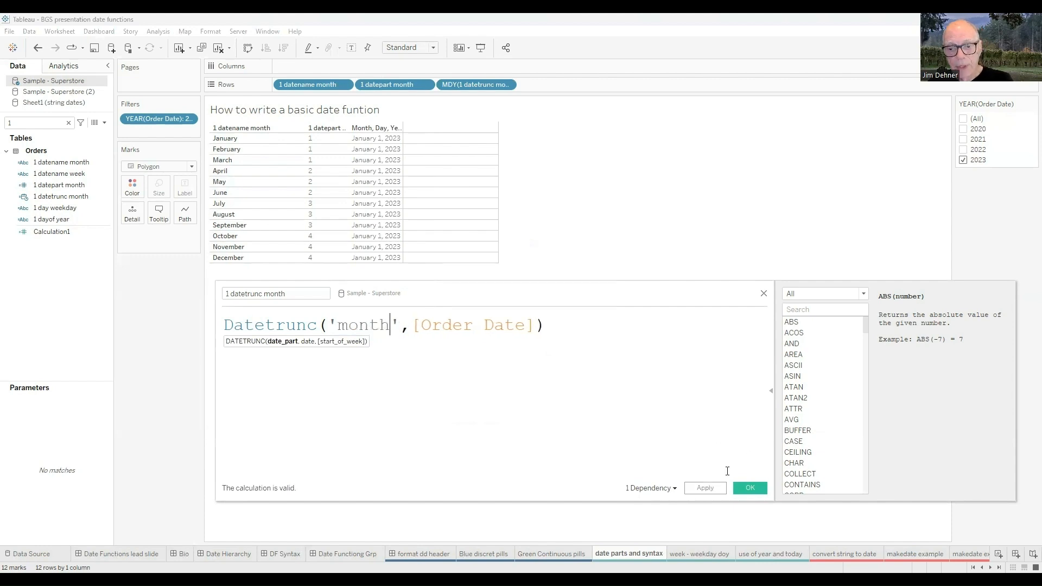
left_click(710, 488)
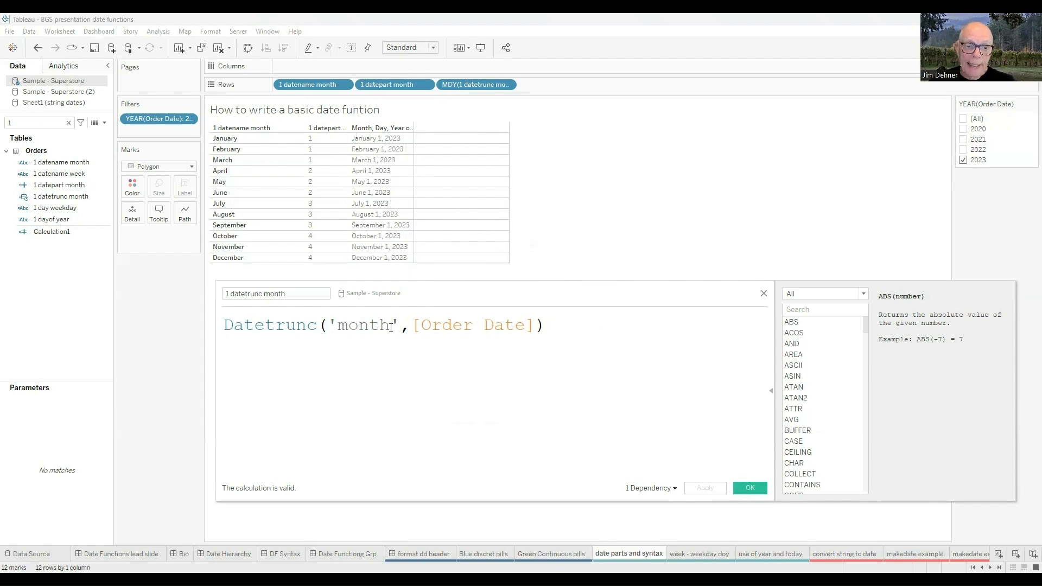
- Set the Datetrunc date part to 'quarter', apply the formula, and close the calculation editor
left_click_drag(391, 328, 337, 328)
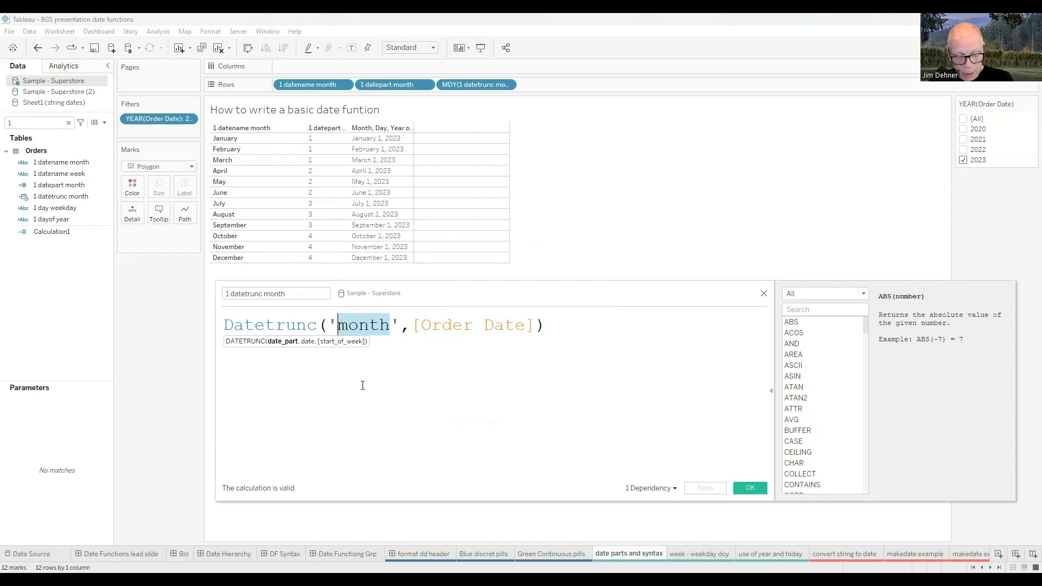
type("quarter")
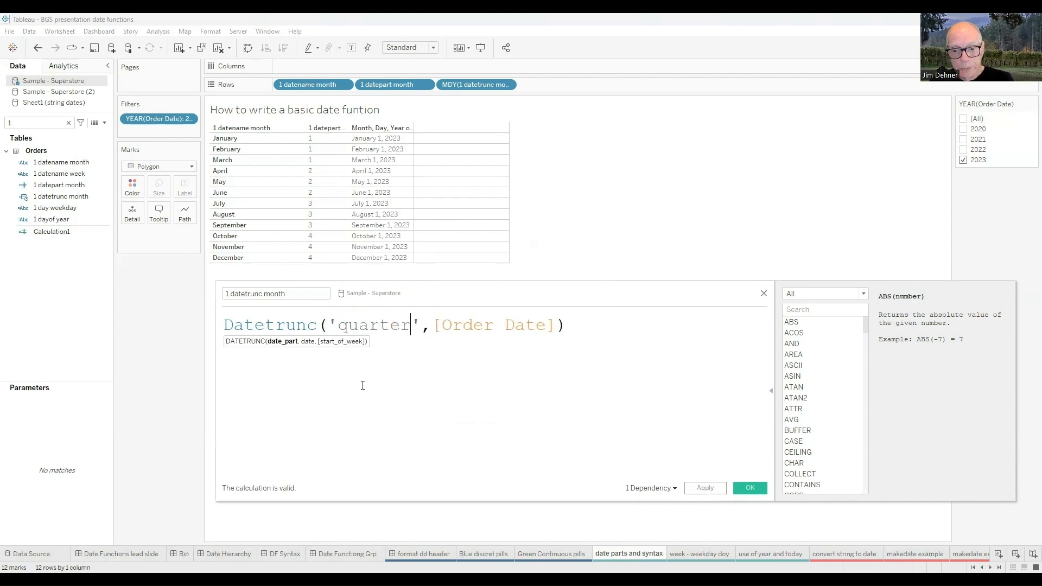
left_click(711, 488)
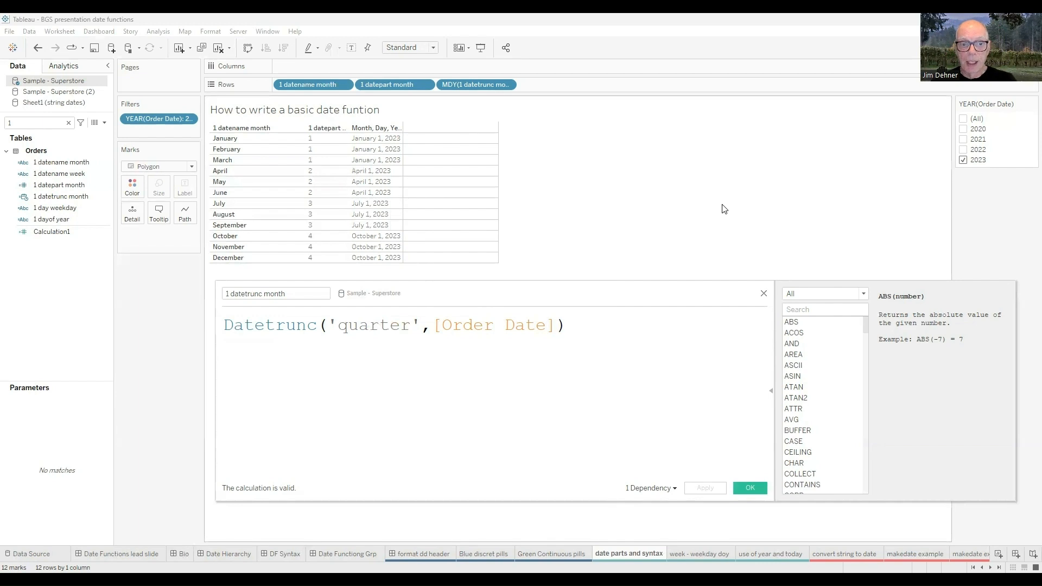
left_click(765, 294)
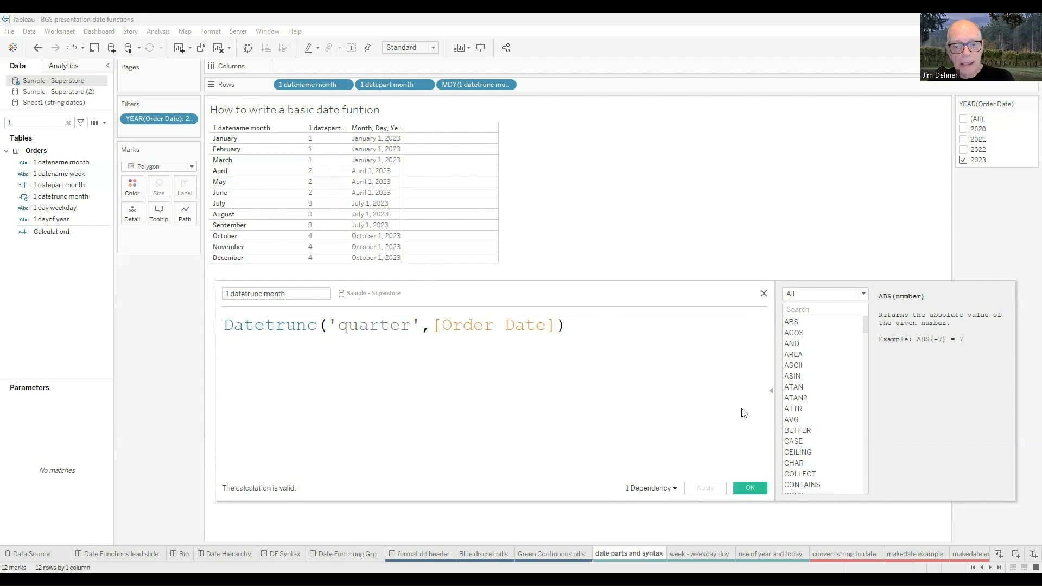
- Switch to the week - weekday doy sheet, open the 1 datename week calculation, and move its editor clear of the week rows
left_click(700, 554)
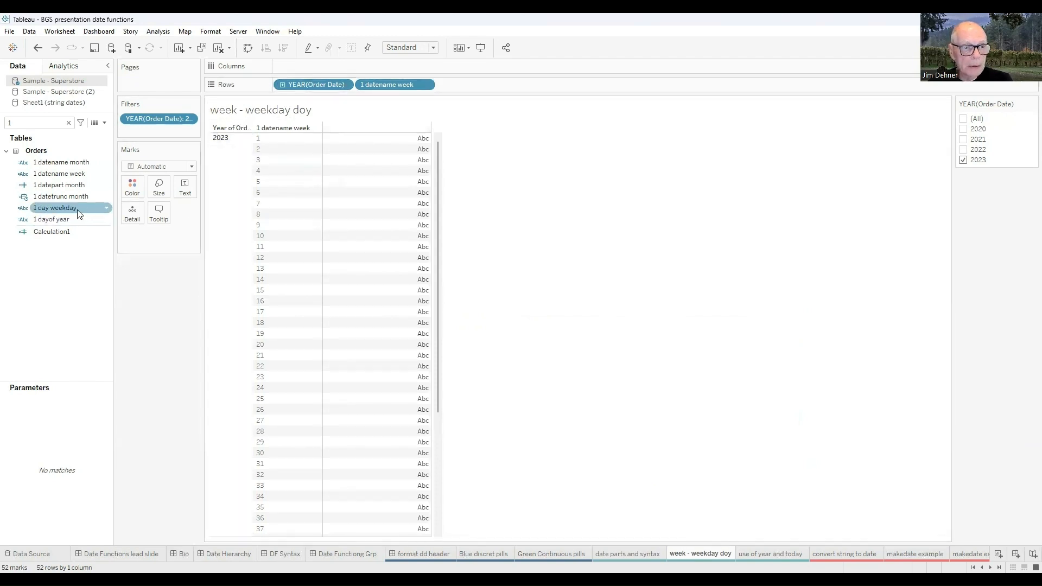
left_click(51, 196)
left_click(52, 208)
left_click(59, 219)
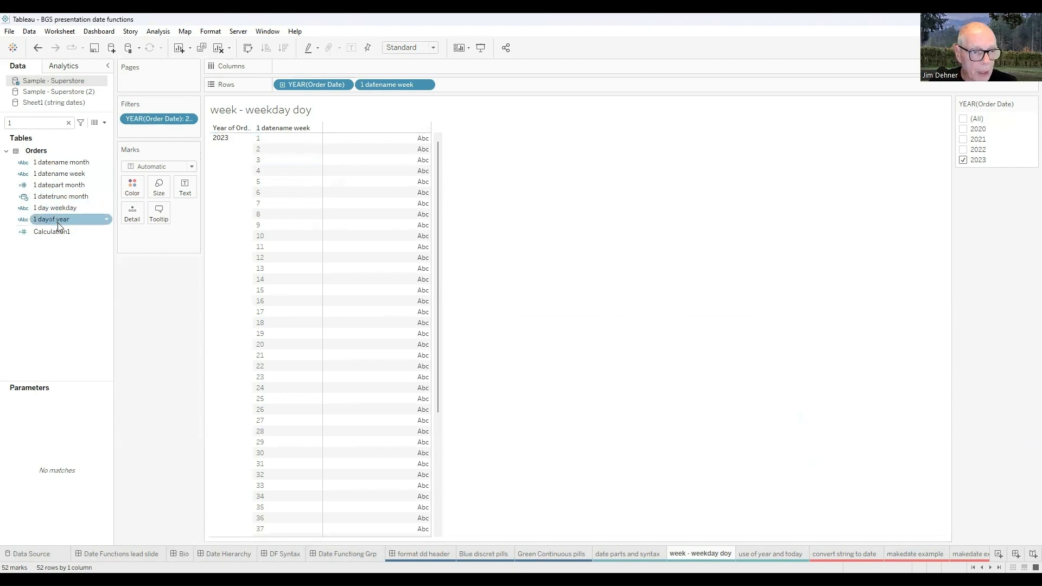
left_click(66, 207)
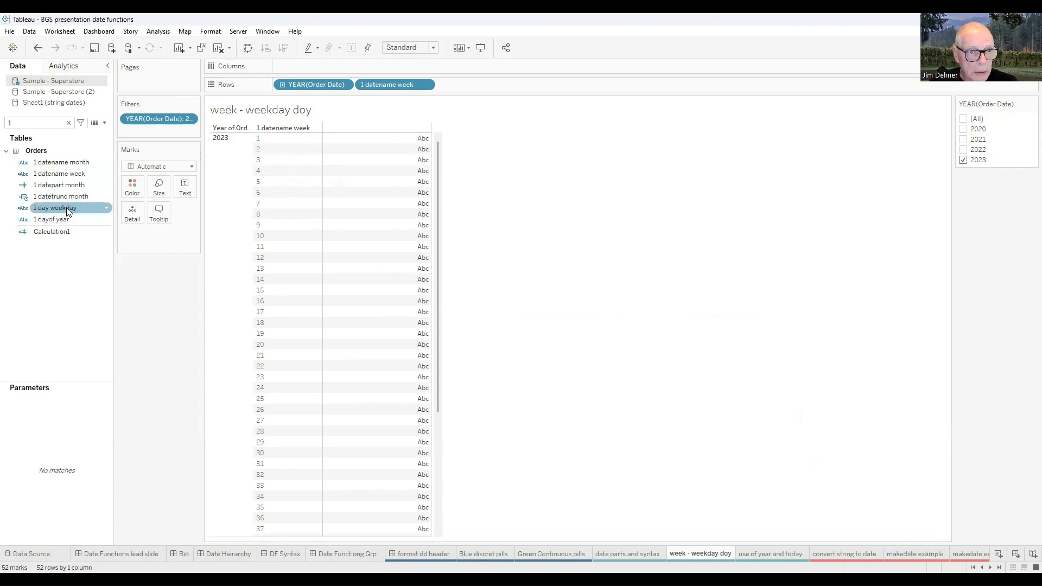
left_click(95, 170)
left_click(107, 165)
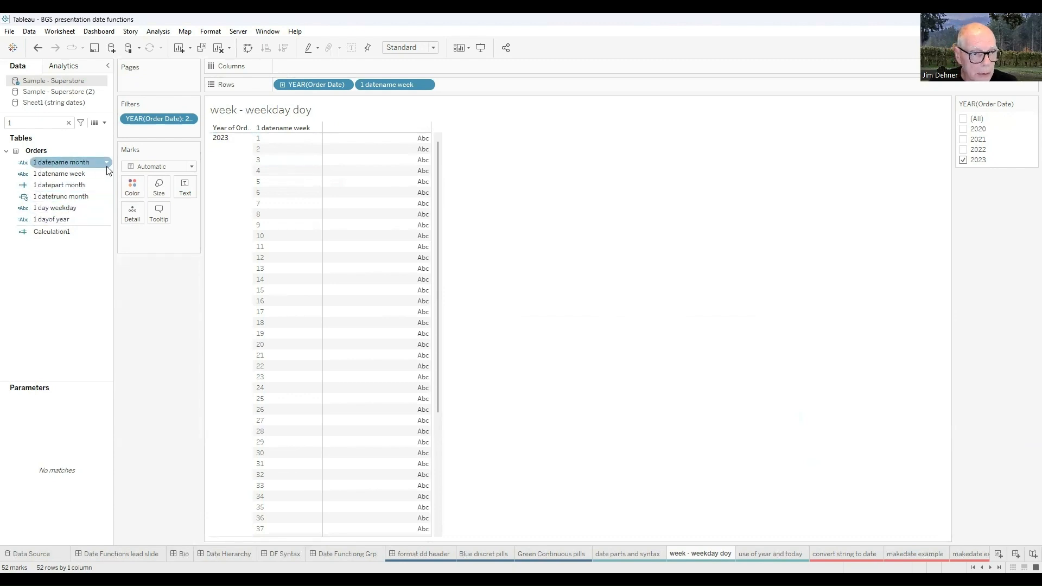
right_click(71, 177)
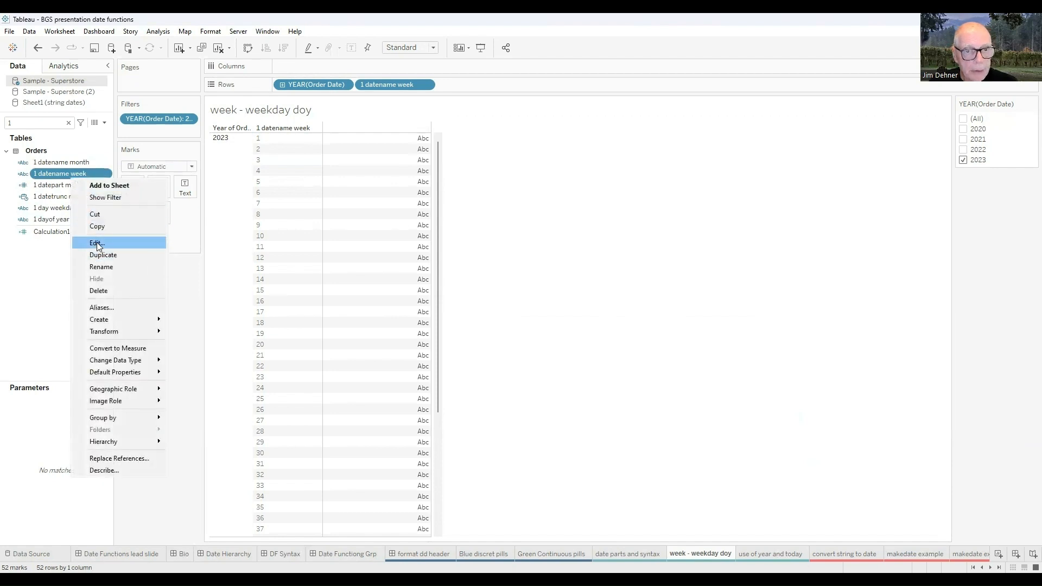
left_click(97, 245)
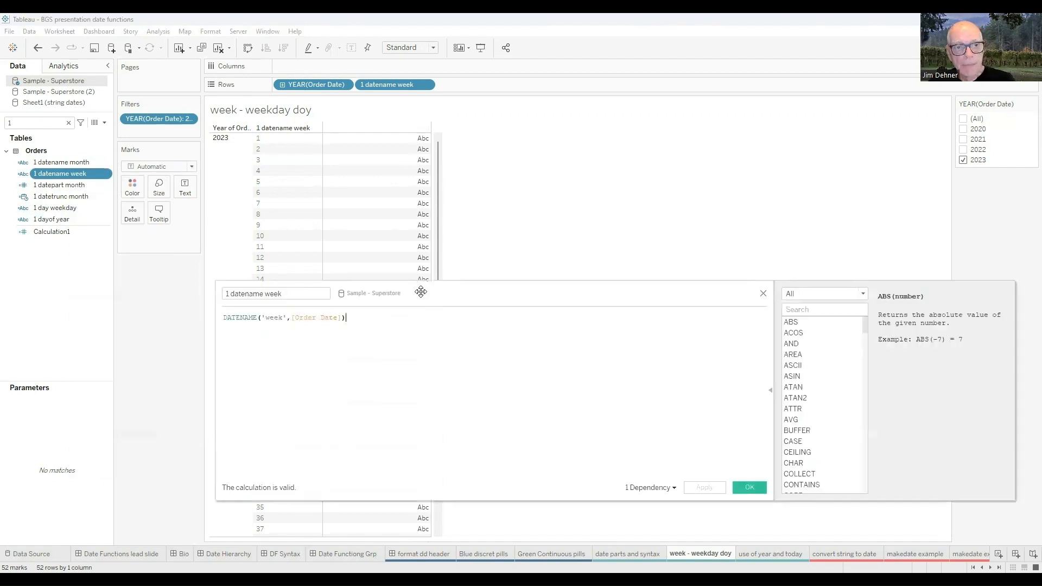
left_click_drag(420, 292, 600, 294)
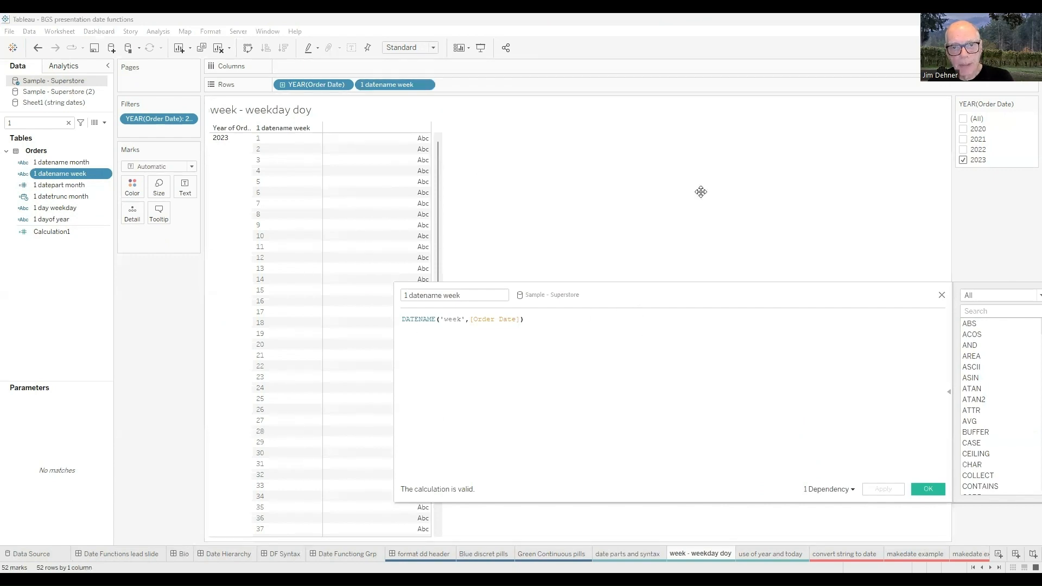
left_click_drag(701, 192, 701, 192)
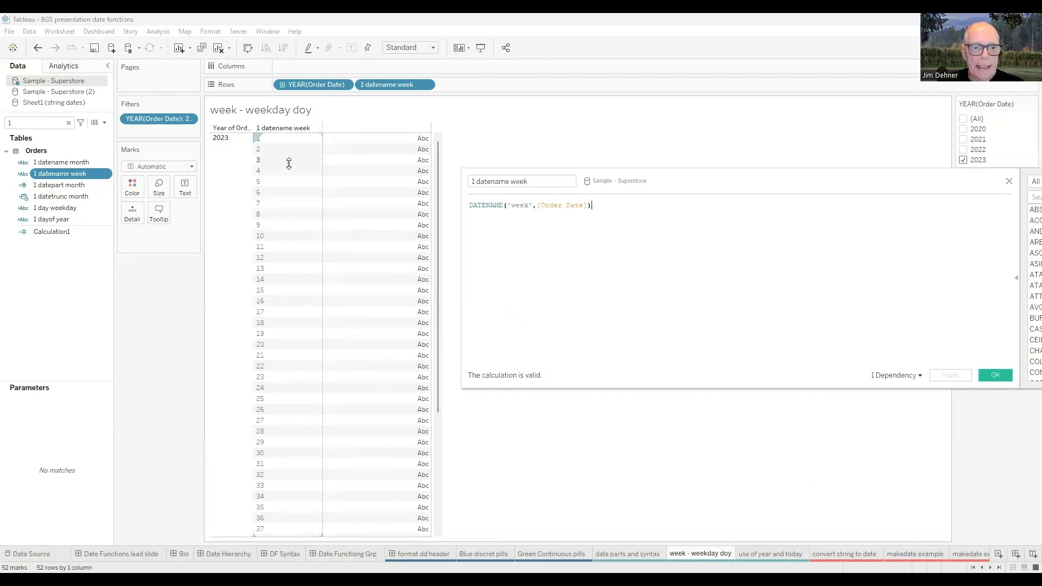
- Examine the week rows through the end of the year alongside the DATENAME week formula, and close the editor without edits
left_click_drag(437, 395, 435, 514)
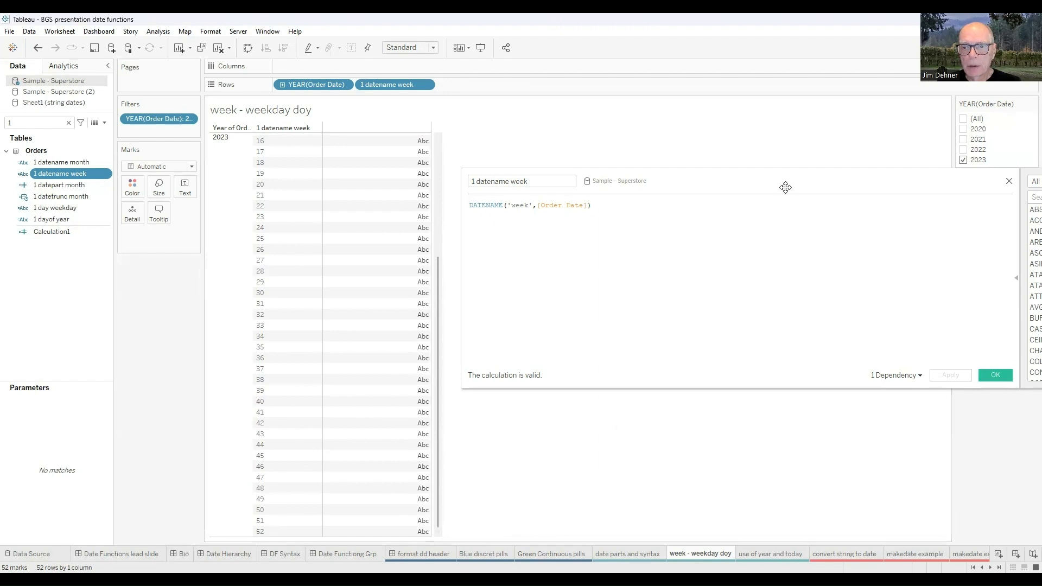
left_click_drag(662, 213, 535, 240)
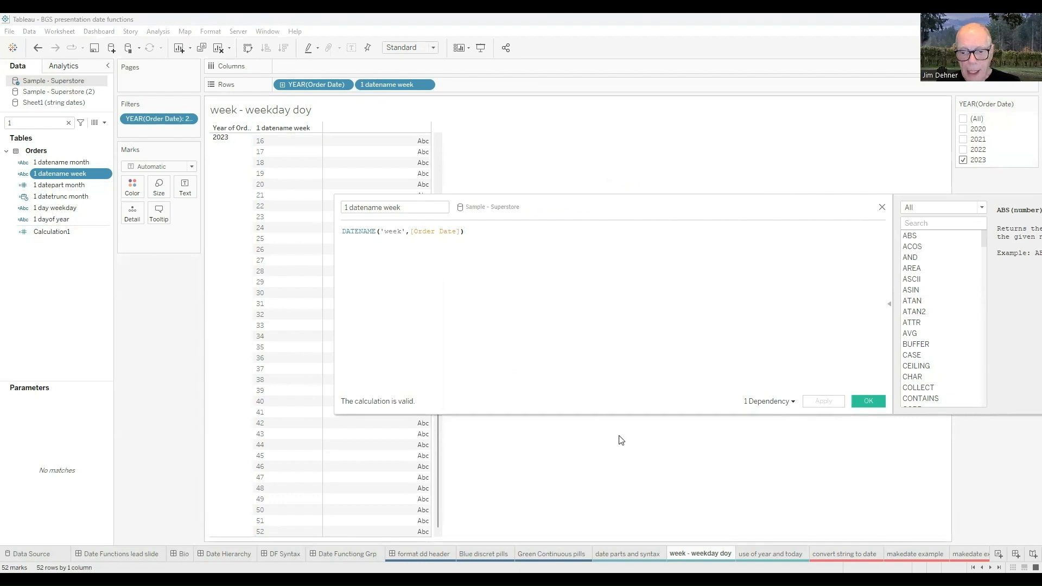
left_click(412, 369)
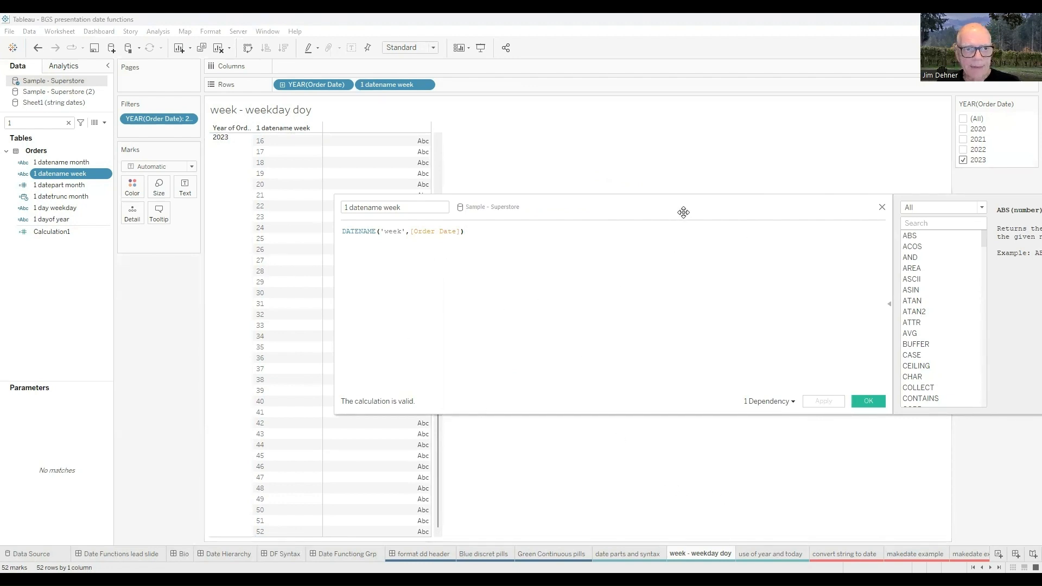
left_click_drag(684, 212, 750, 229)
scroll(272, 260, "up", 5)
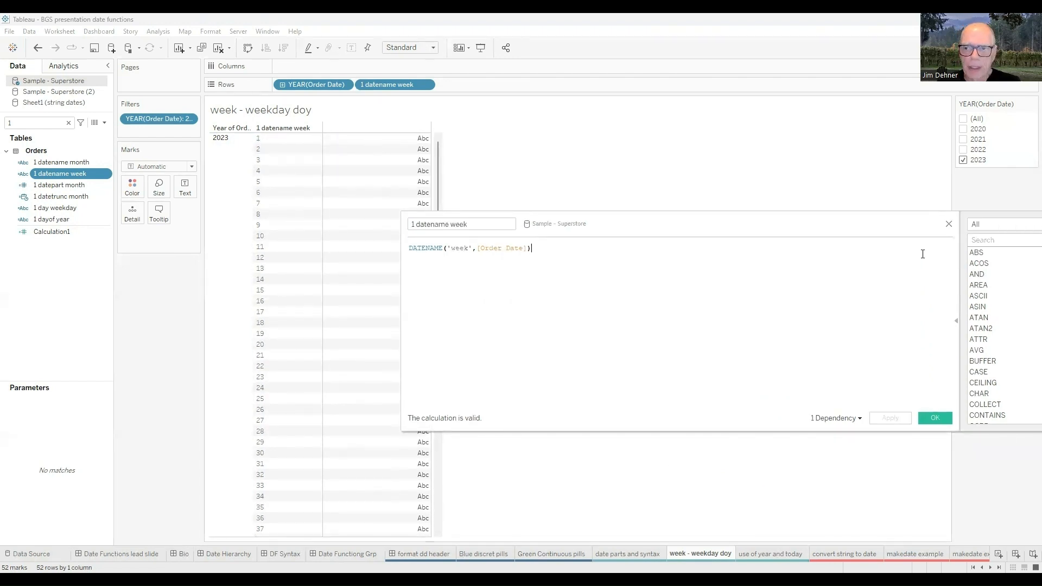
left_click(948, 225)
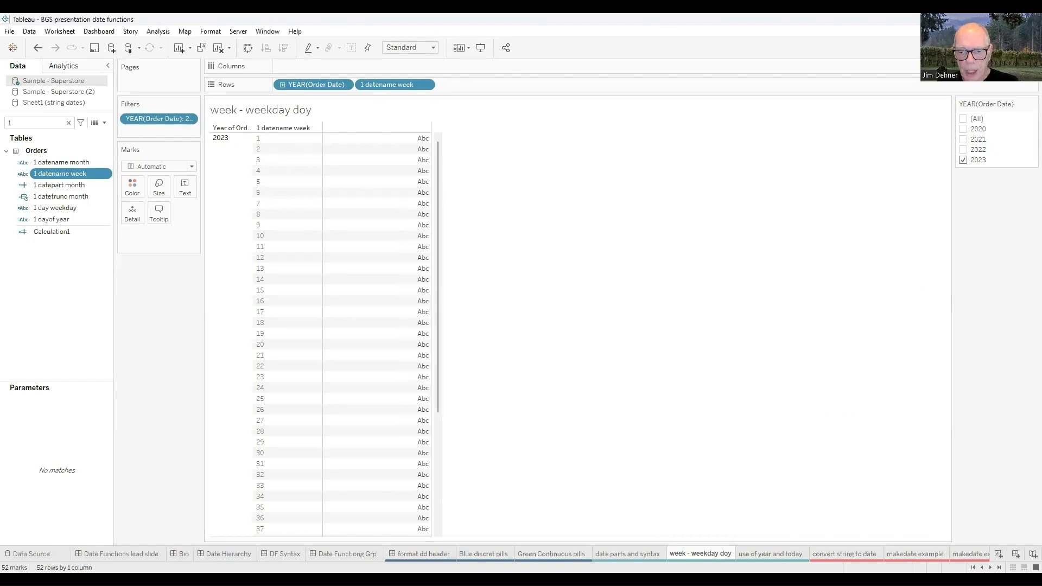
- Create a new worksheet beside the week - weekday doy sheet, clear the field search, and place Order Date on Rows
right_click(688, 553)
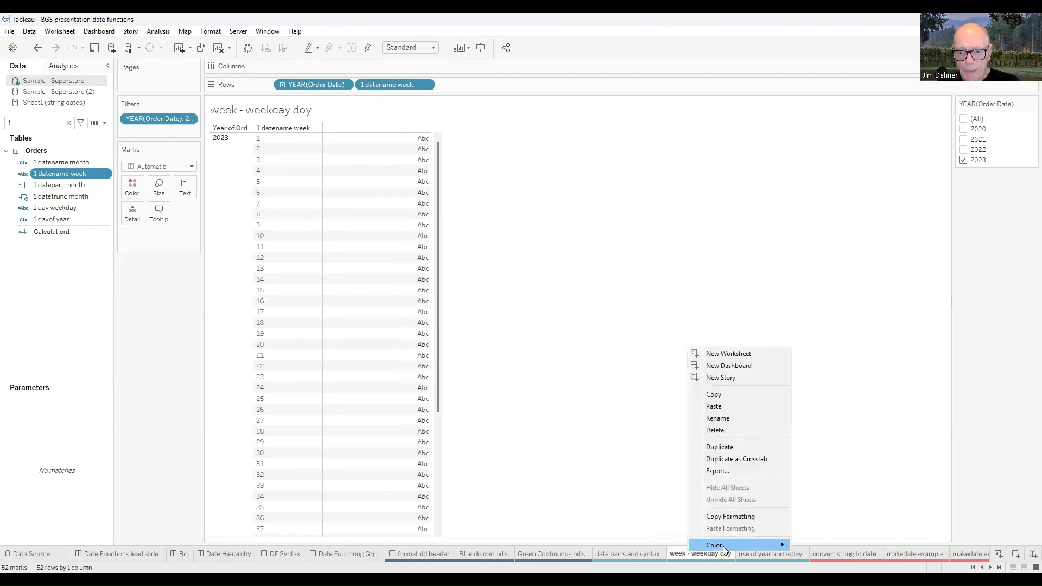
left_click(722, 356)
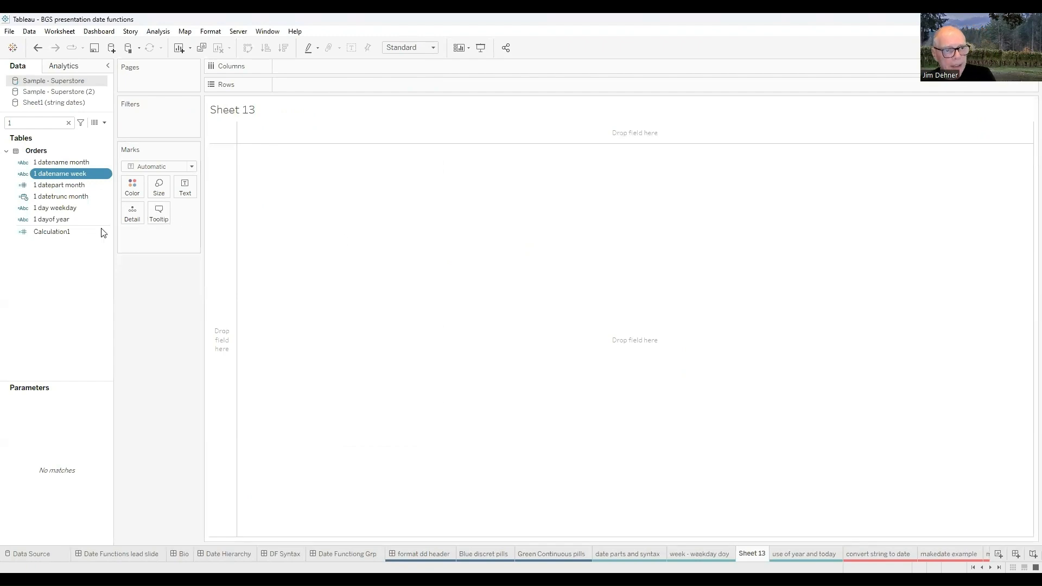
left_click(68, 124)
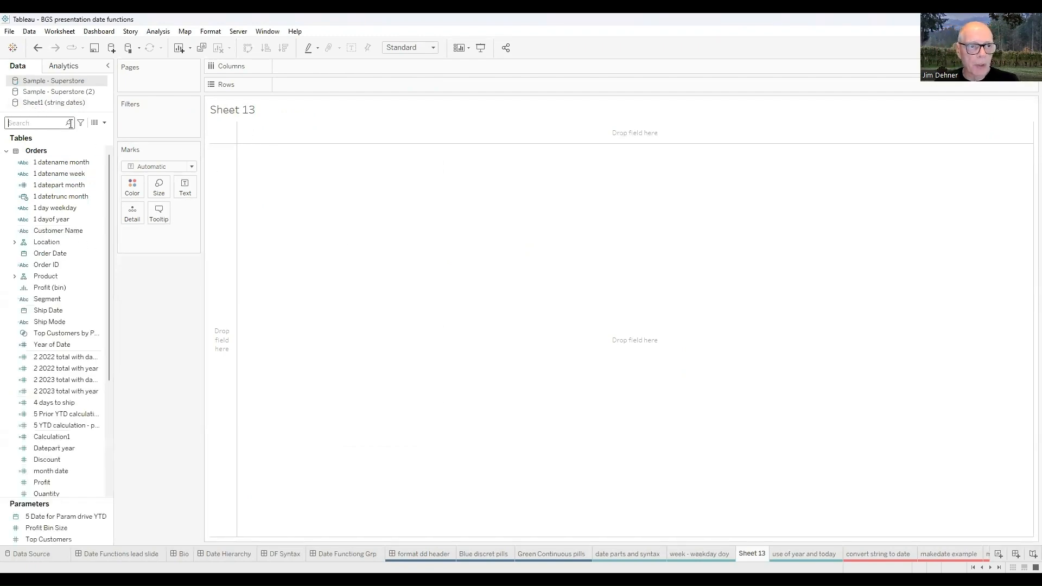
left_click(65, 254)
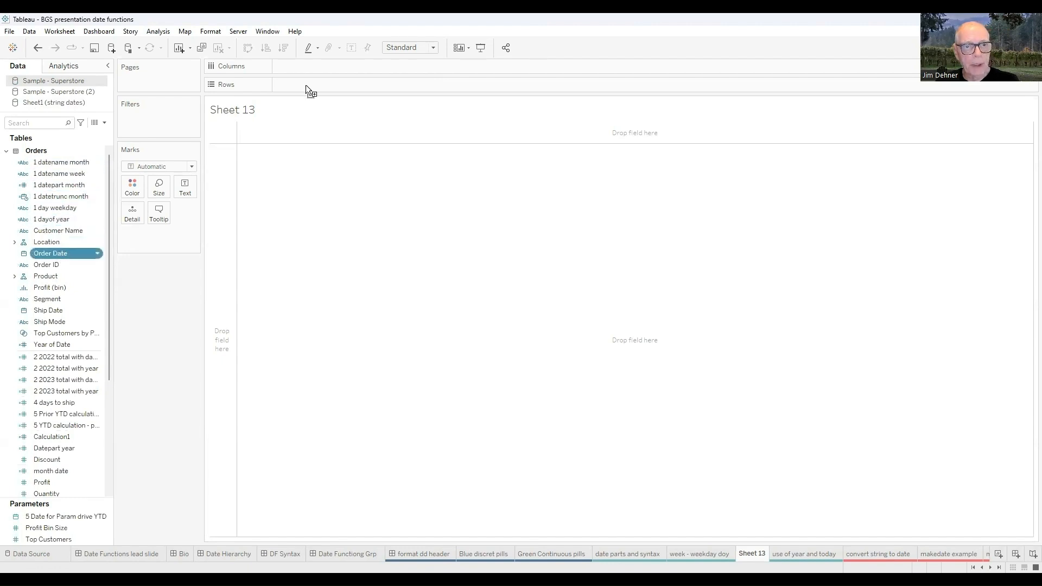
left_click_drag(305, 85, 238, 159)
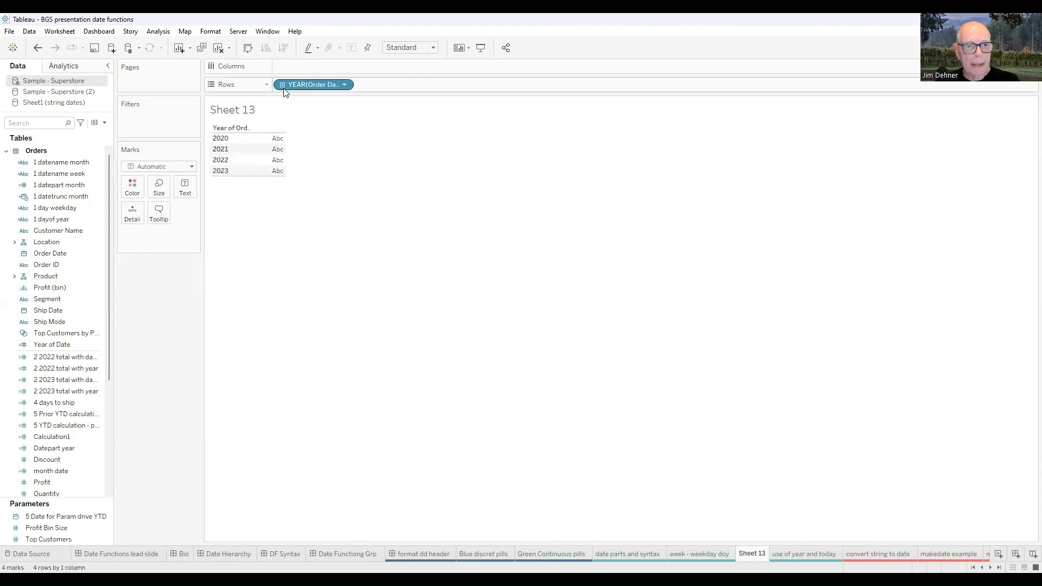
- Keep only 2023 in the table and break it down by month, removing the quarter level from Rows
right_click(221, 173)
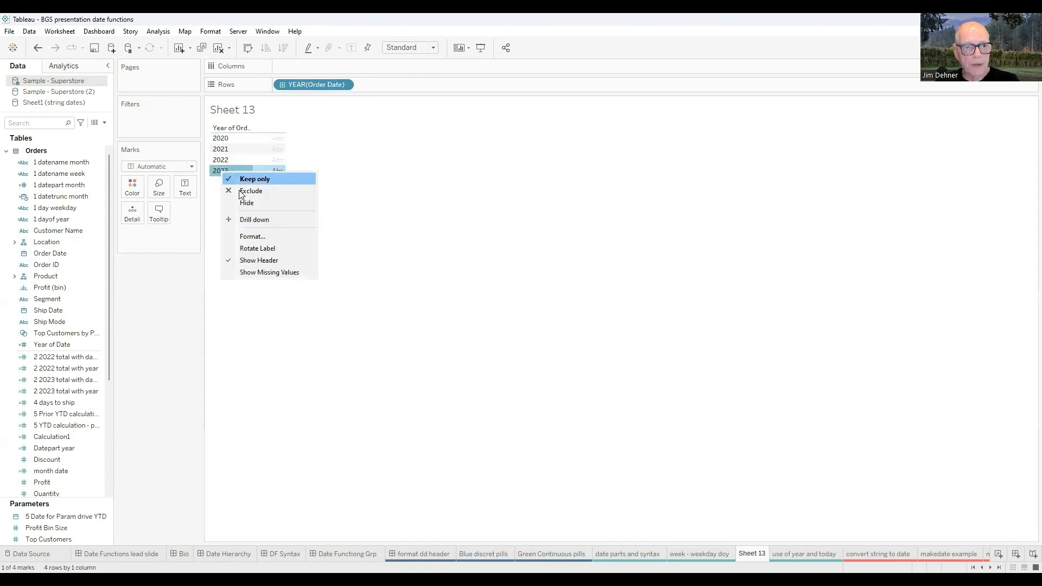
left_click(253, 179)
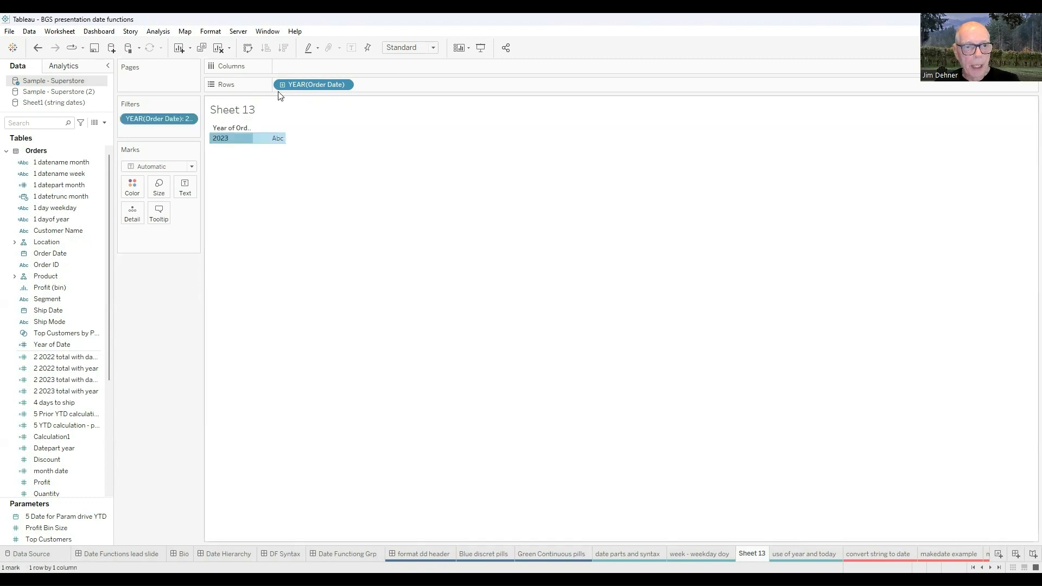
left_click(283, 84)
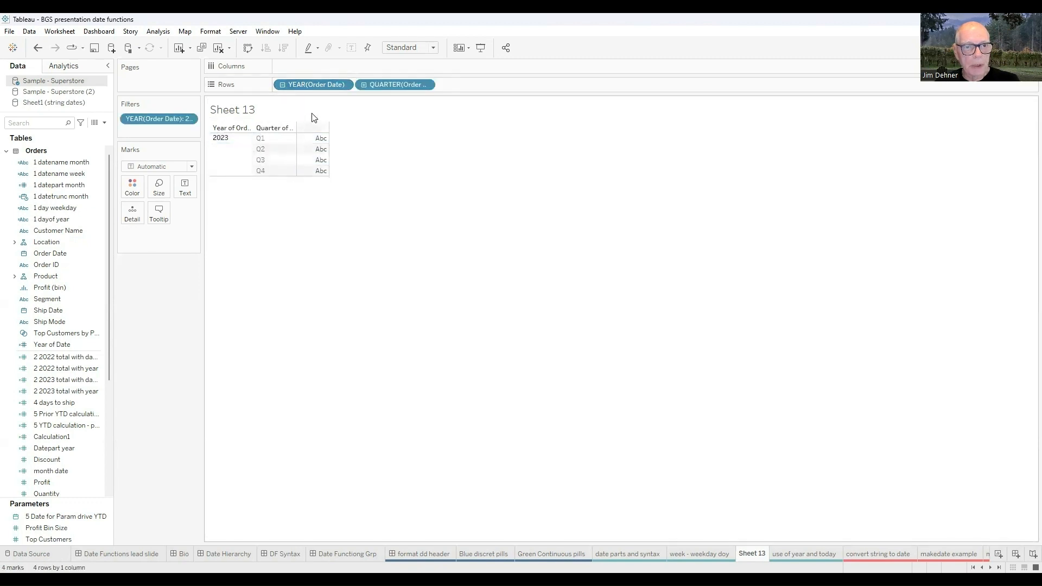
left_click(363, 84)
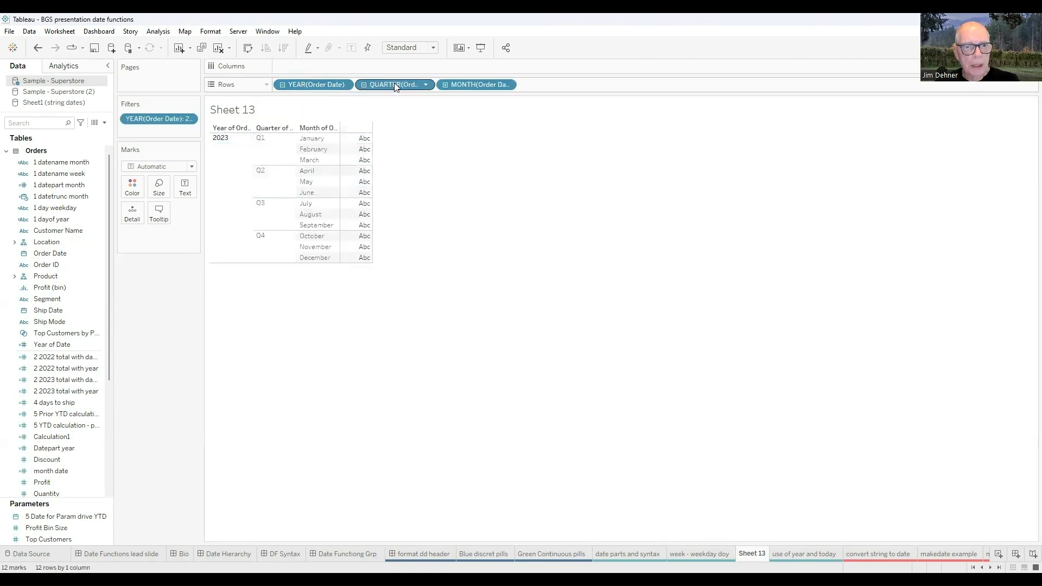
left_click_drag(168, 265, 169, 266)
- Keep only January in the table and expand the month level to individual days
right_click(274, 139)
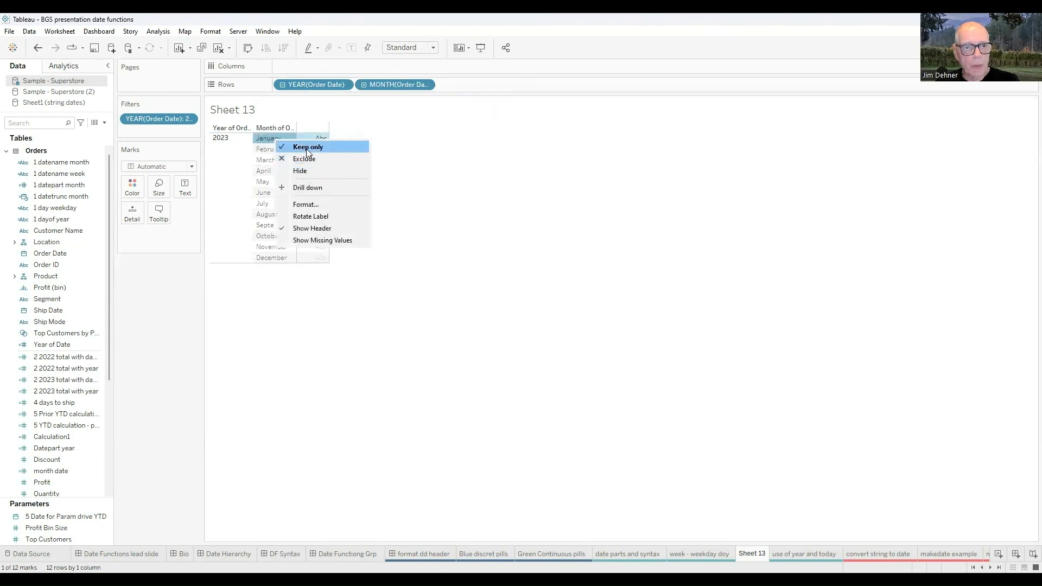
left_click(307, 148)
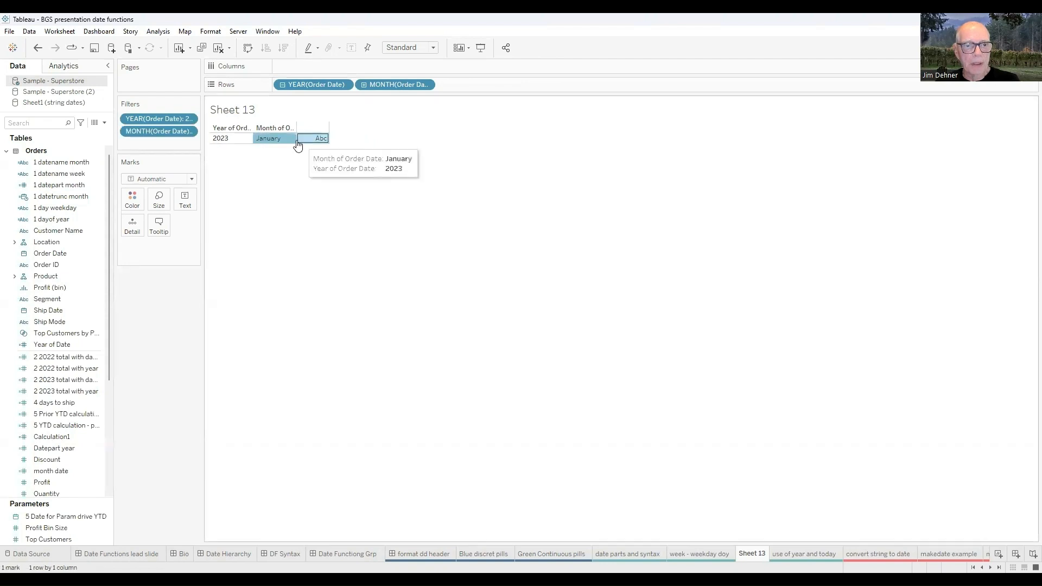
left_click(364, 85)
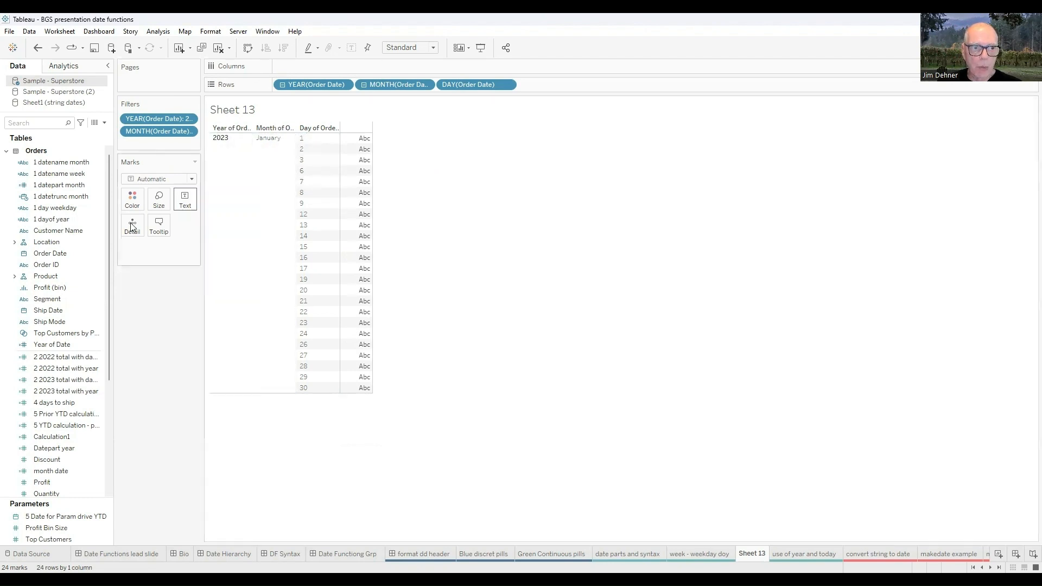
- Search the fields for 1, open the 1 day weekday calculation, and enlarge its formula text
left_click(32, 123)
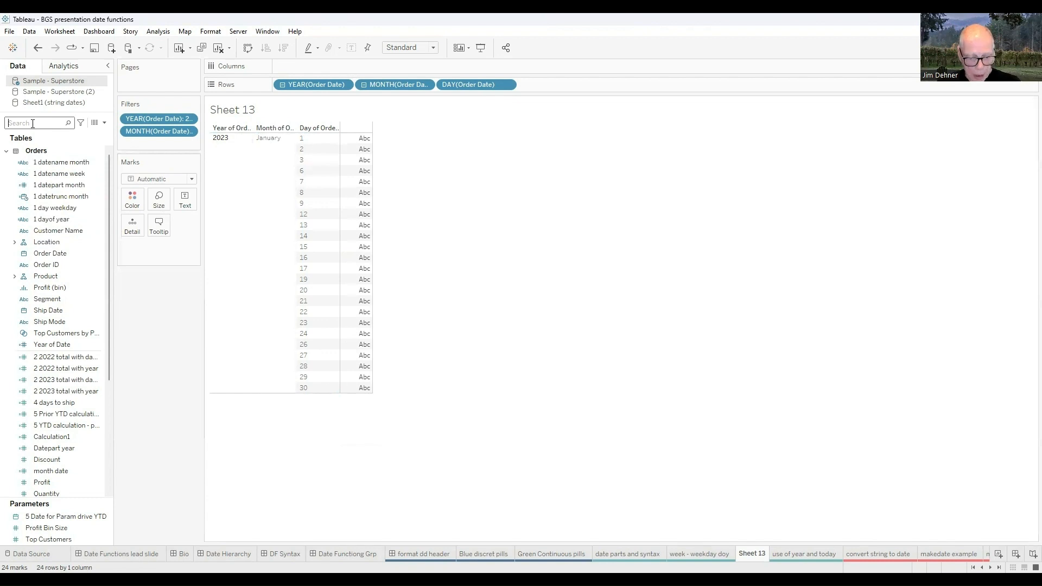
type("1")
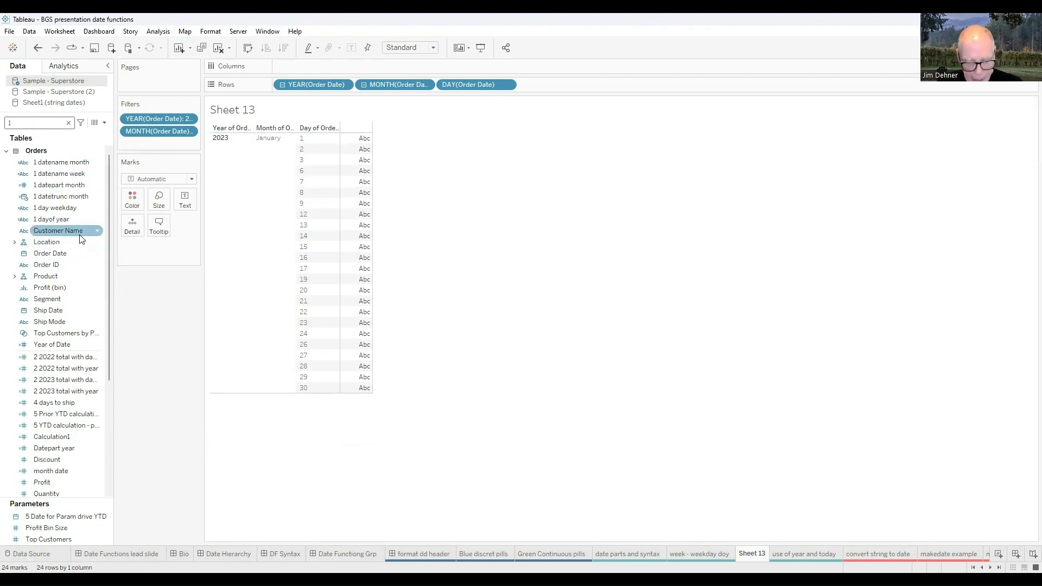
right_click(62, 211)
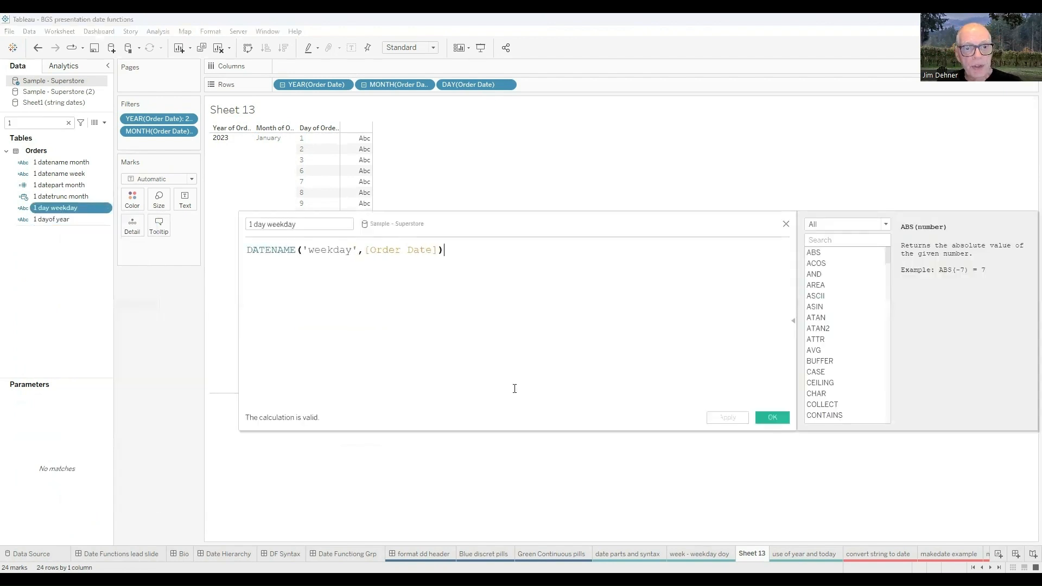
scroll(514, 388, "up", 7)
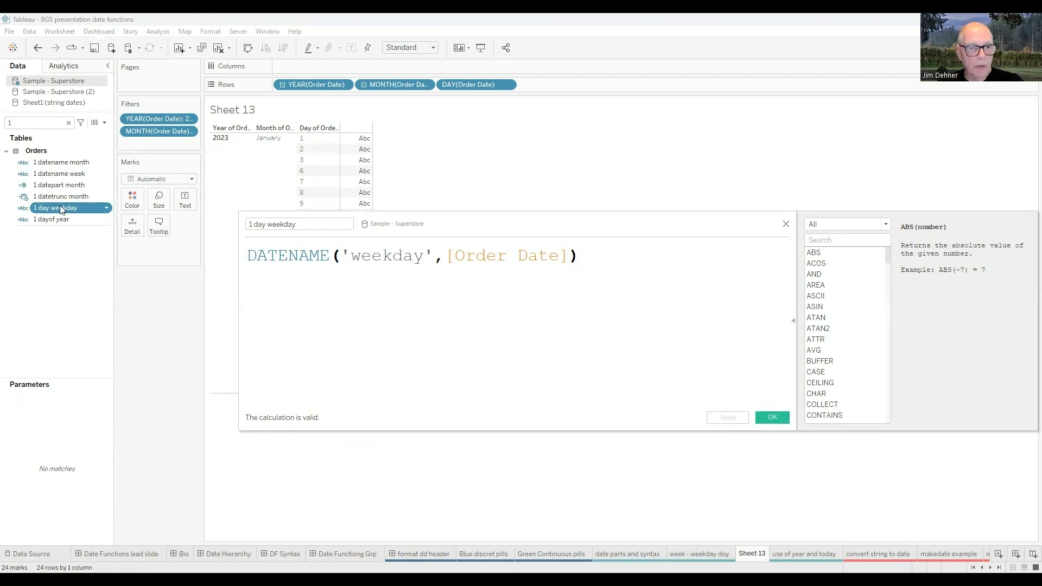
- Add the unaggregated 1 day weekday field to Rows after the day level, and move the calculation editor clear of the rows
left_click_drag(565, 85, 578, 91)
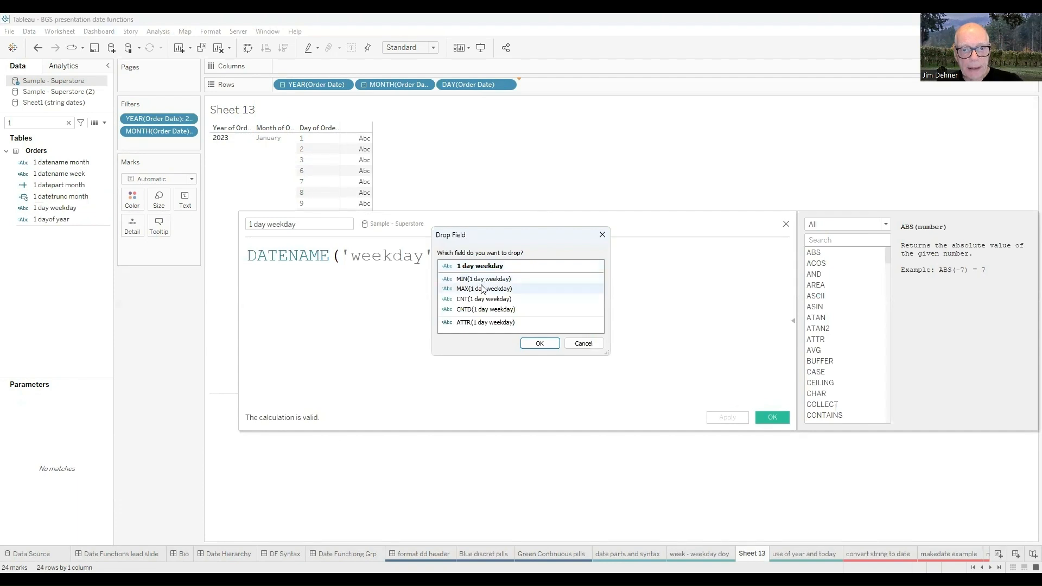
left_click(477, 266)
left_click(531, 345)
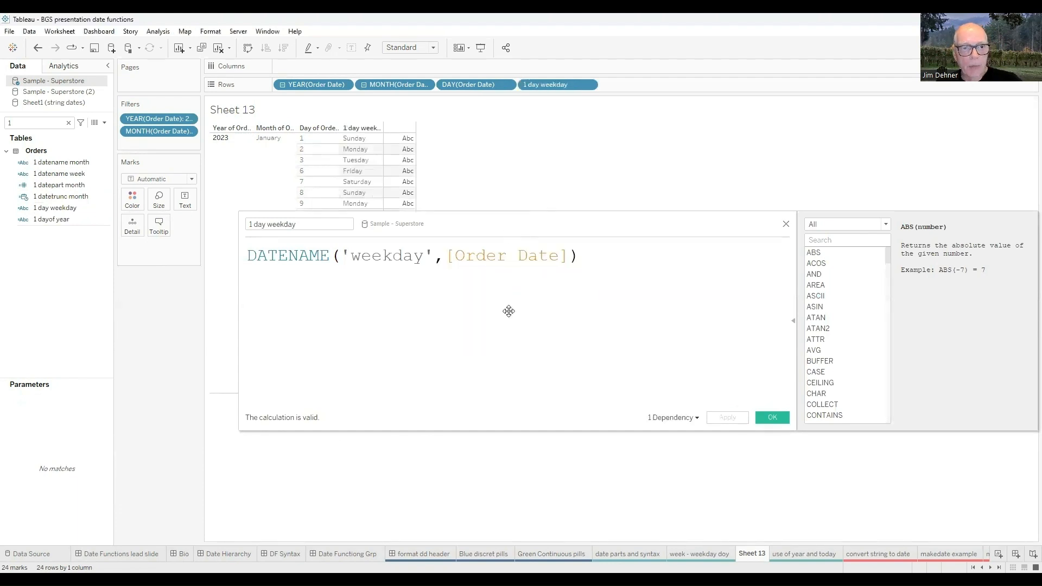
left_click_drag(508, 311, 486, 411)
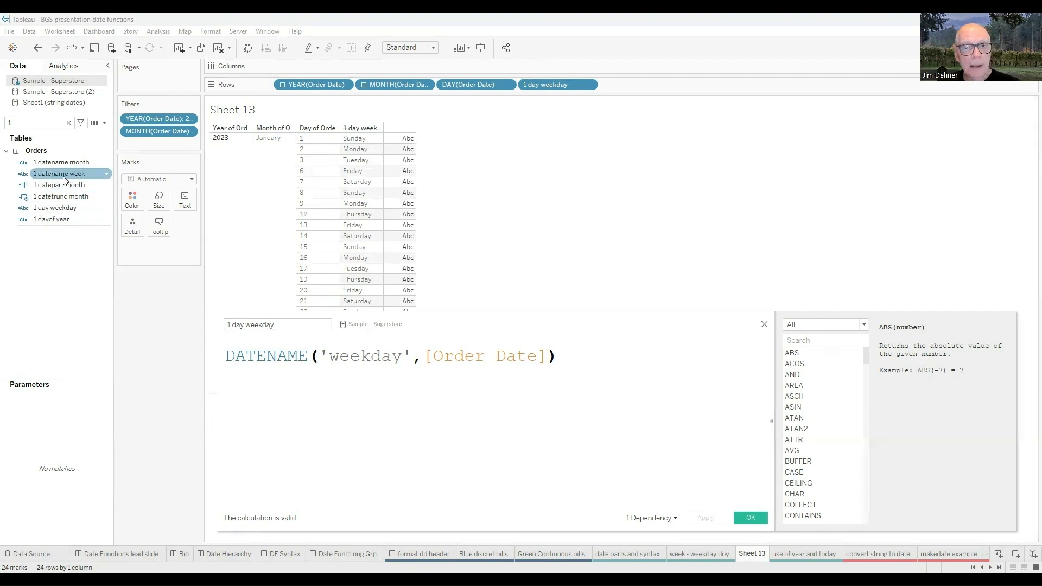
- Insert 1 datename week on Rows between the day level and 1 day weekday, and close the calculation editor without edits
left_click_drag(604, 89, 532, 88)
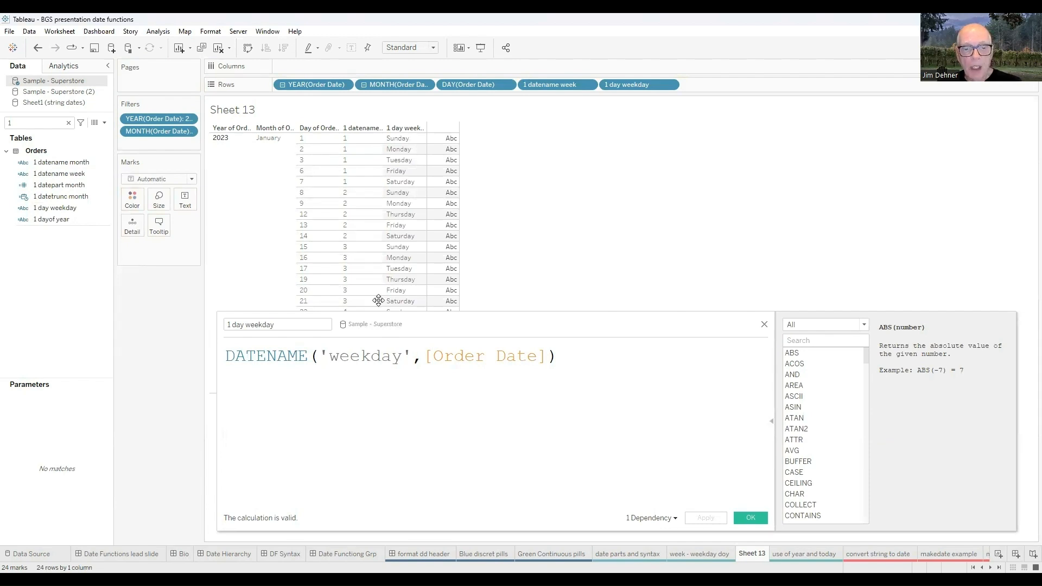
left_click_drag(364, 330, 363, 313)
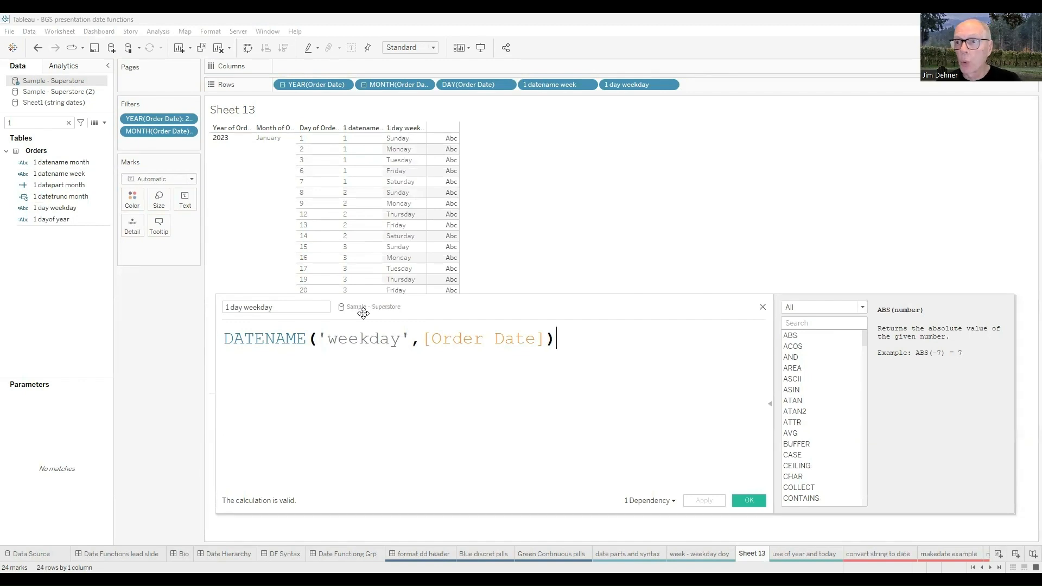
left_click(762, 308)
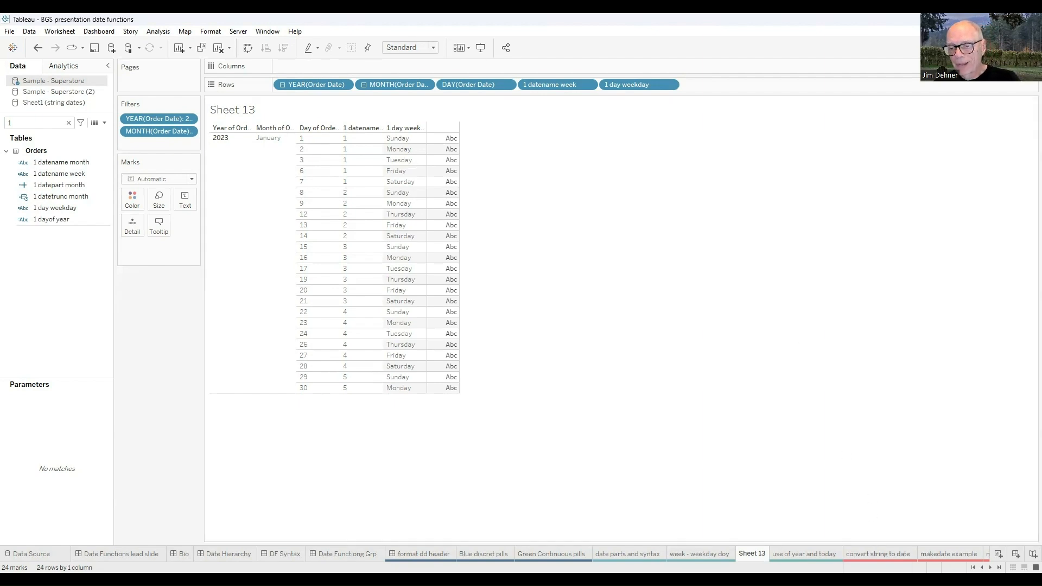
- Clear the field search on the convert string to date sheet, and open the Sheet1 (string dates) data source page
left_click(878, 554)
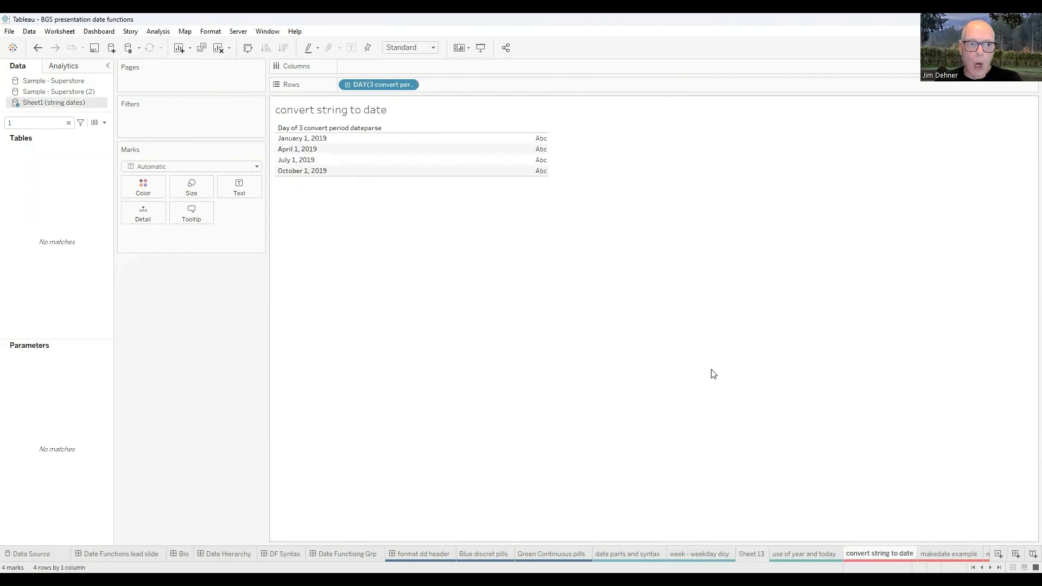
left_click(67, 123)
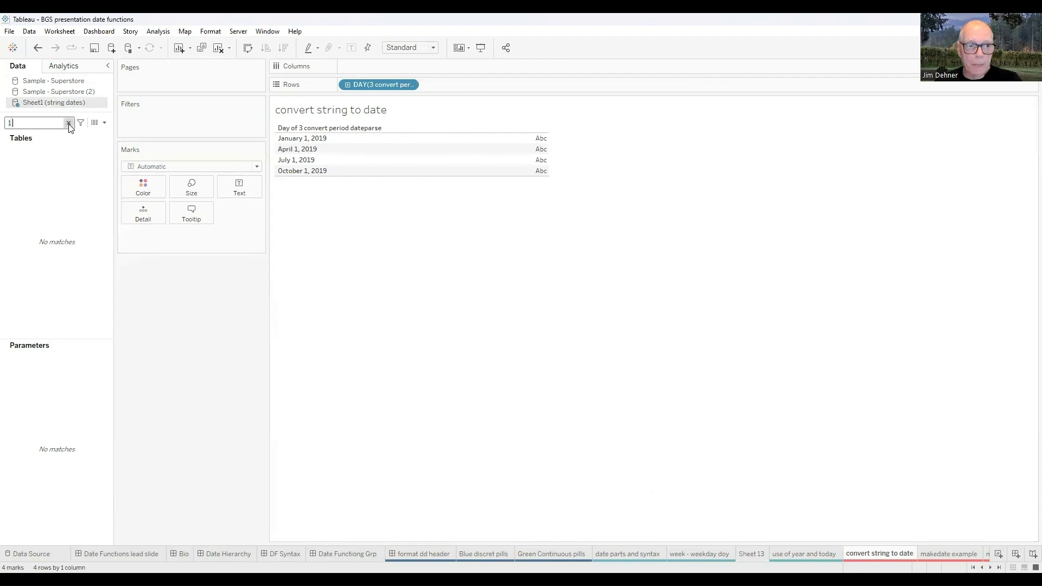
left_click(68, 123)
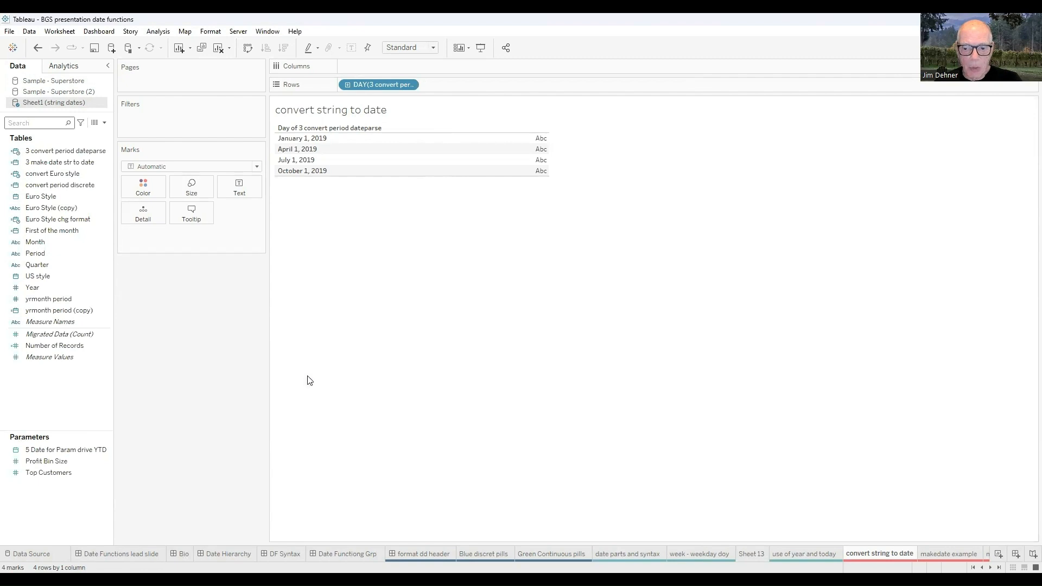
mouse_move(882, 551)
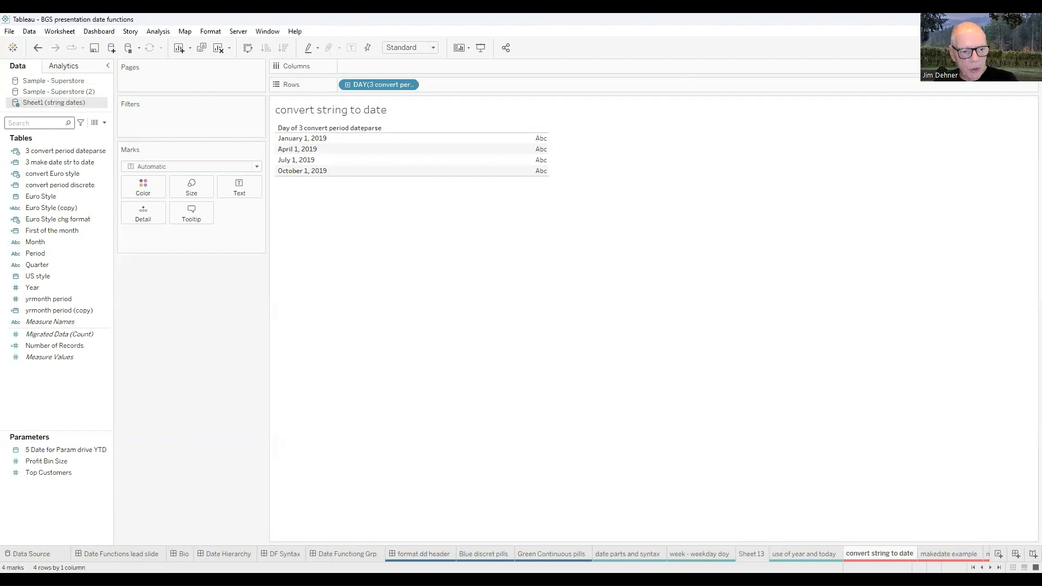
left_click(32, 554)
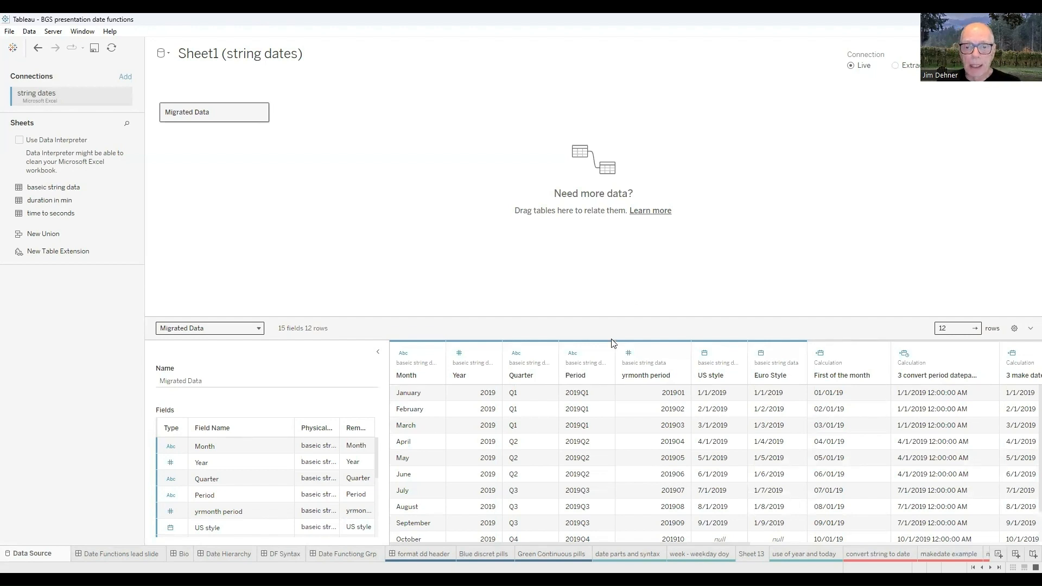
- Try changing the Period field's data type to Date, and undo the change
left_click(573, 354)
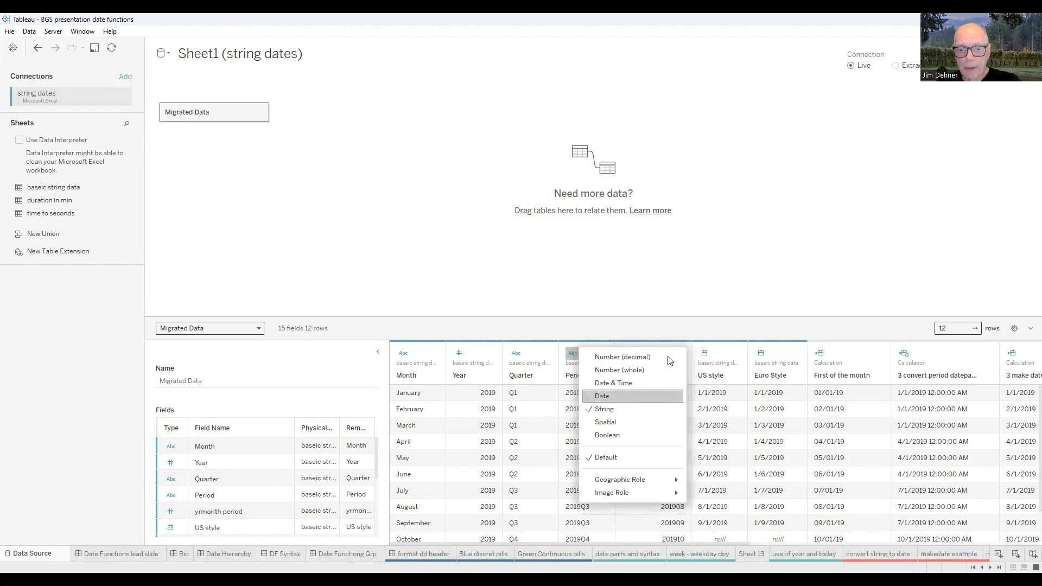
left_click(687, 332)
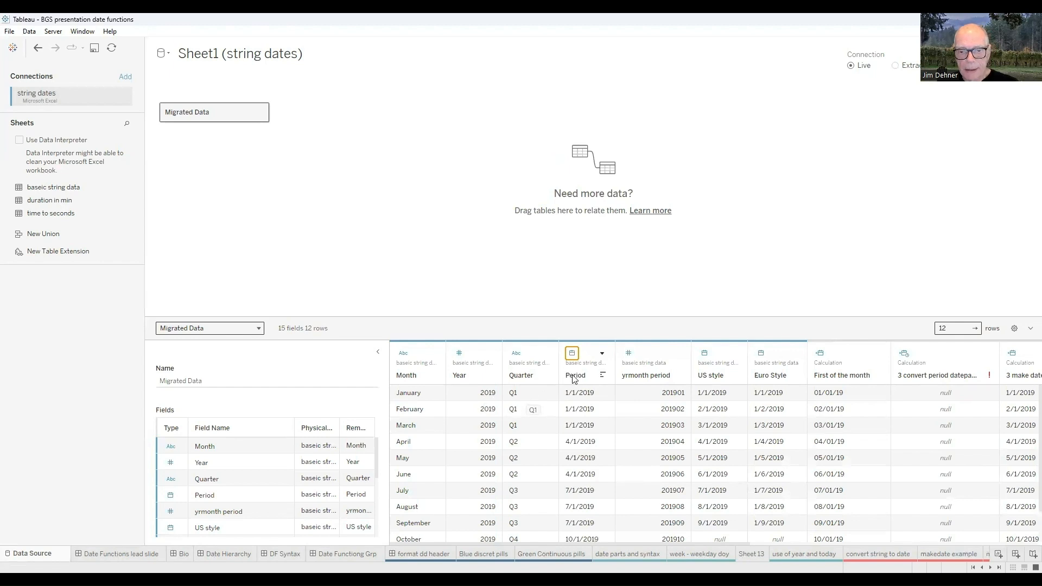
left_click(37, 48)
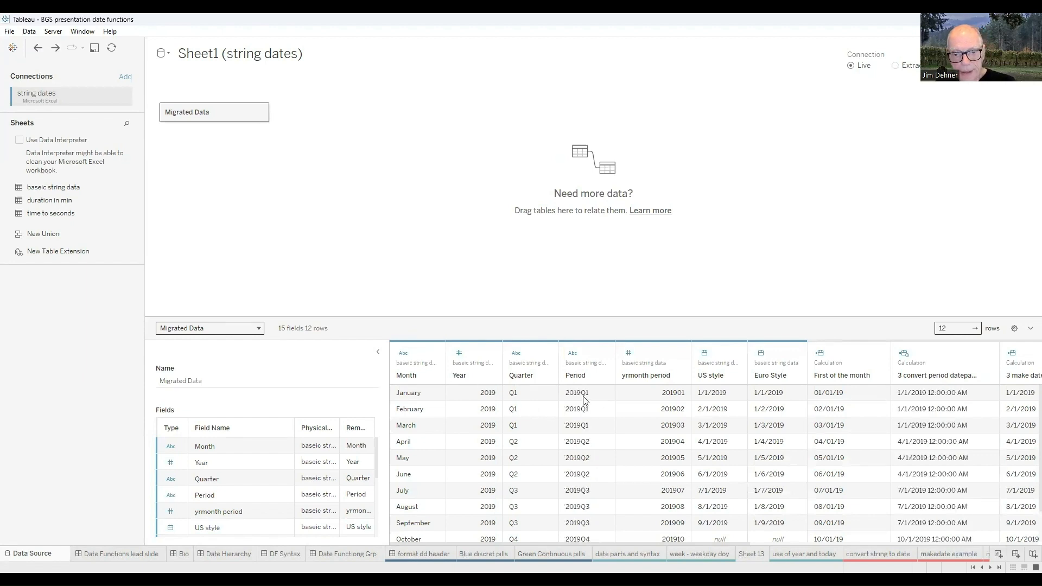
- Try converting both the Period and yrmonth period fields to the Date type, and undo both conversions
left_click(572, 354)
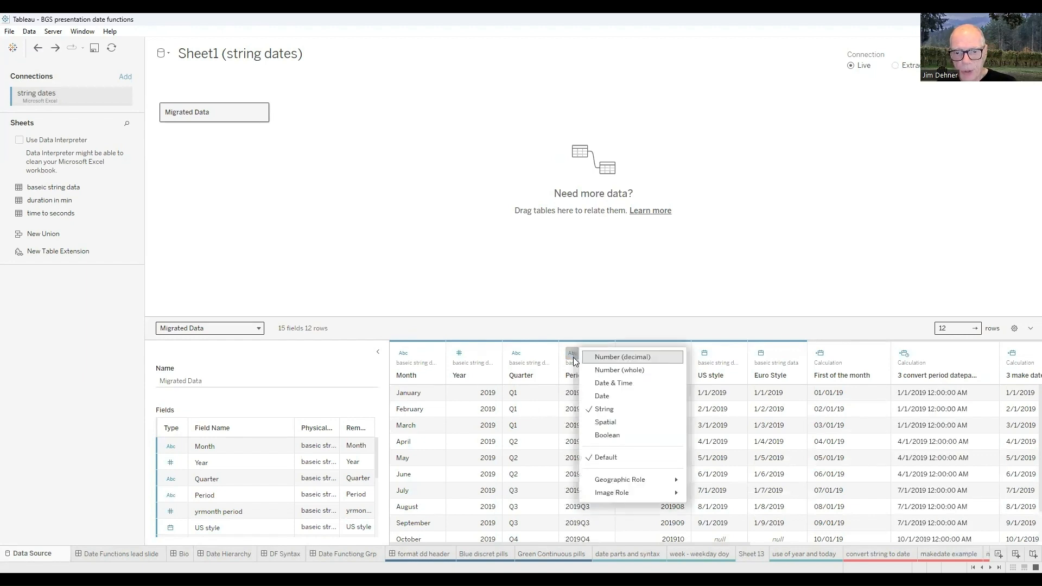
left_click(591, 399)
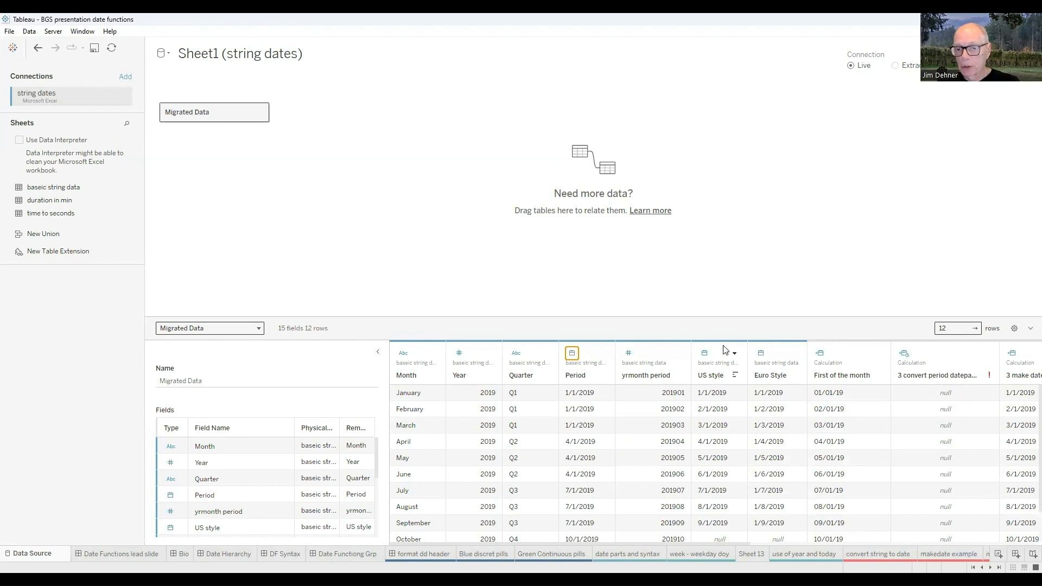
left_click(627, 354)
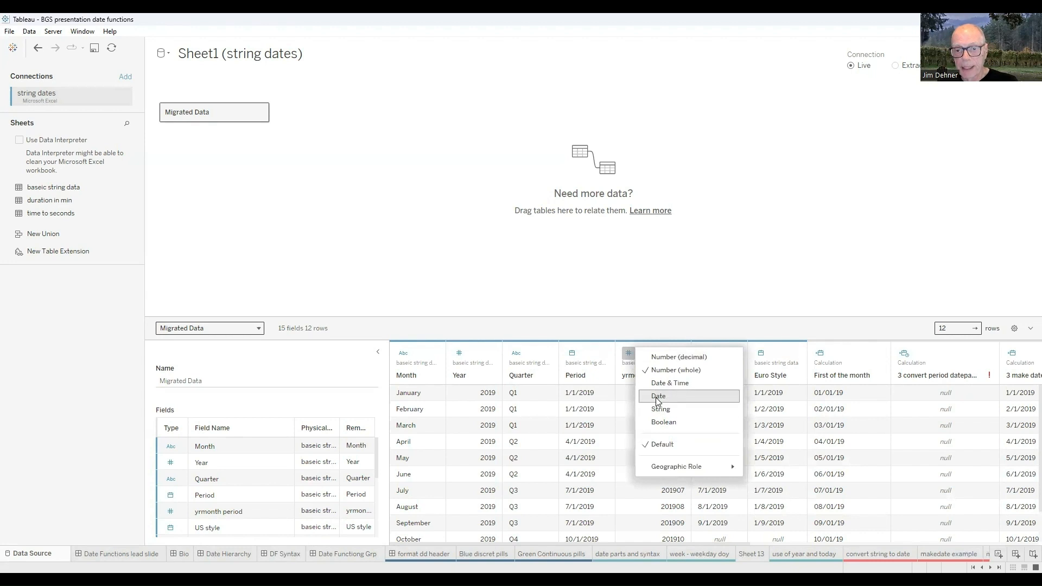
left_click(658, 396)
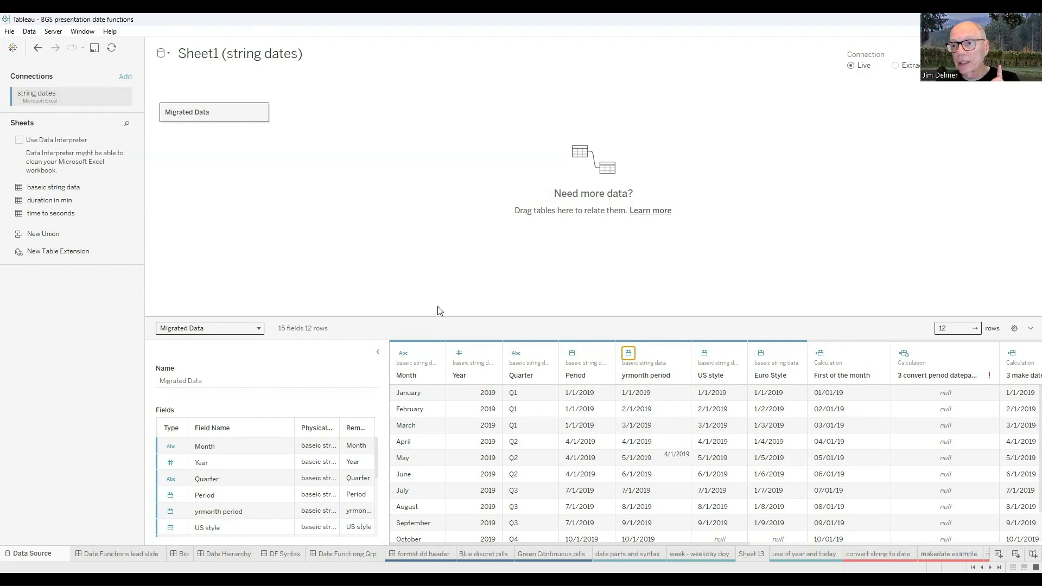
left_click(38, 49)
left_click(38, 50)
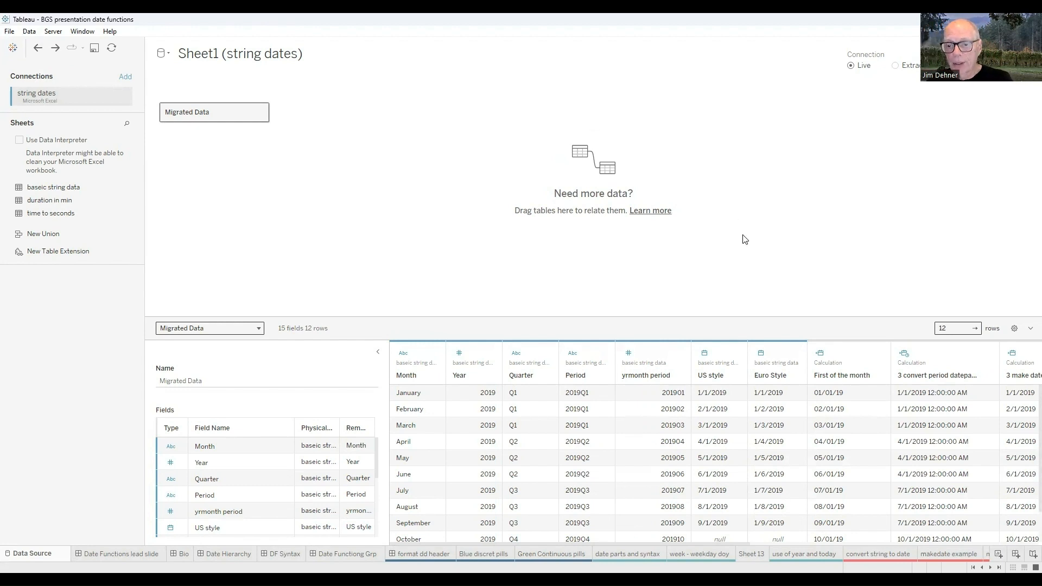
- Return to the convert string to date sheet, search its fields for 3, and open the 3 convert period dateparse calculation
left_click(878, 554)
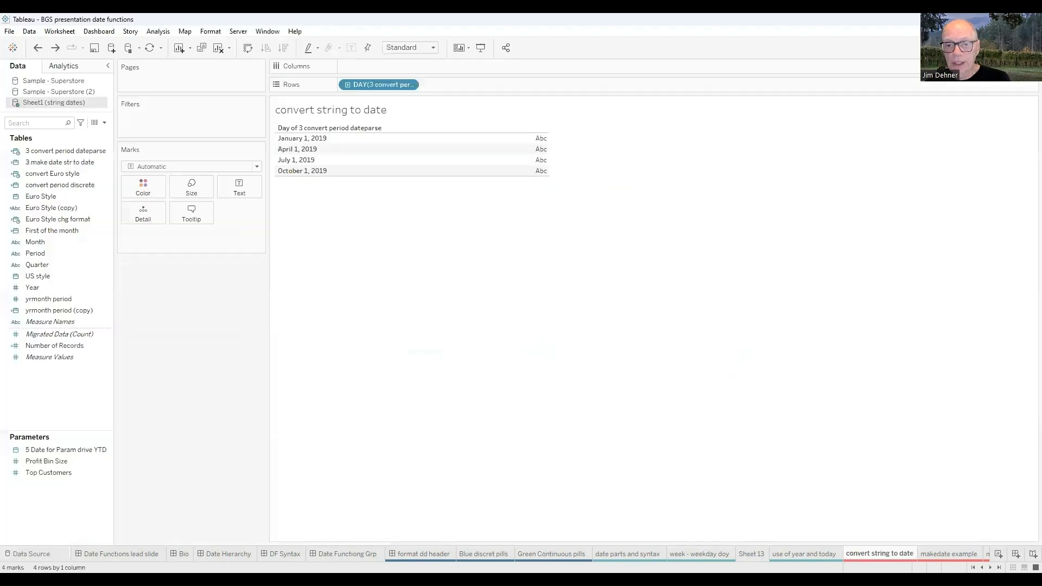
left_click(48, 123)
type("3")
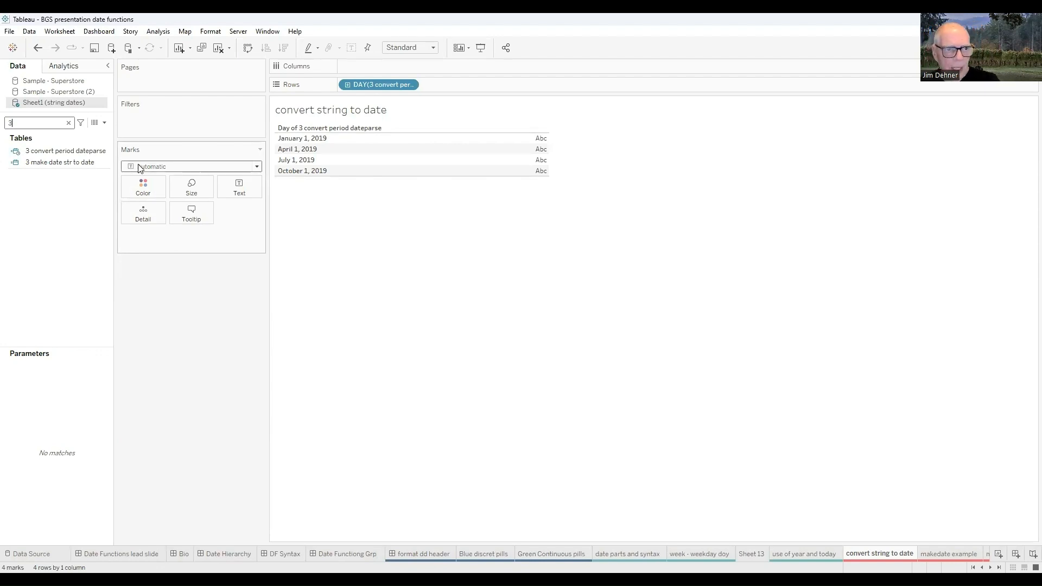
left_click(93, 151)
right_click(85, 151)
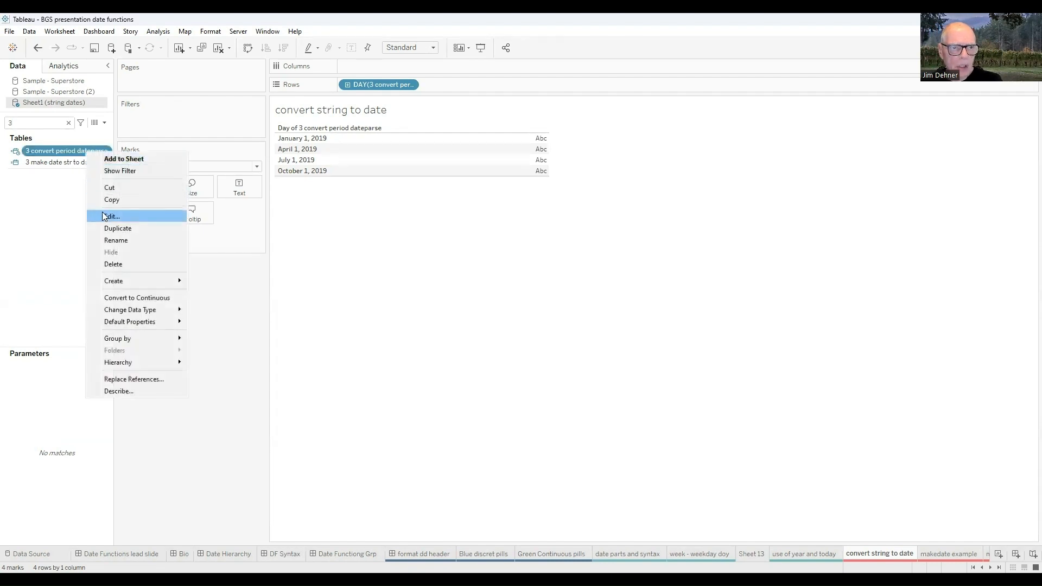
left_click(112, 217)
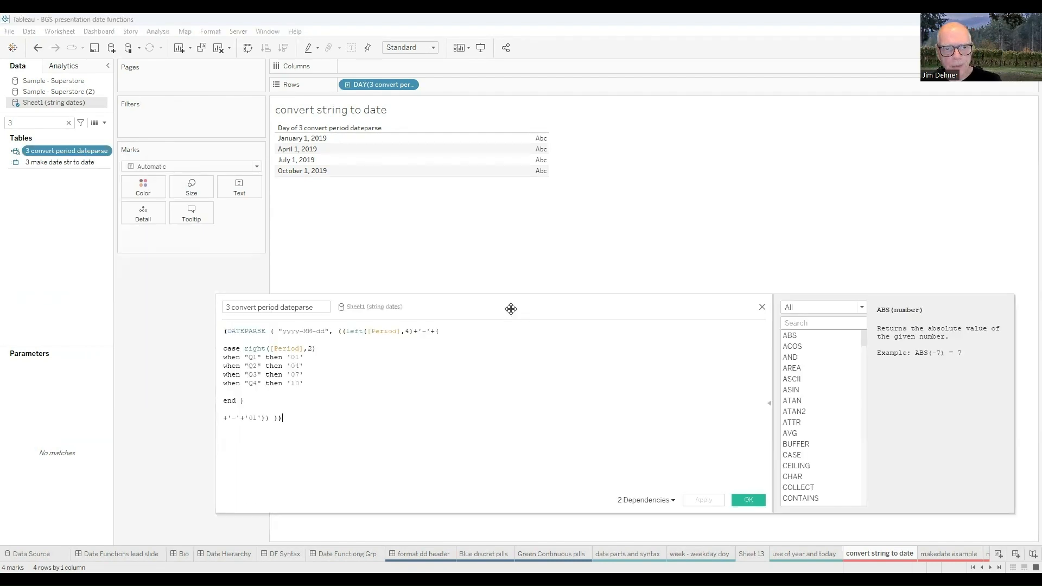
- Examine the DATEPARSE function in the formula, including its "yyyy-MM-dd" format string and the MM month part
left_click(177, 273)
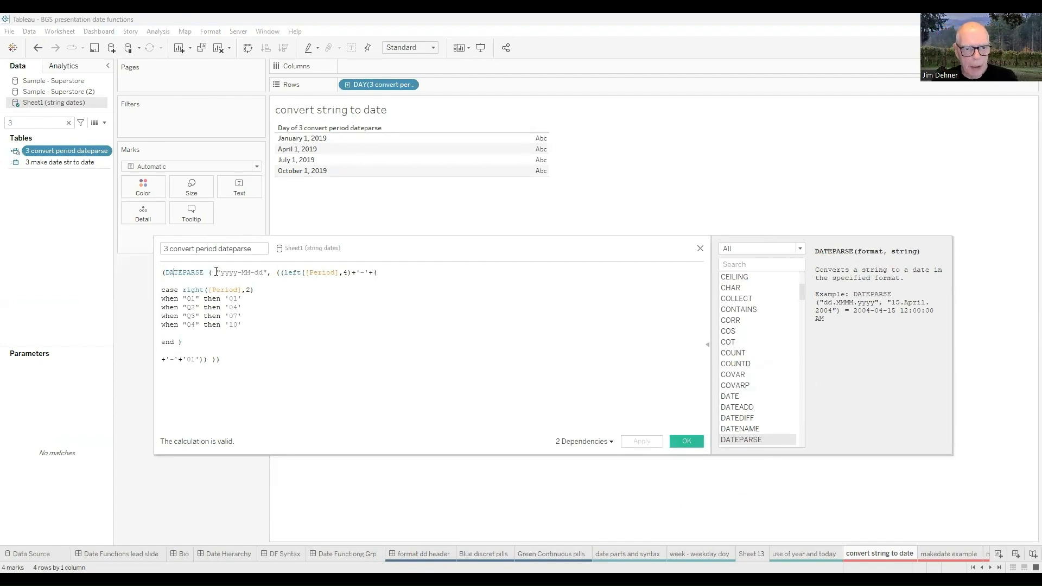
left_click_drag(216, 272, 267, 273)
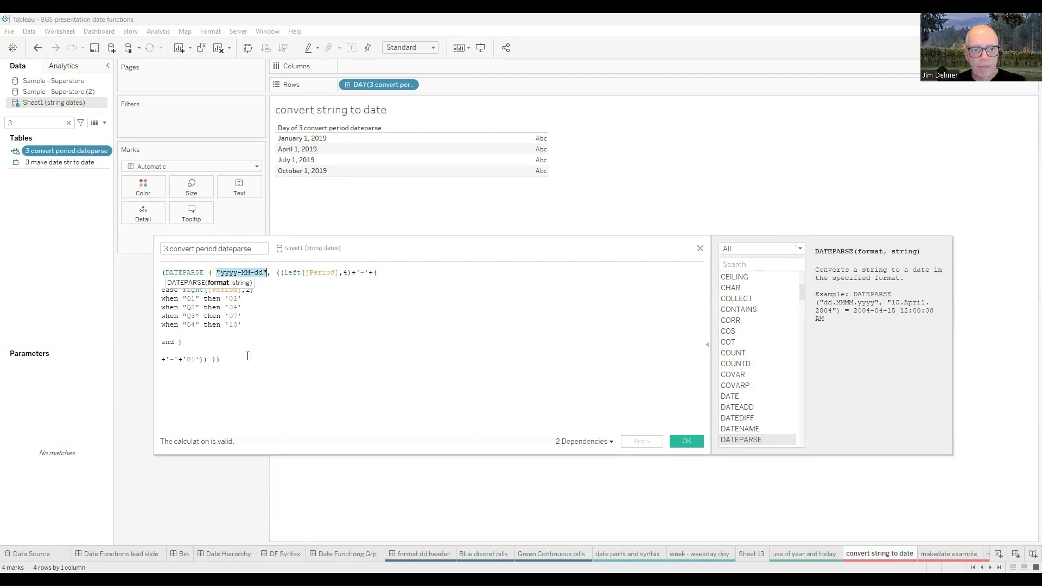
left_click(392, 333)
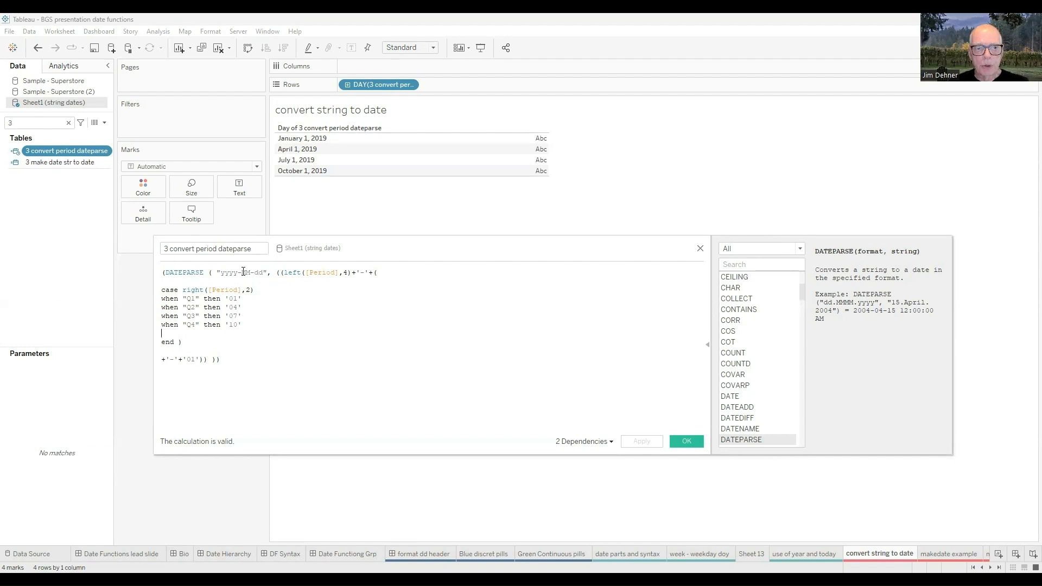
left_click(245, 272)
double_click(245, 272)
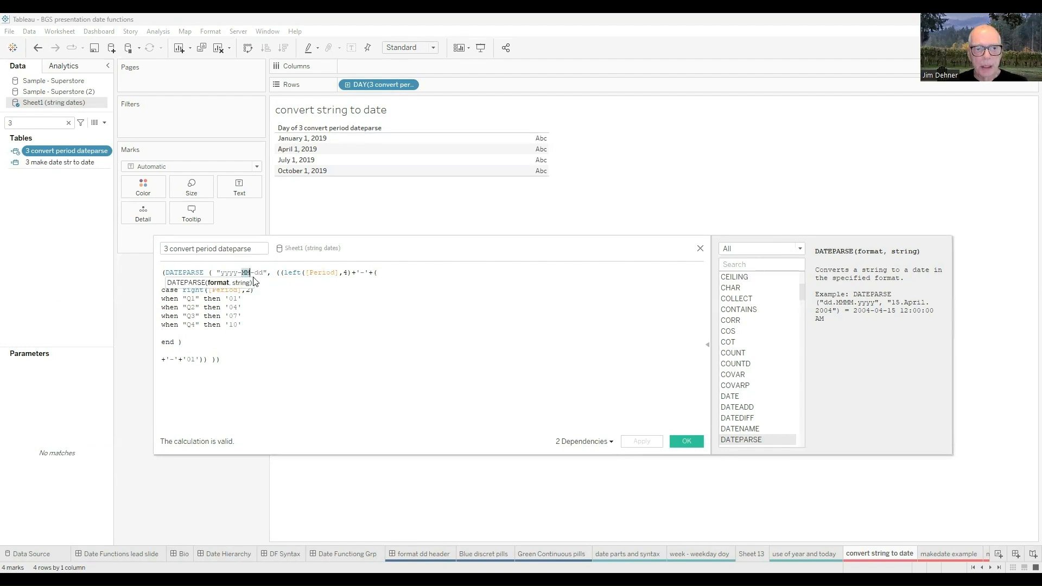
left_click(327, 328)
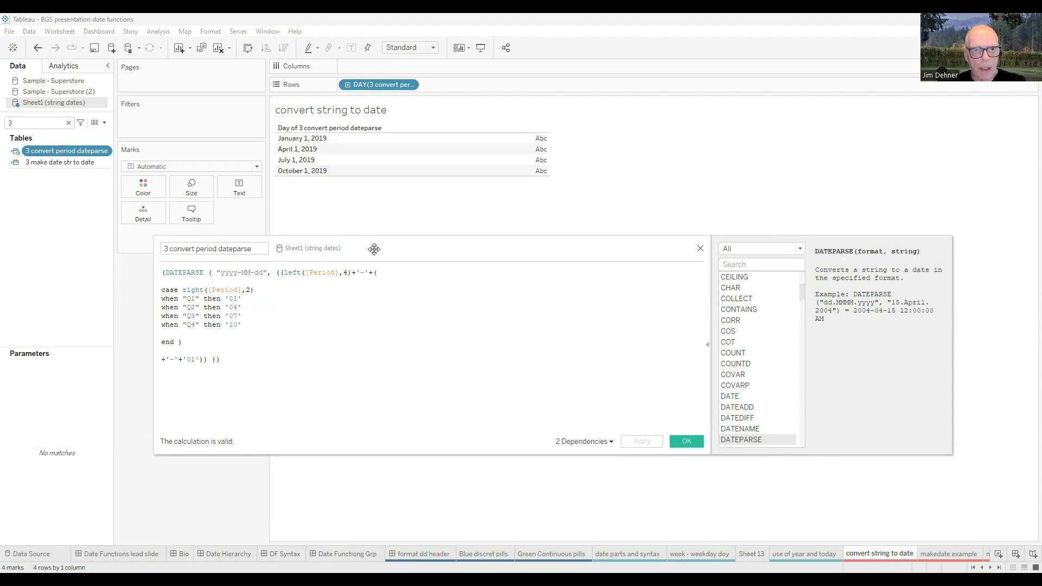
- Clear the field search and place the Period field on Rows ahead of the day-level 3 convert period dateparse field
left_click_drag(374, 249, 423, 204)
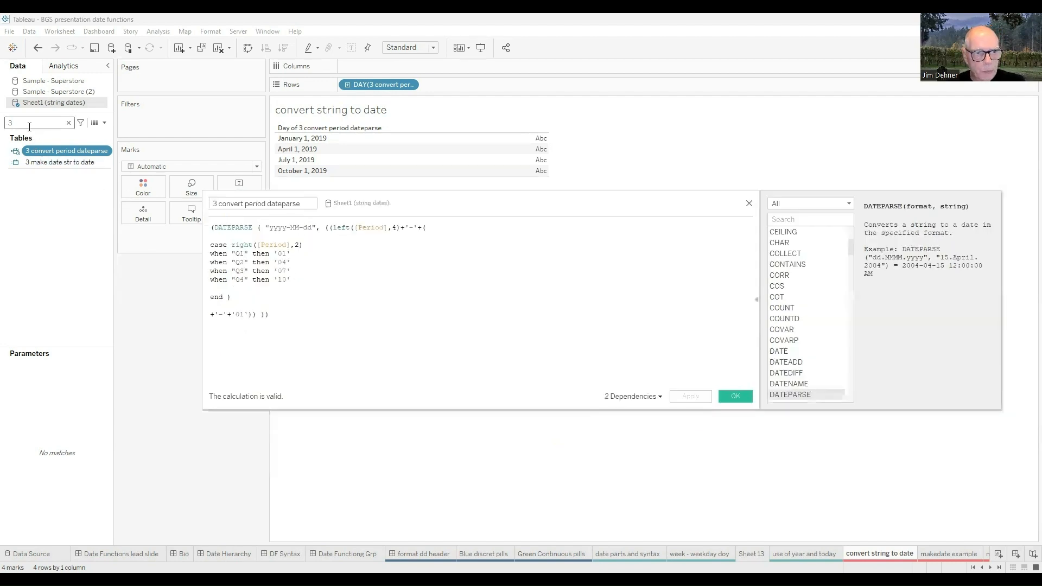
left_click(68, 123)
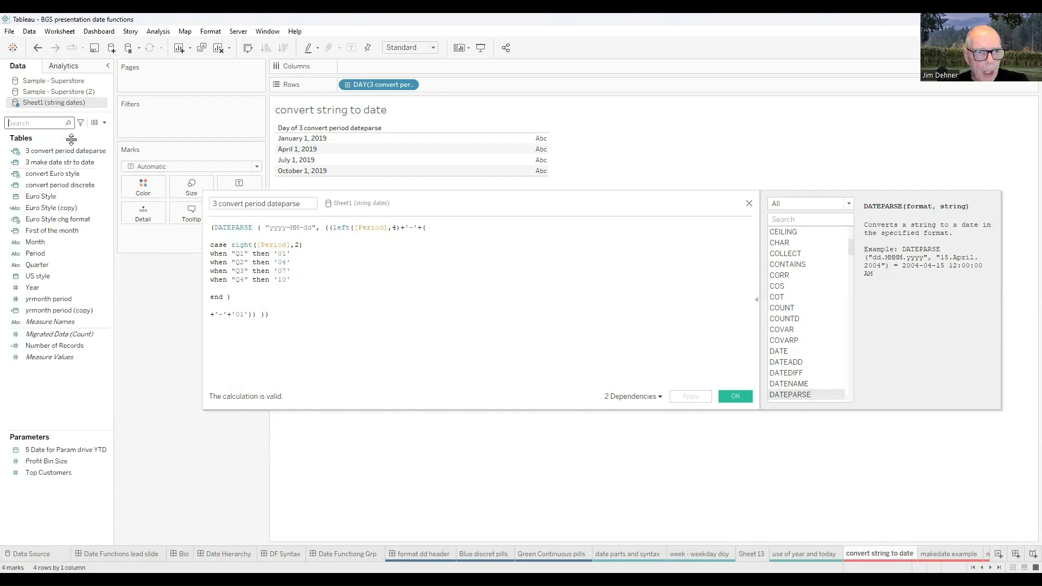
left_click(69, 254)
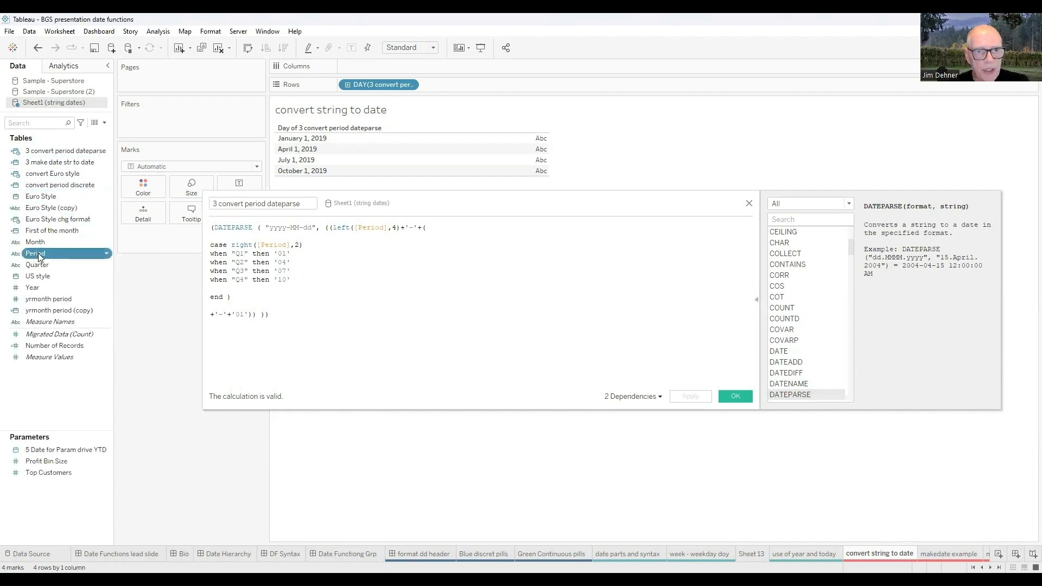
left_click_drag(396, 115, 440, 96)
left_click_drag(357, 94, 339, 87)
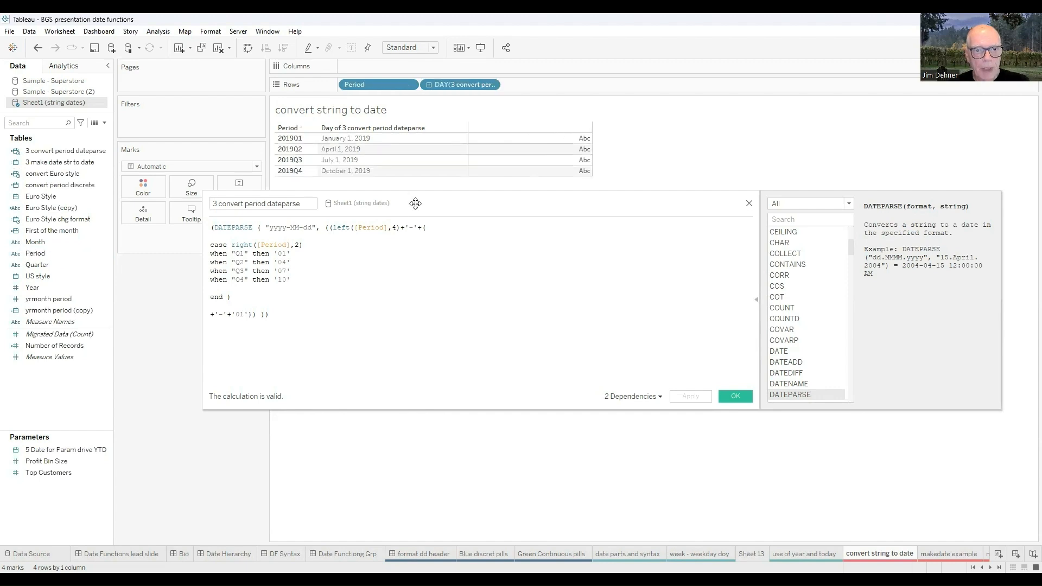
- Look up LEFT among the String functions and examine how it uses the Period field in the dateparse formula
left_click_drag(416, 203, 447, 198)
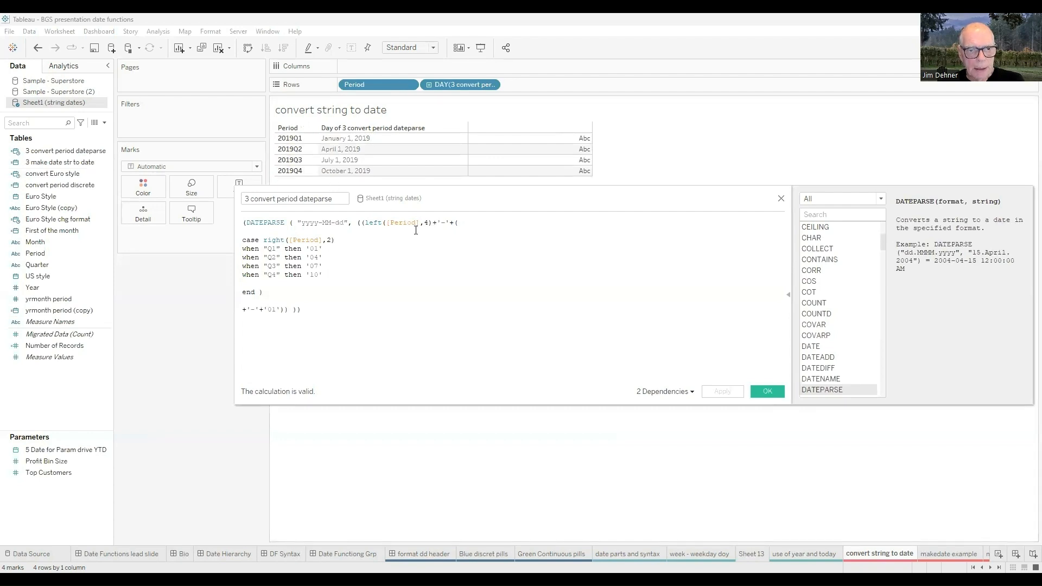
left_click(373, 223)
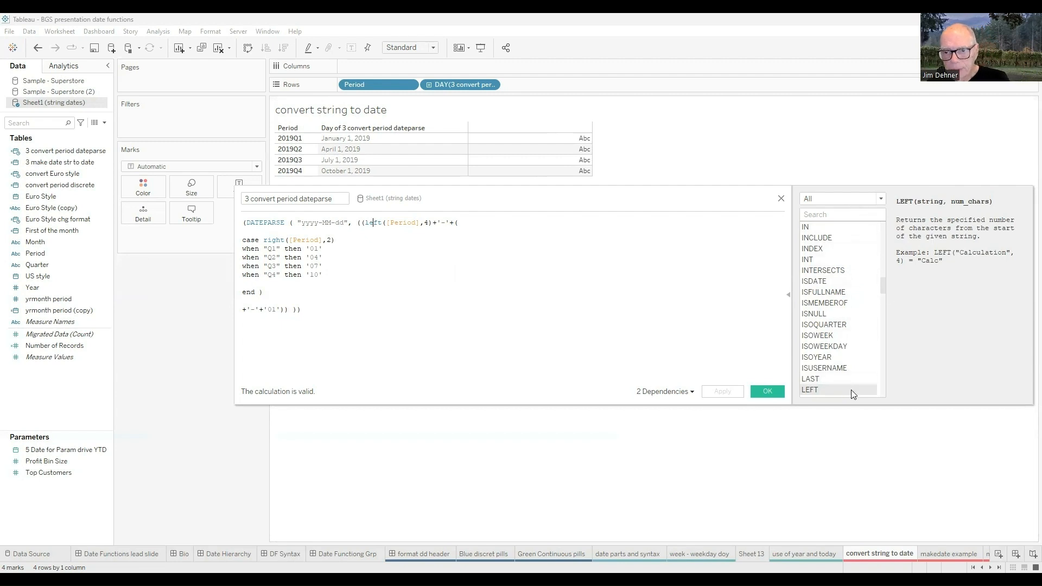
left_click(880, 199)
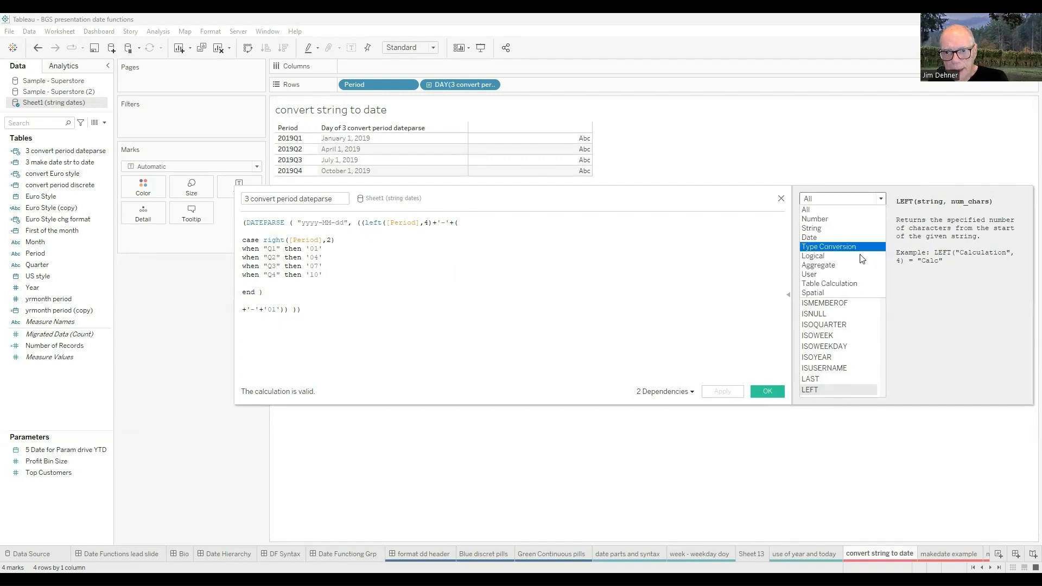
left_click(817, 228)
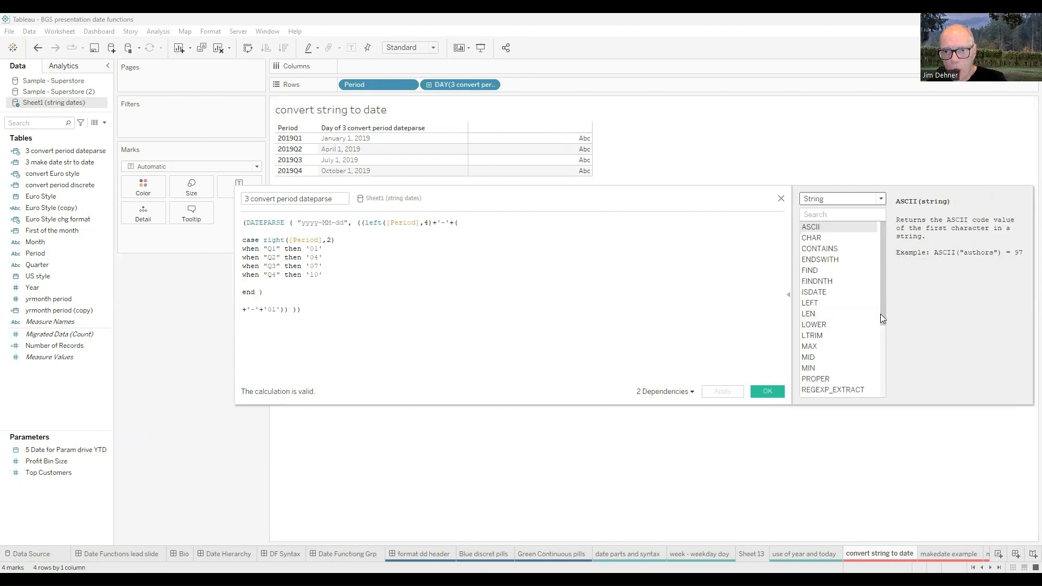
left_click(377, 224)
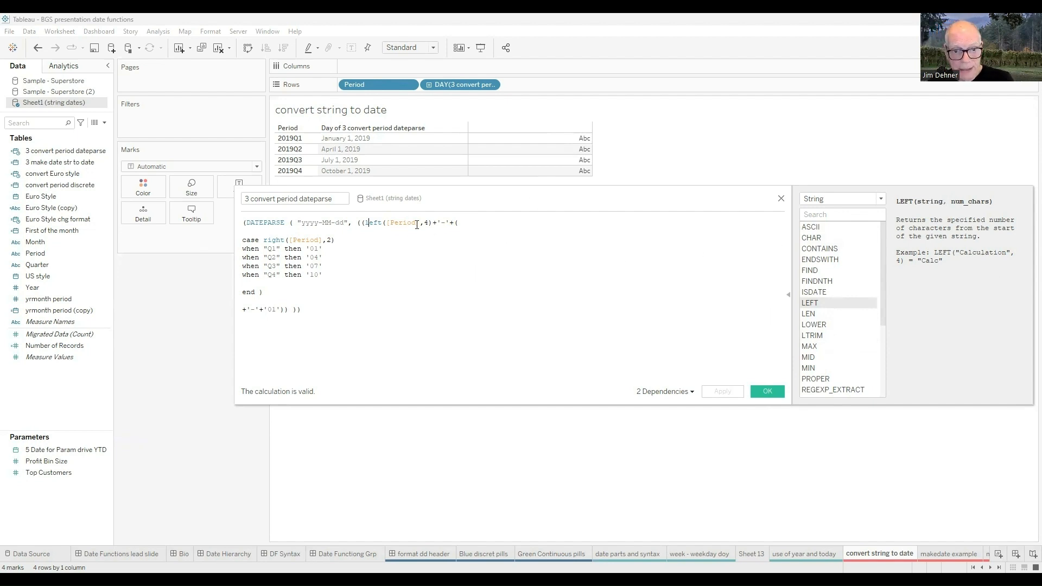
left_click_drag(417, 223, 395, 223)
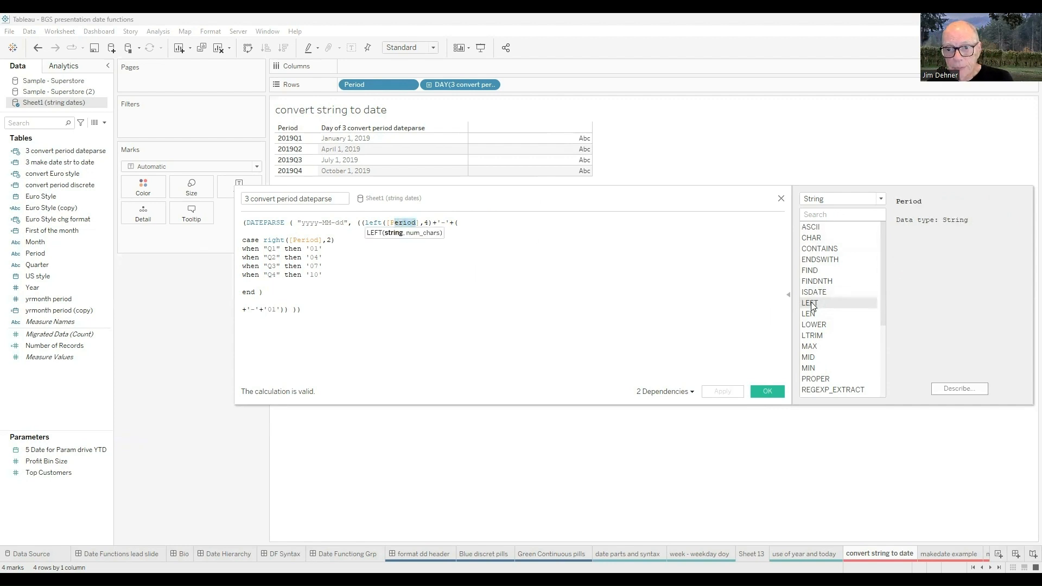
left_click(590, 273)
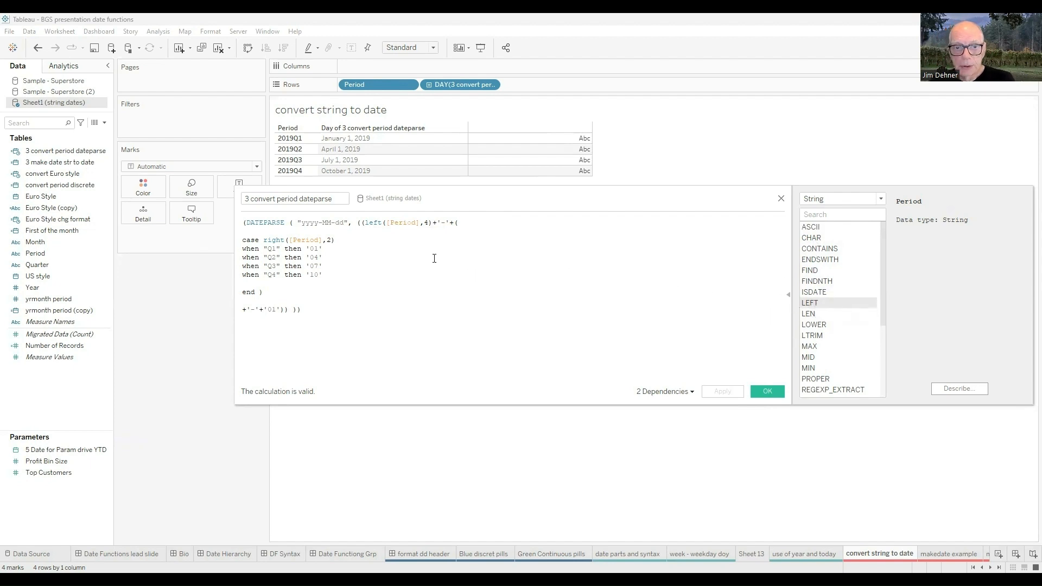
- Examine how the formula joins the LEFT year part and '-' separator with the month derived by RIGHT in the CASE expression
left_click(372, 227)
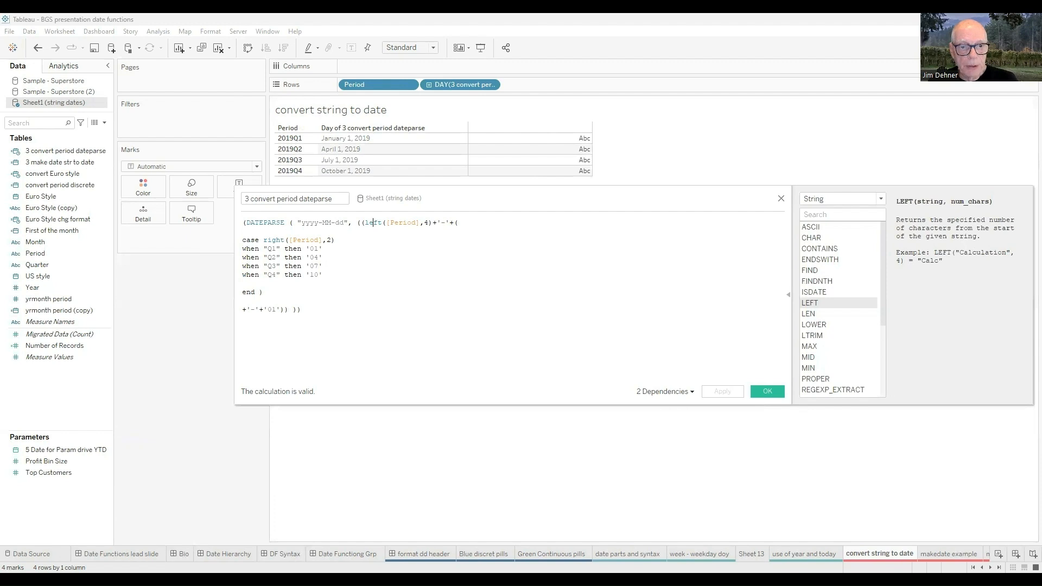
left_click(410, 230)
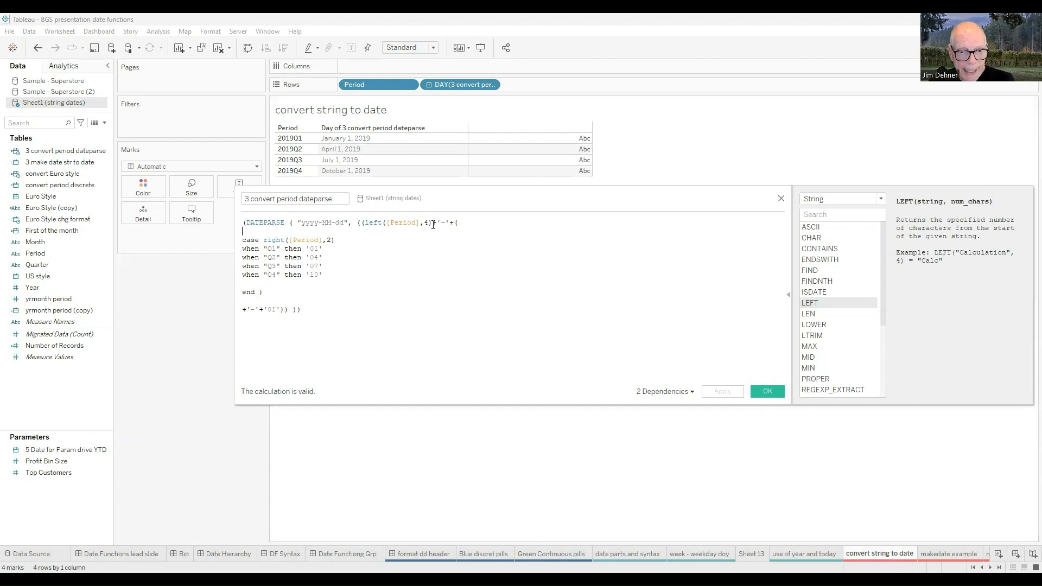
left_click_drag(433, 225, 457, 224)
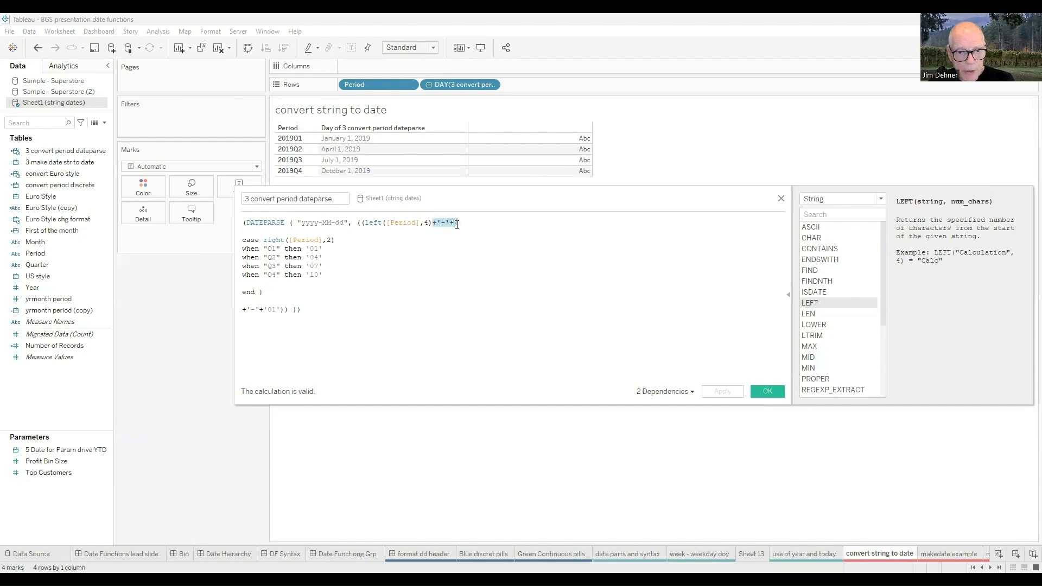
left_click(457, 224)
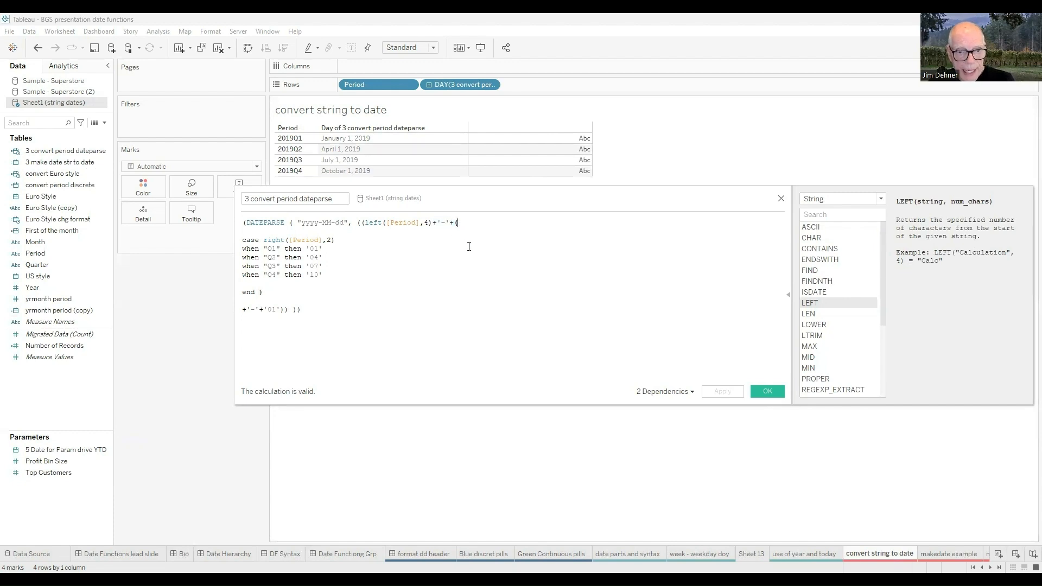
double_click(324, 223)
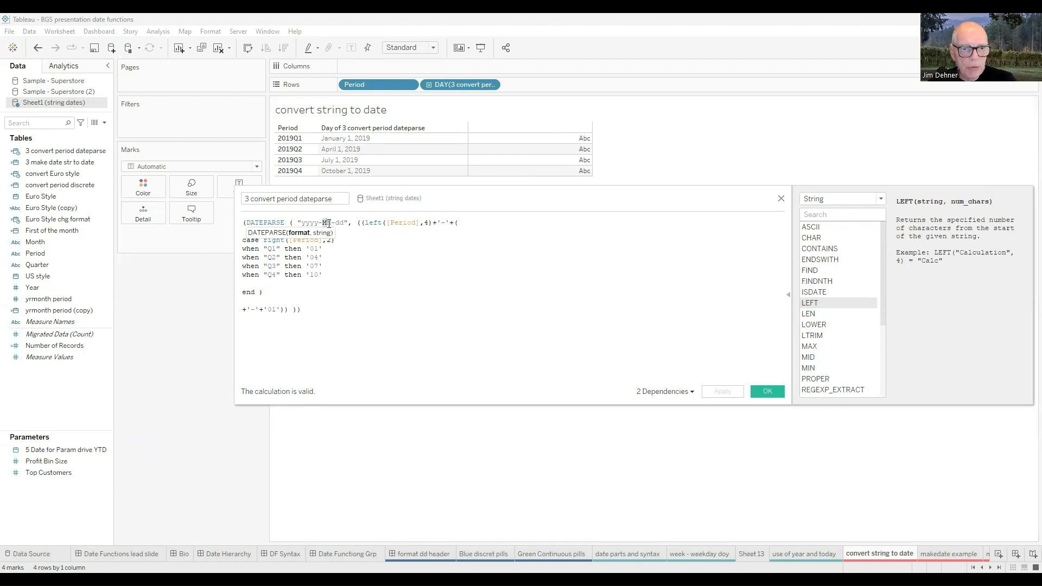
left_click(429, 272)
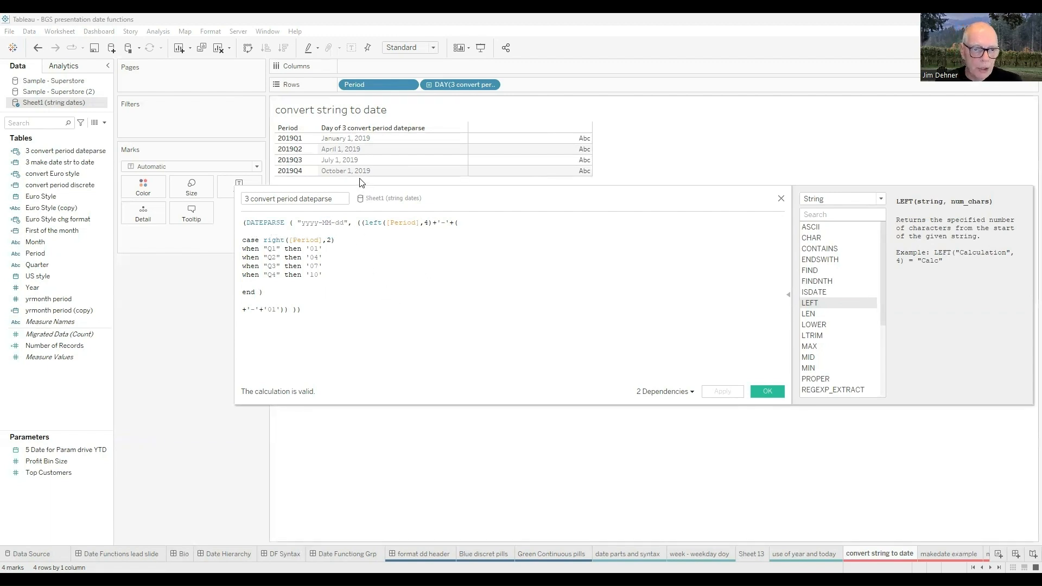
left_click(271, 240)
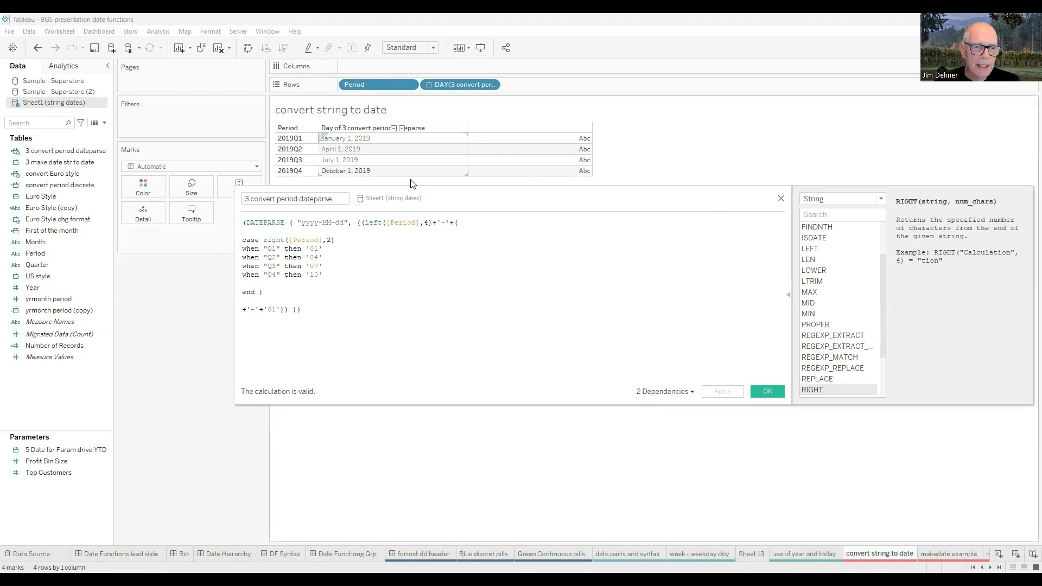
- Try wrapping the whole DATEPARSE formula in date( ), and close the calculation editor without applying the edit
left_click_drag(469, 198, 499, 252)
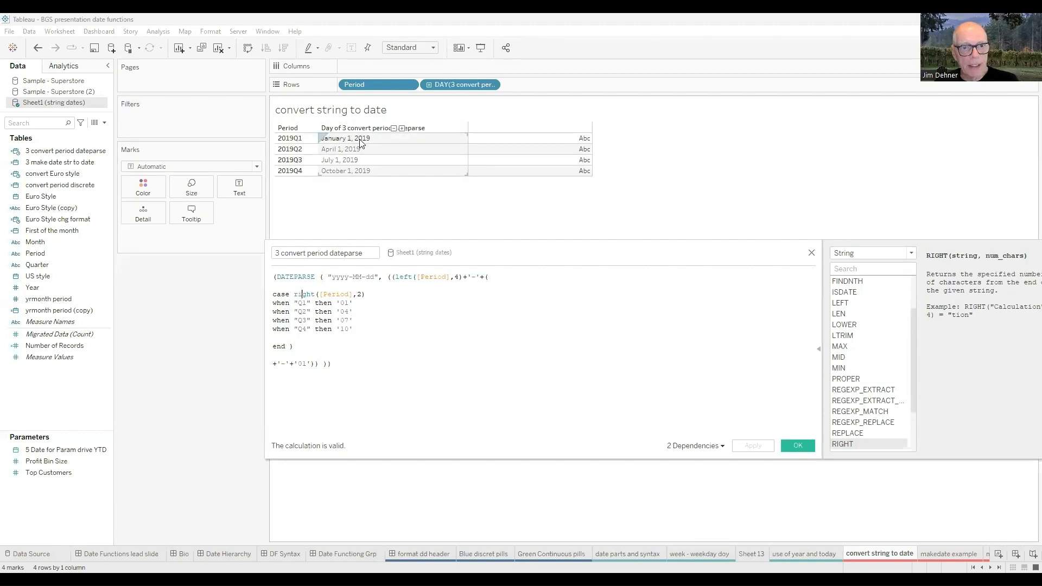
left_click(38, 162)
left_click(16, 155)
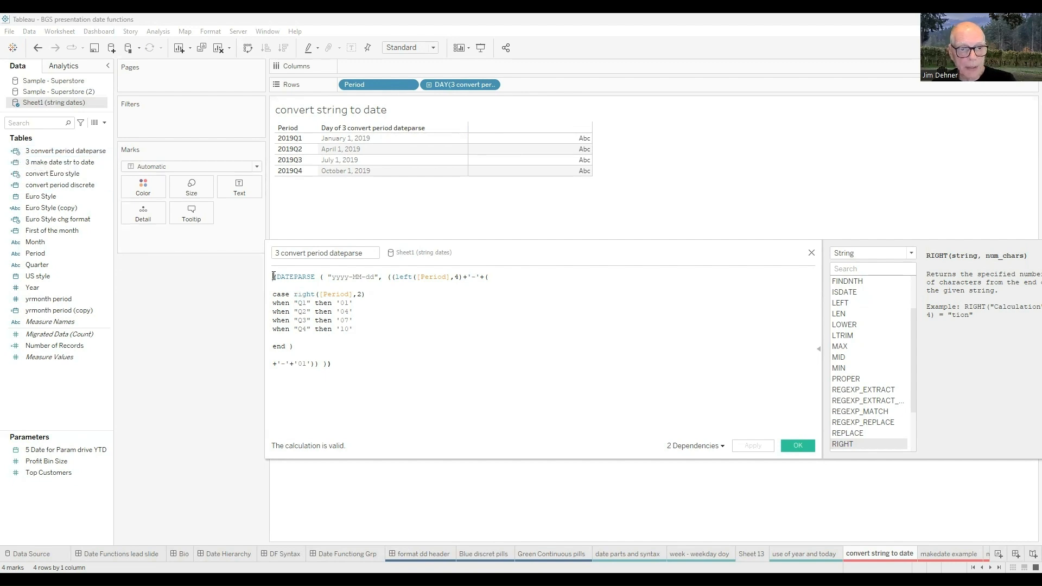
type("date")
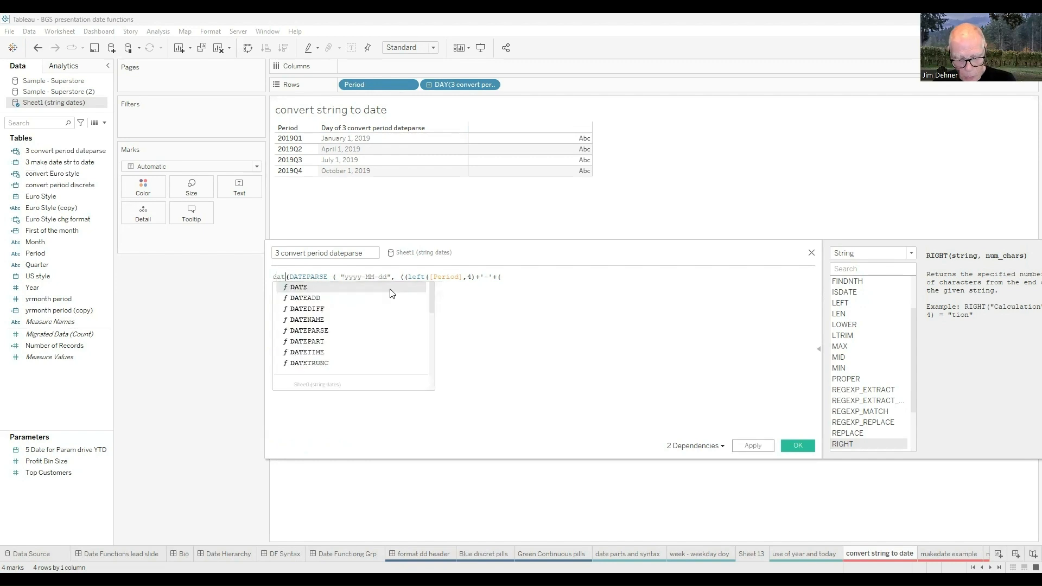
type("(")
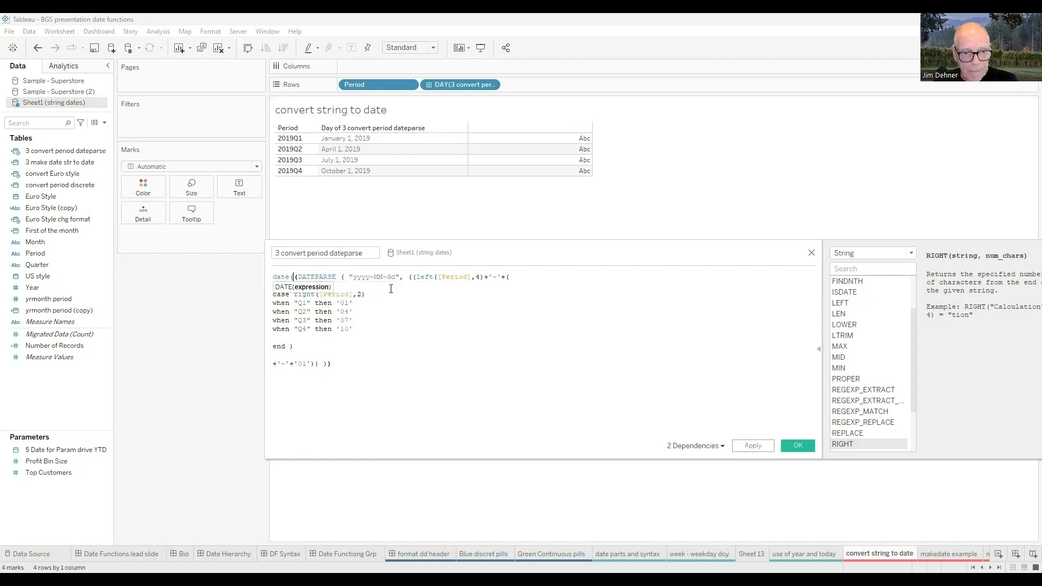
left_click(387, 365)
type(")")
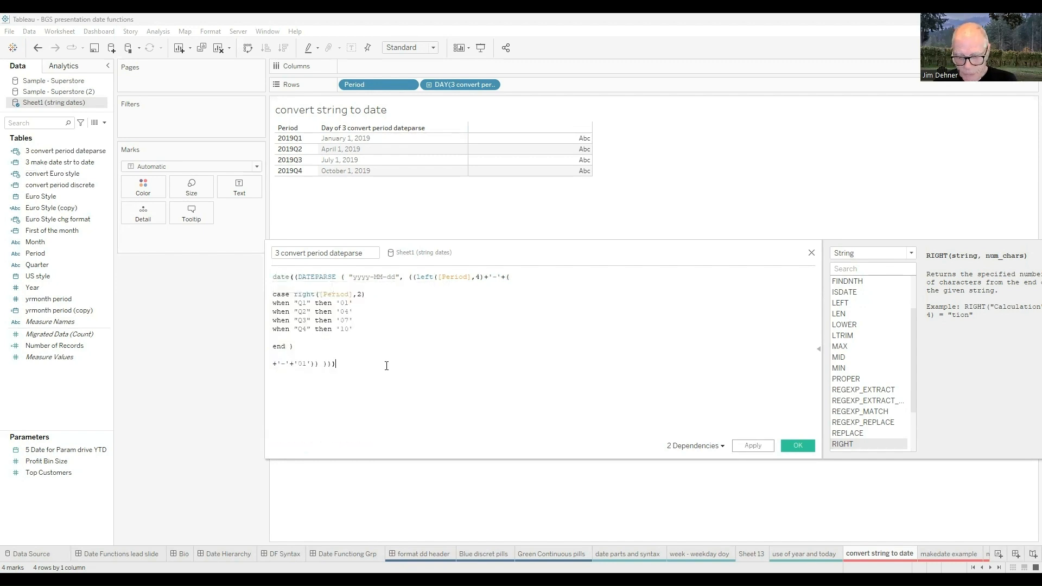
key("Return")
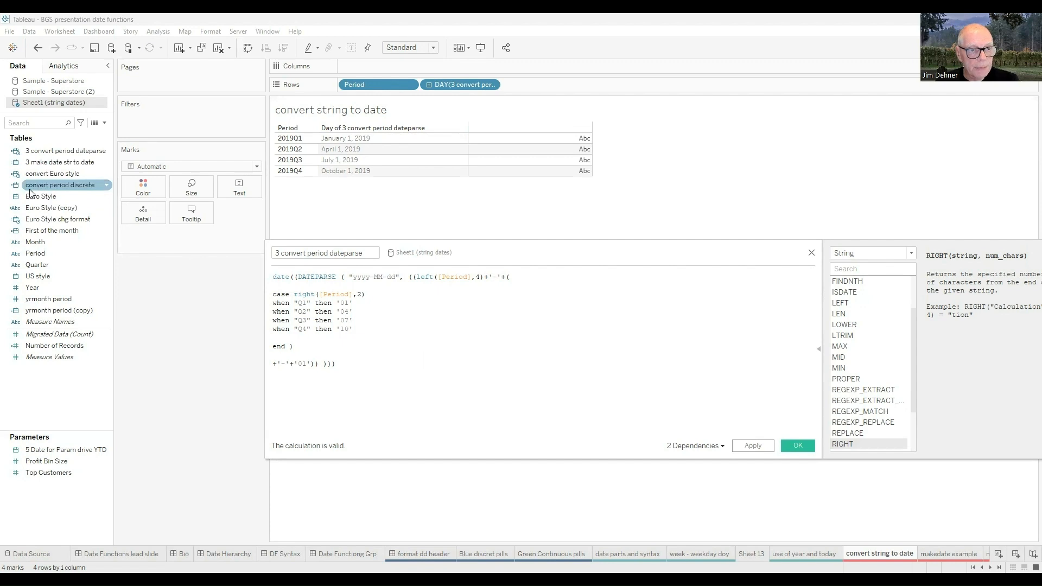
left_click(811, 255)
- Open the 3 make date str to date calculation in the calculation editor
left_click(57, 163)
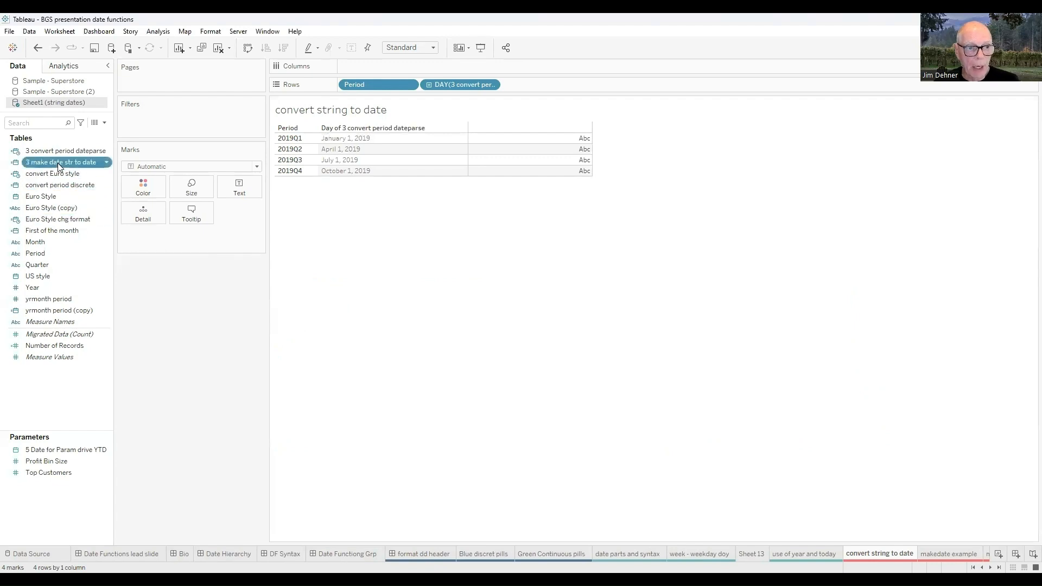
right_click(57, 163)
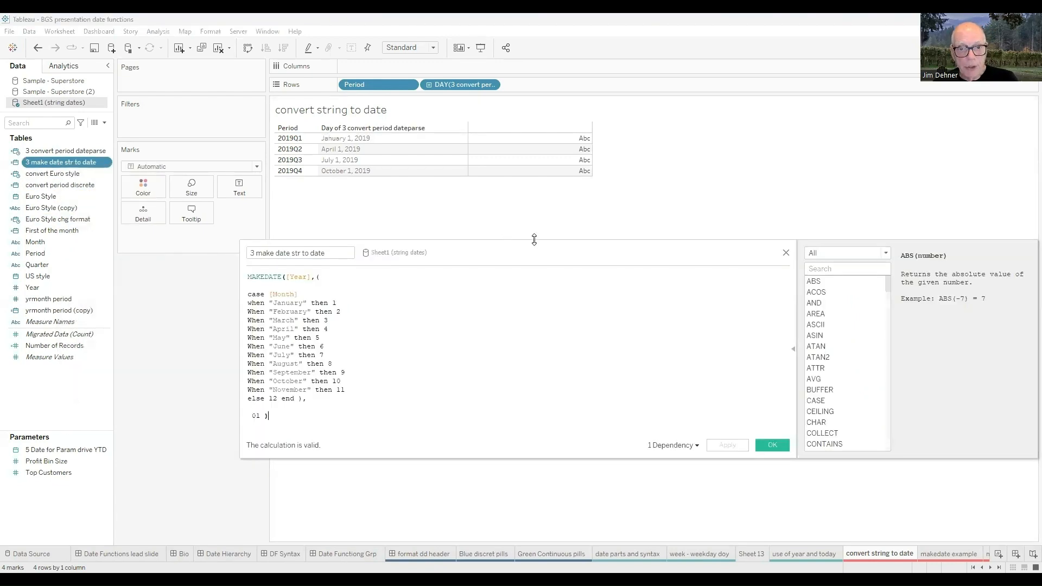
- Enlarge the calculation editor, examine how MAKEDATE combines Year, the Month CASE expression and day 01, and close the calculation
left_click_drag(535, 240, 587, 196)
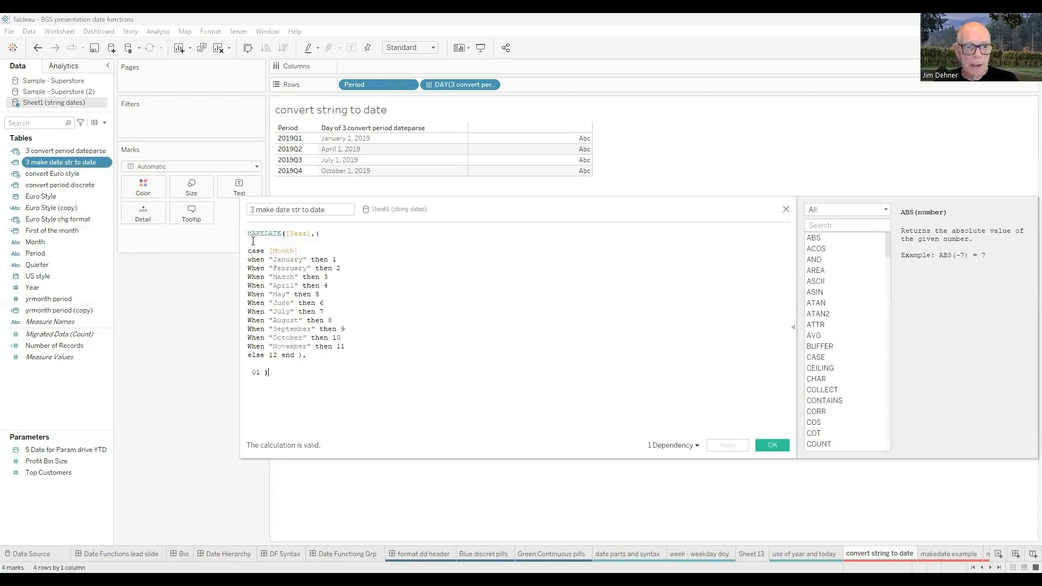
left_click_drag(252, 233, 289, 239)
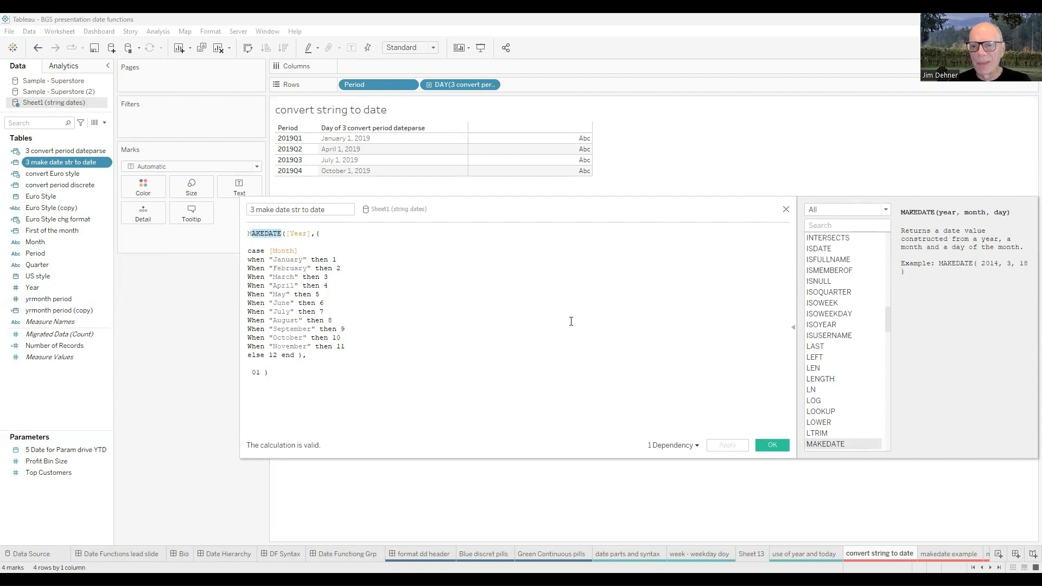
left_click(582, 337)
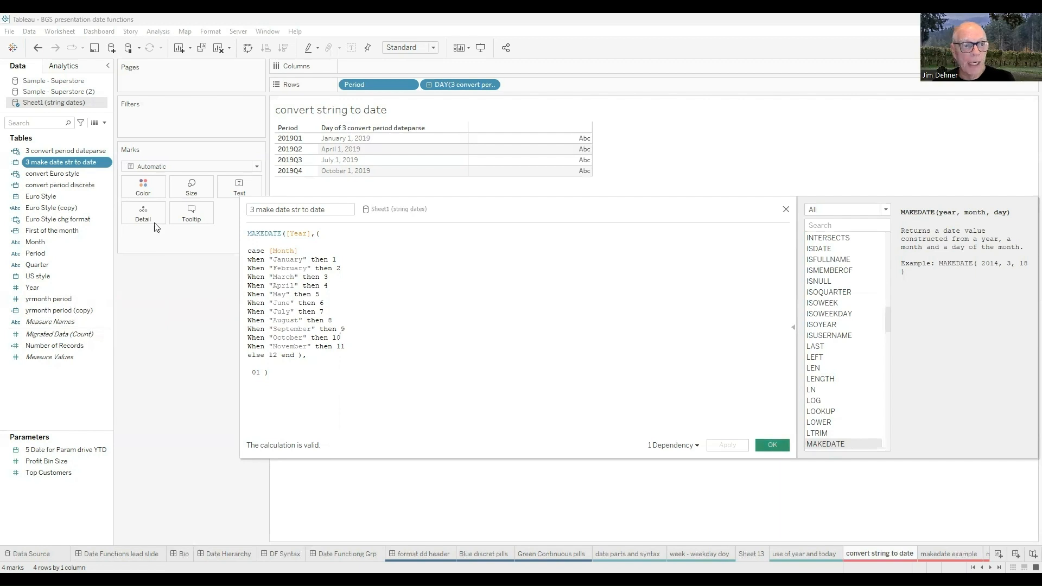
left_click(776, 444)
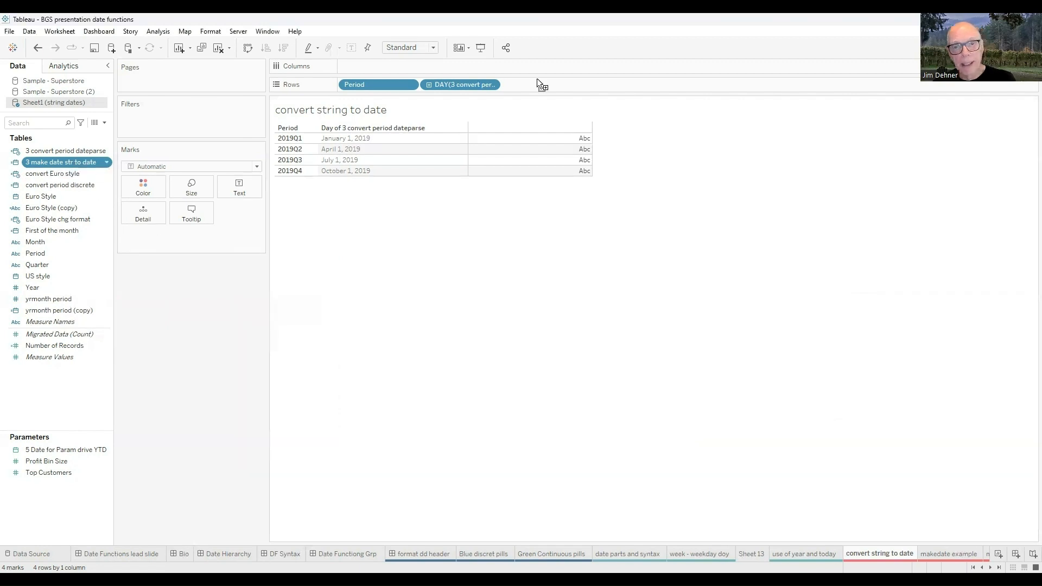
- Add 3 make date str to date to Rows after the dateparse day field, as MDY (month, day, year)
left_click_drag(581, 83, 505, 291)
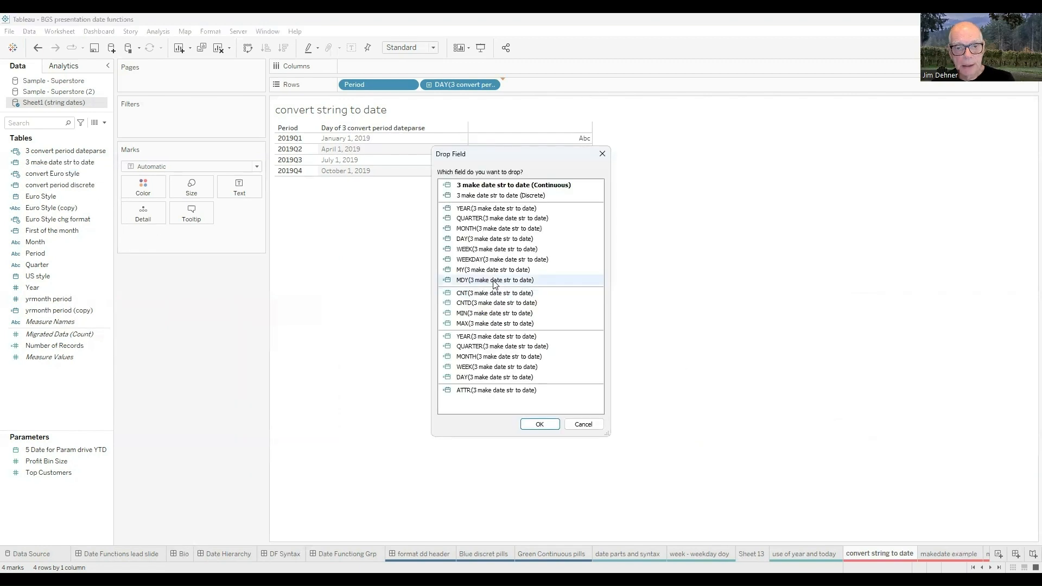
left_click(549, 424)
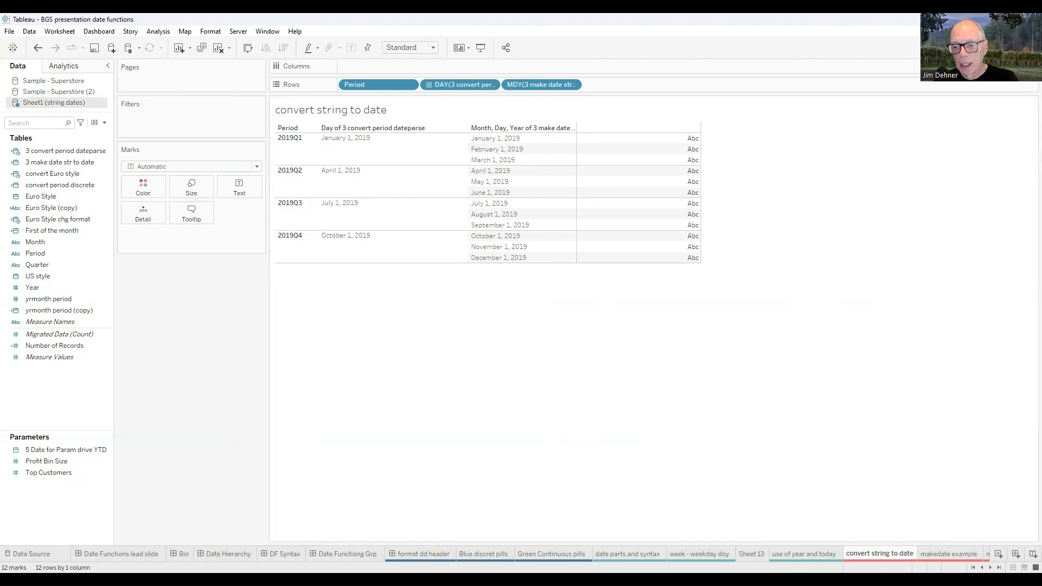
- Switch to the YTD Calculation worksheet
left_click(990, 568)
left_click(990, 568)
left_click(991, 568)
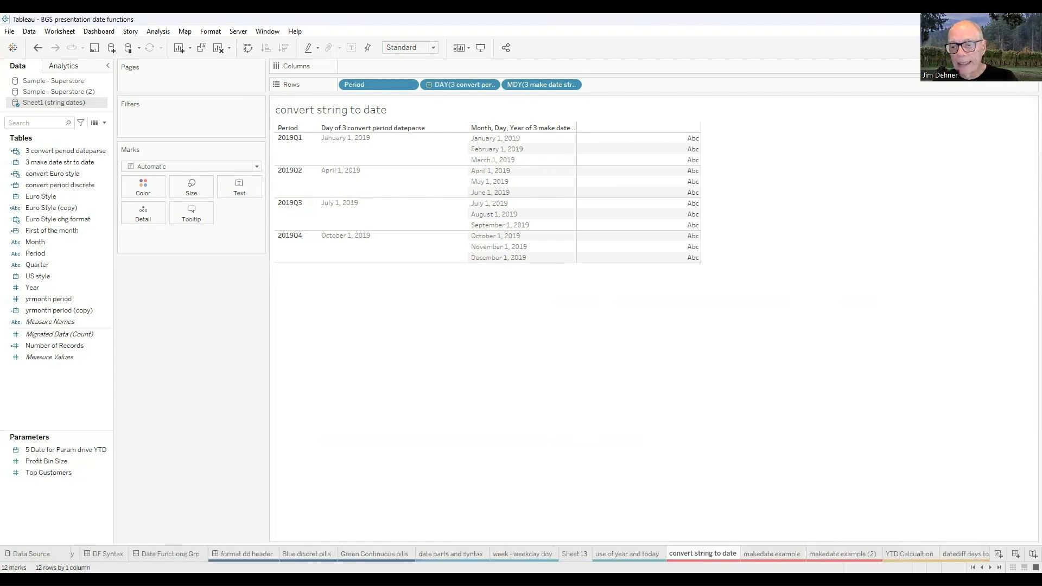
left_click(991, 568)
left_click(991, 568)
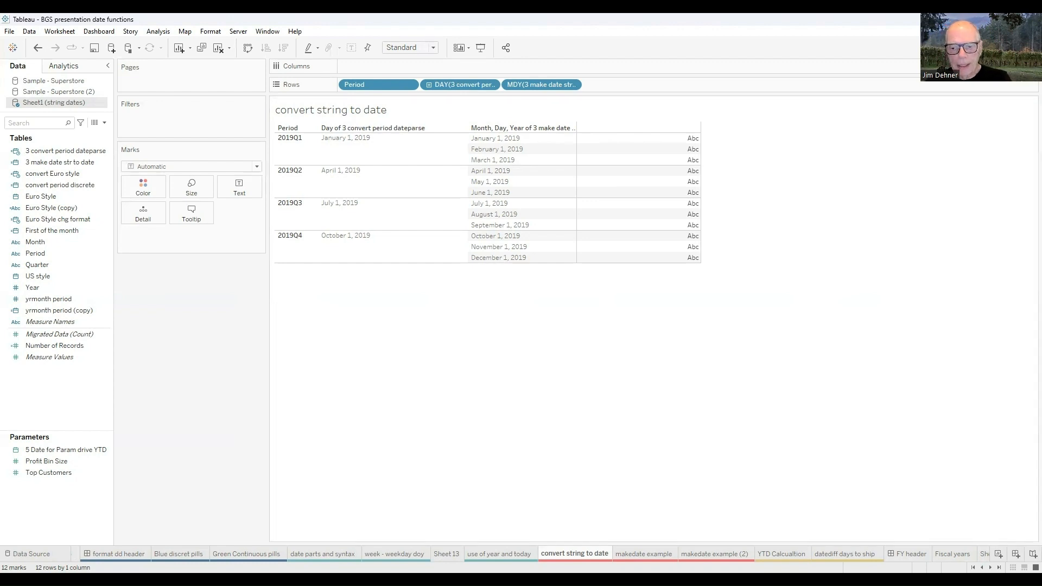
mouse_move(779, 548)
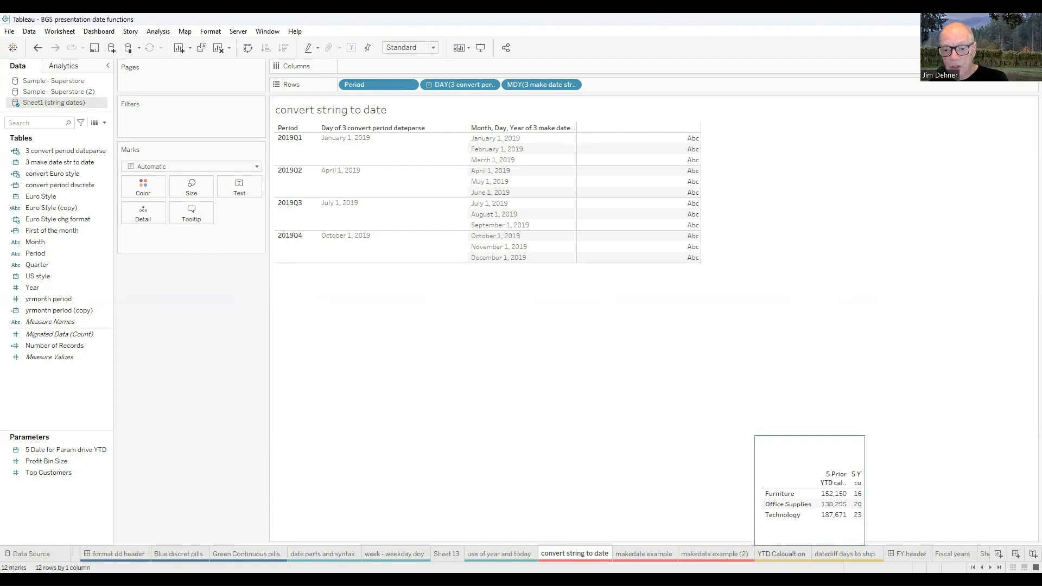
left_click(781, 553)
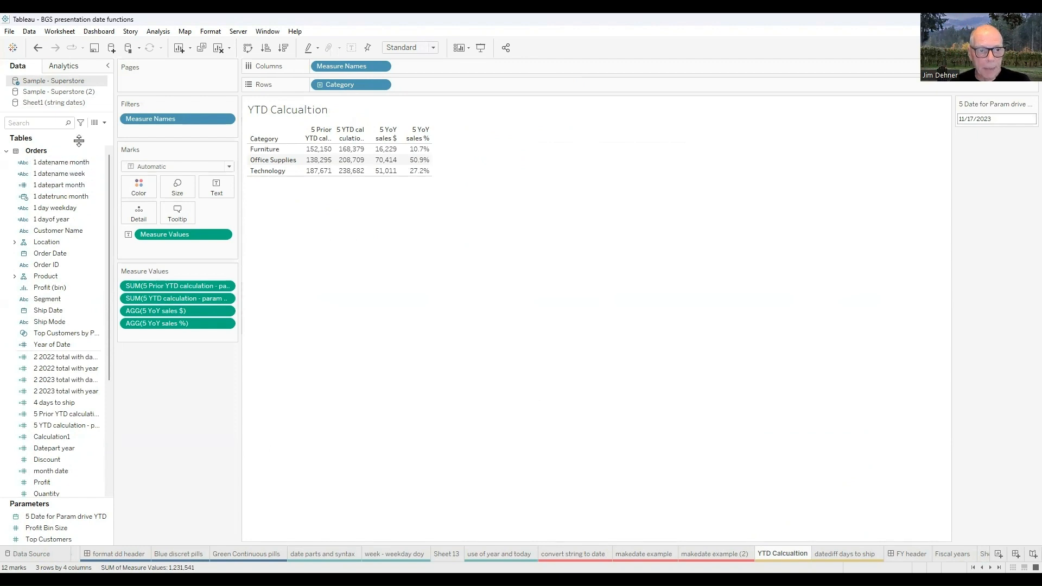
- Filter the field list by 5 and widen the data pane so the full calculation names fit
left_click(38, 123)
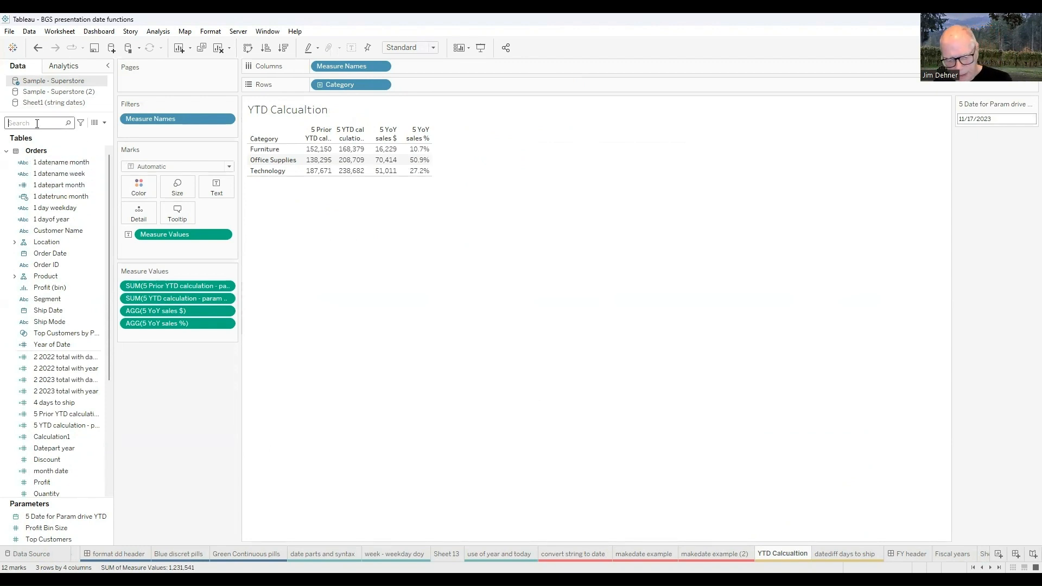
type("5")
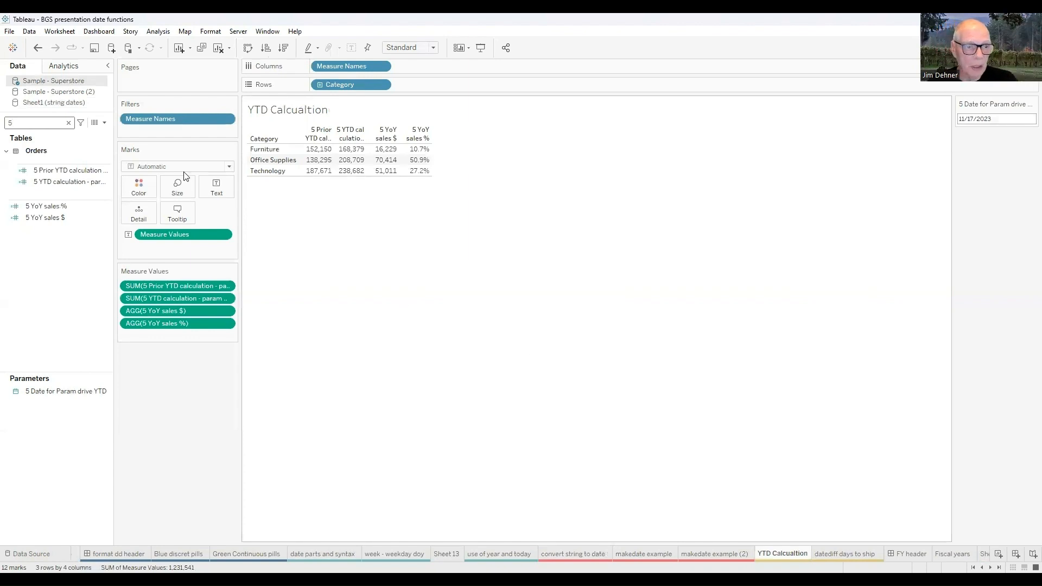
left_click_drag(115, 193, 189, 193)
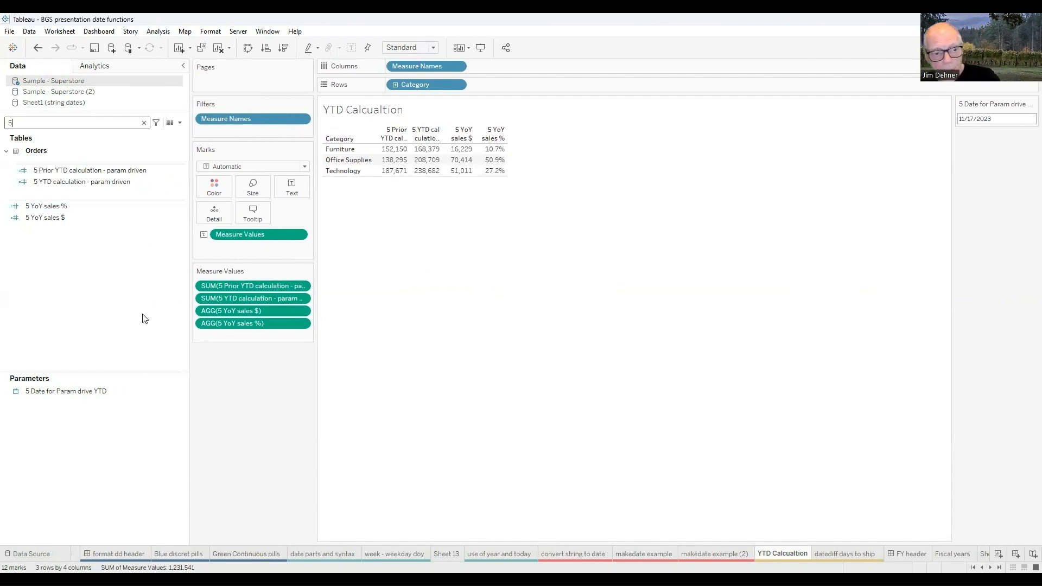
- Review the settings of the 5 Date for Param drive YTD parameter and move its control beneath the Measure Values card
left_click(86, 395)
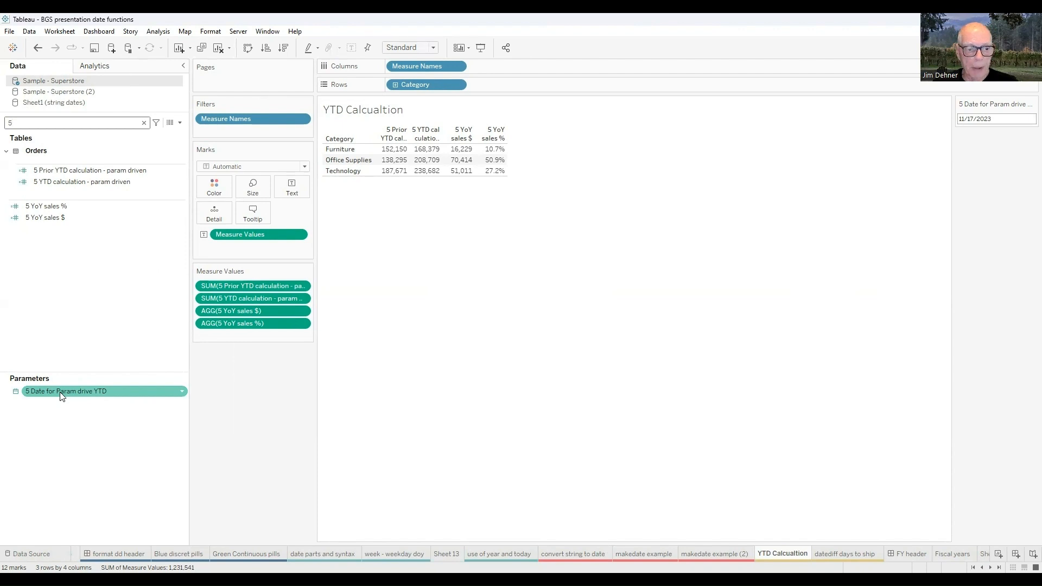
right_click(63, 393)
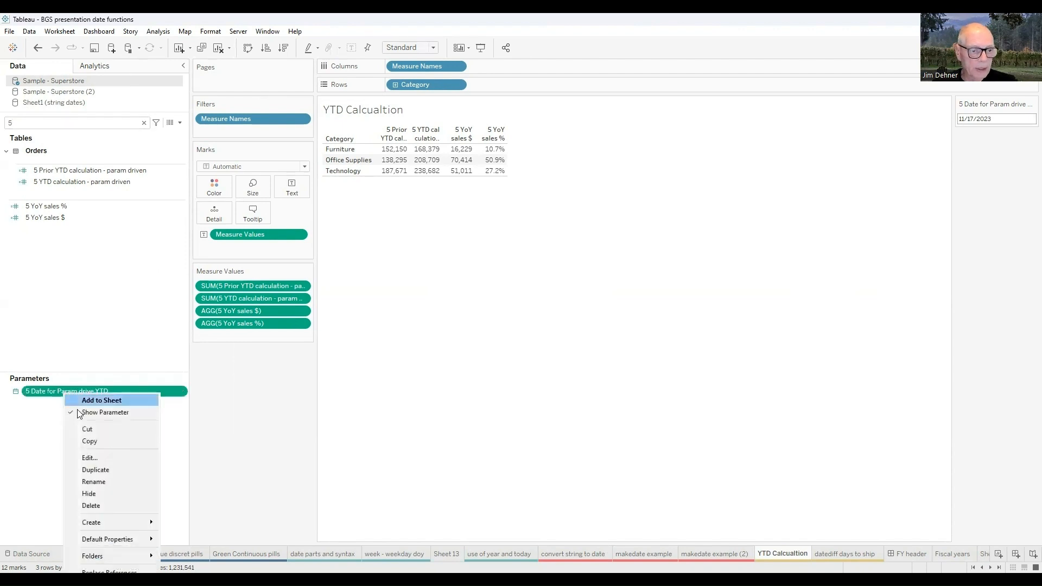
left_click(95, 459)
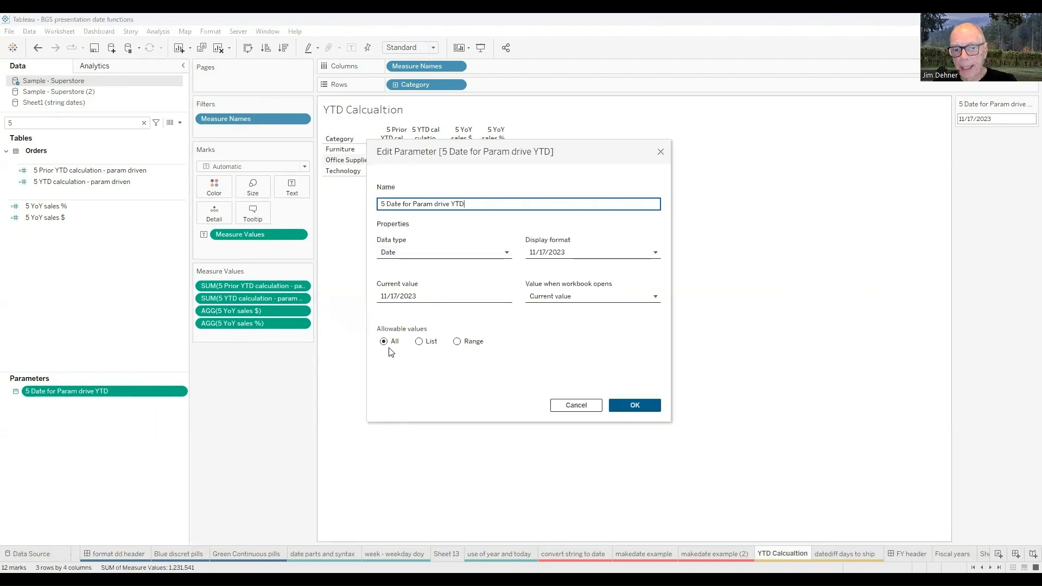
left_click(660, 153)
left_click_drag(967, 105, 275, 374)
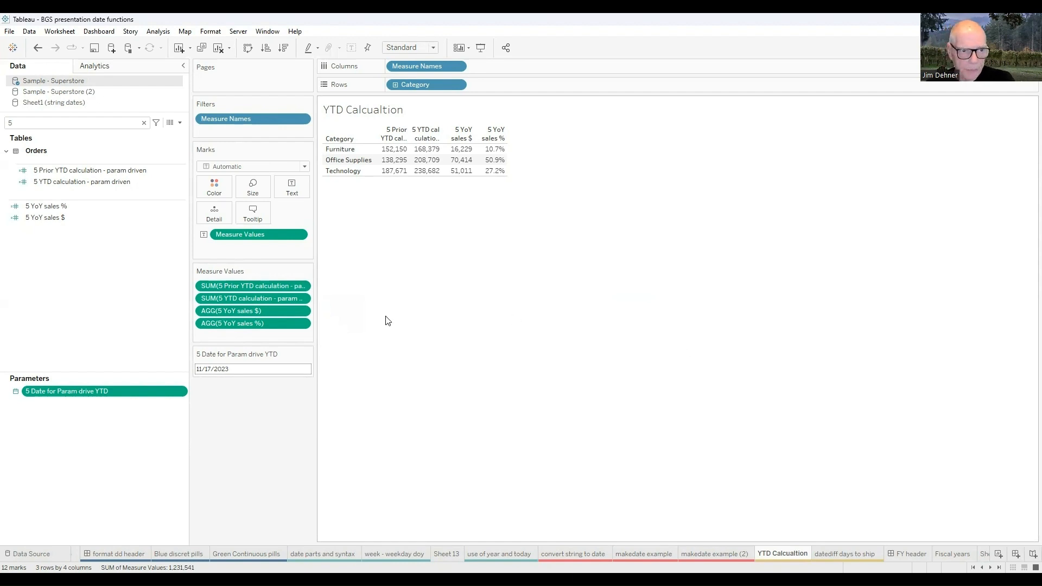
- Open the 5 YTD calculation - param driven formula, enlarge its text, and reposition the editor clear of the parameter control
left_click(64, 170)
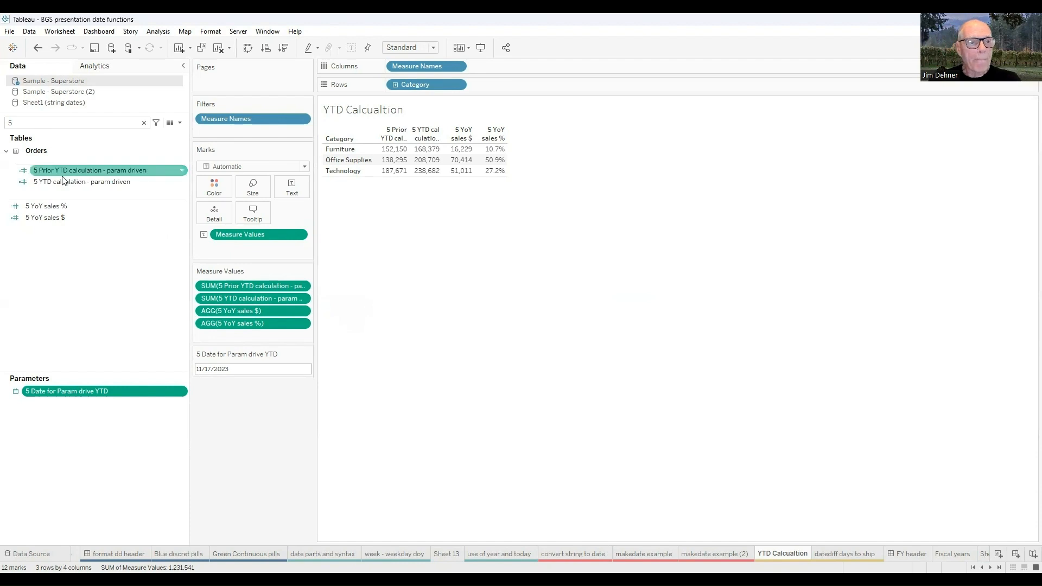
left_click(66, 183)
right_click(66, 187)
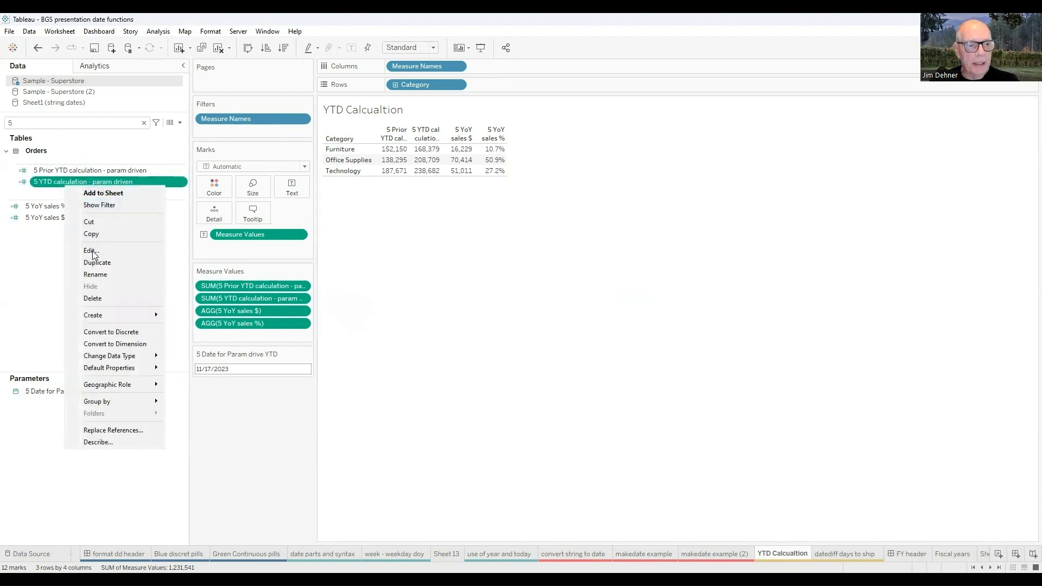
left_click(91, 251)
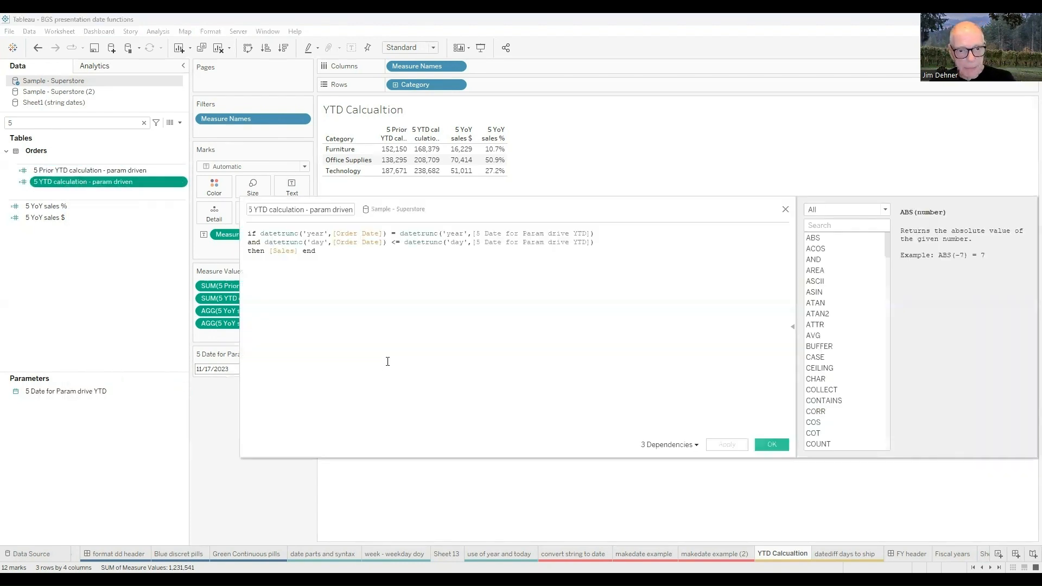
scroll(396, 364, "up", 1)
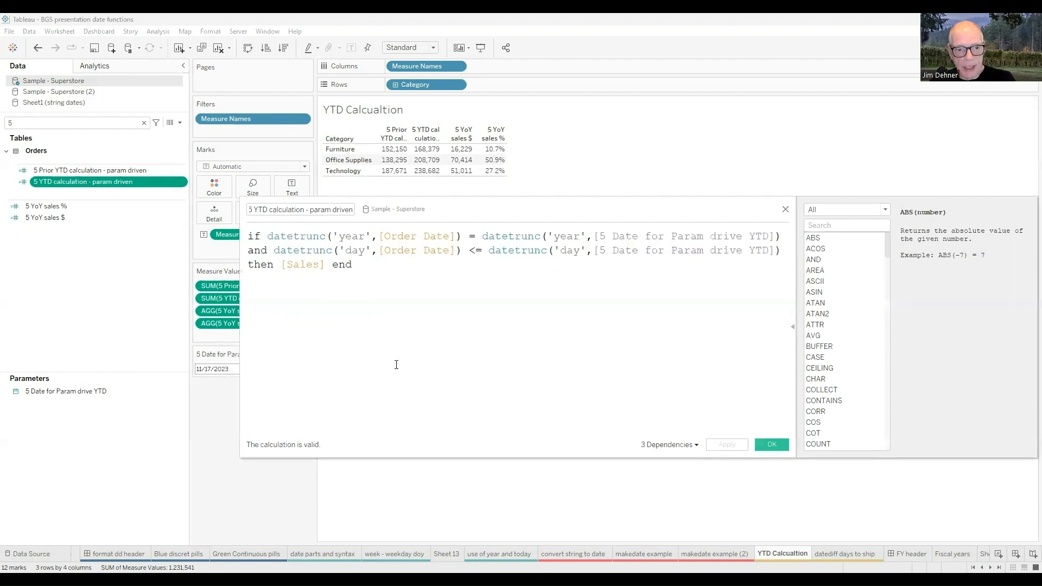
left_click_drag(242, 336, 167, 338)
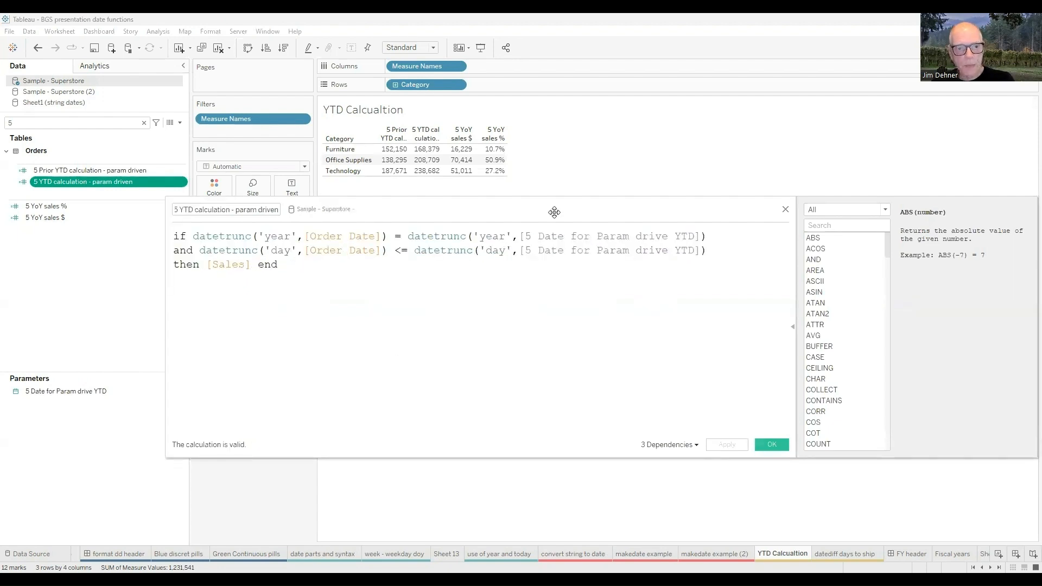
left_click_drag(554, 212, 581, 242)
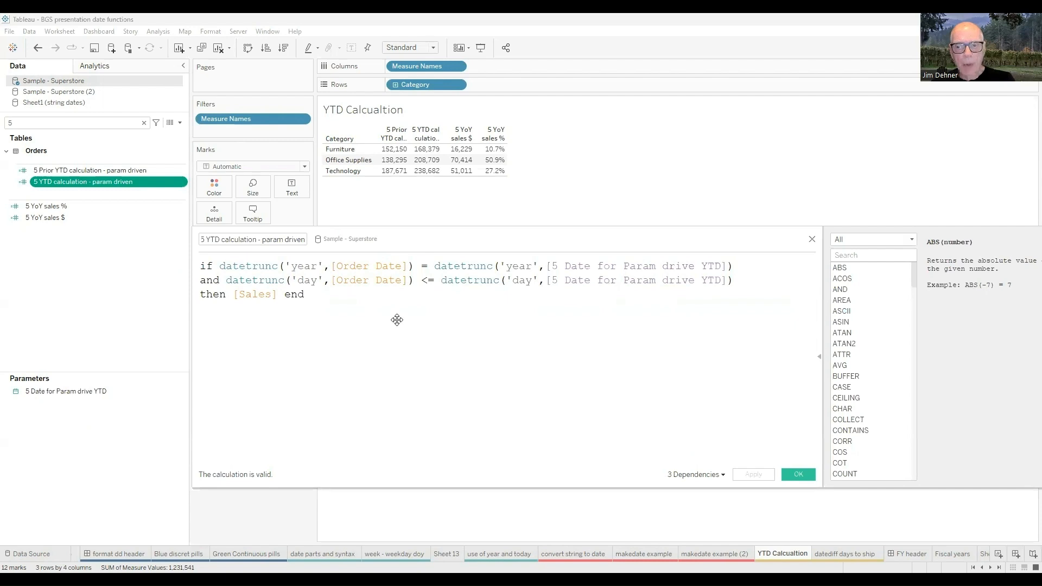
left_click_drag(397, 319, 522, 358)
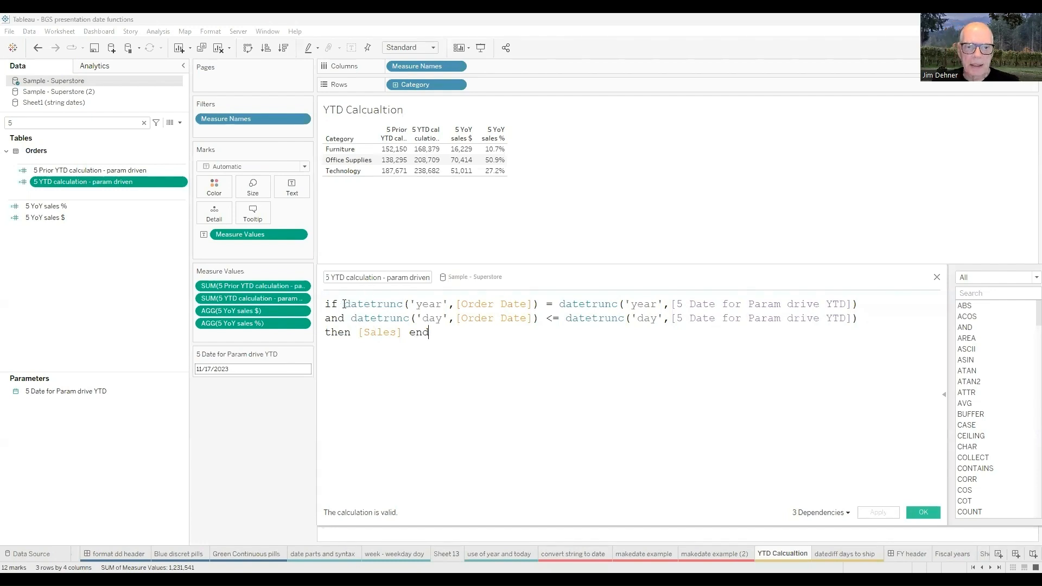
- Examine the year and day DATETRUNC conditions on Order Date in the YTD formula, and close the calculation
left_click_drag(347, 304, 538, 305)
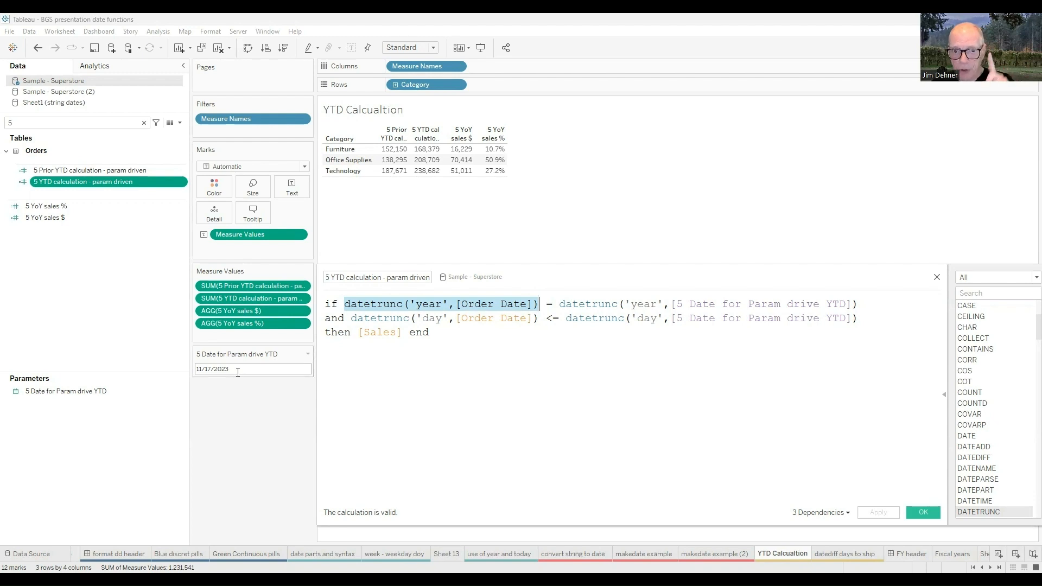
left_click(351, 320)
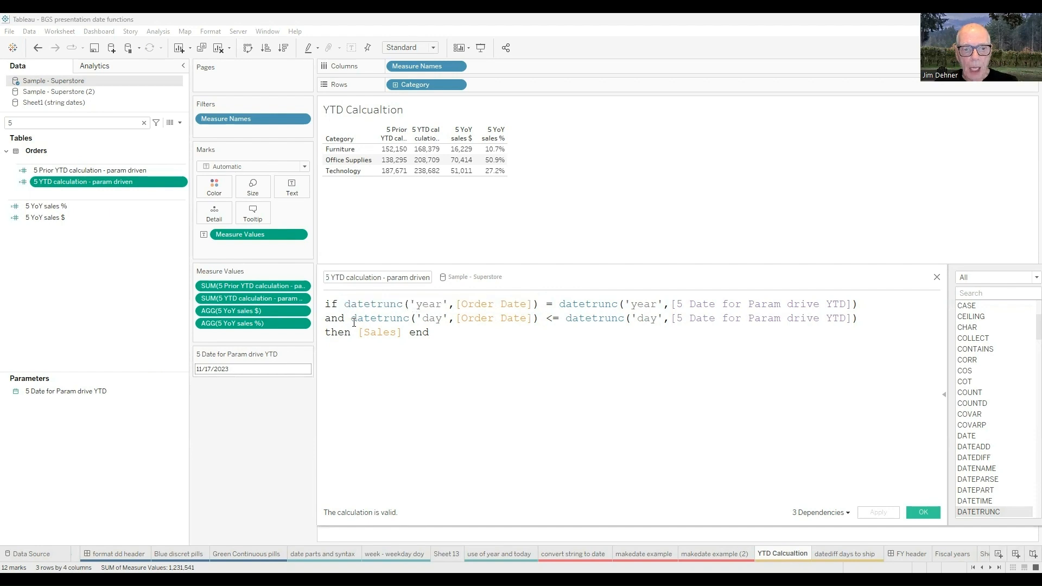
left_click_drag(354, 322, 537, 324)
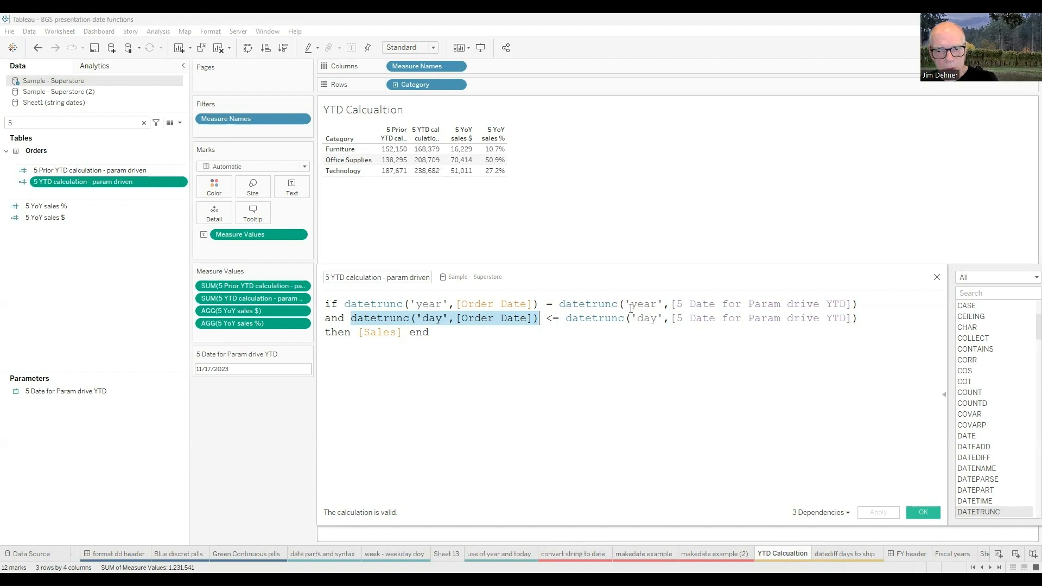
left_click(925, 512)
- Open the 5 Prior YTD calculation - param driven formula, examine its DATETRUNC and DATEADD 'year', -1 expressions, and close it
right_click(66, 171)
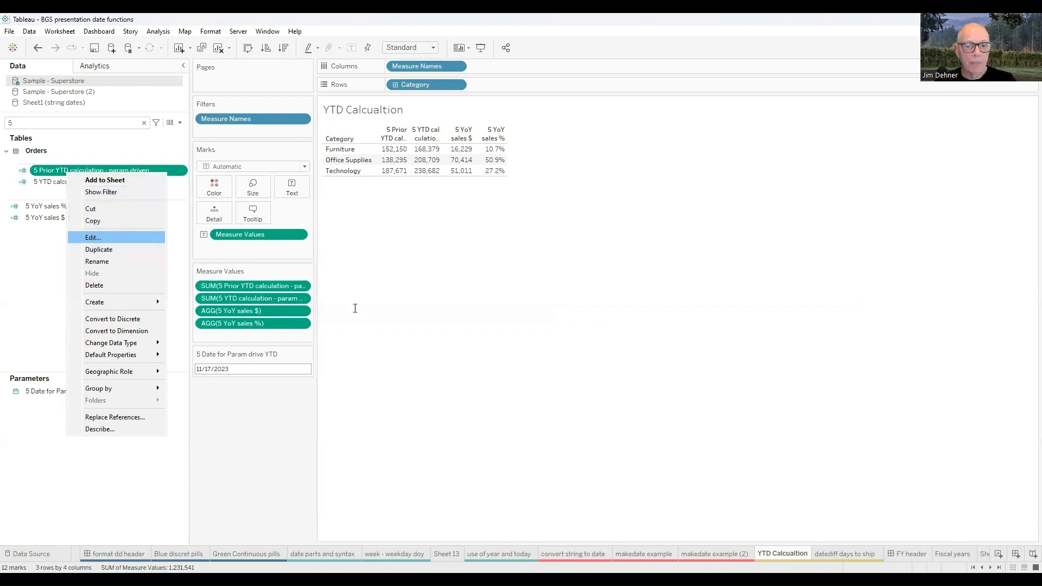
key("Return")
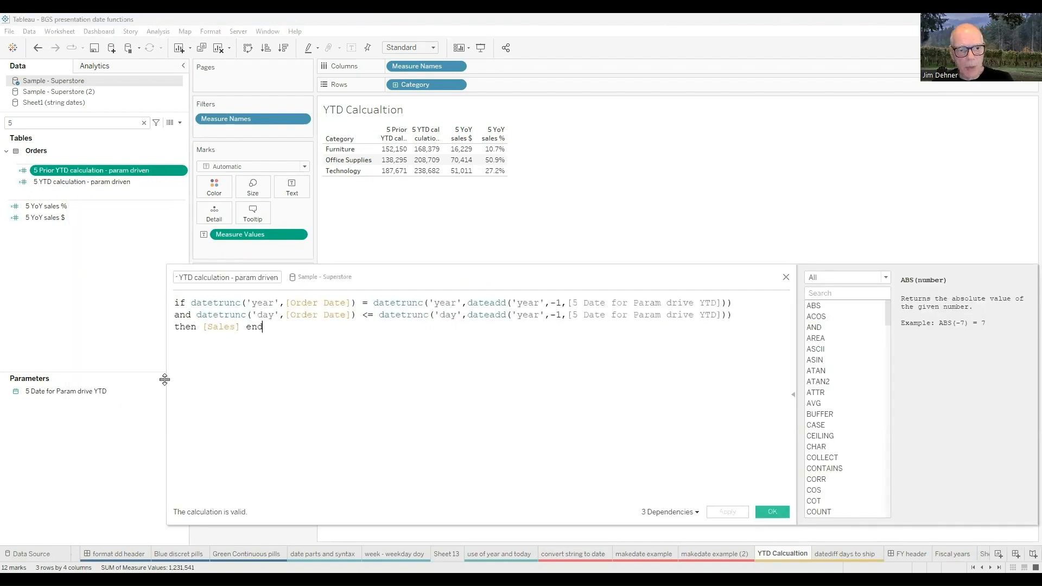
left_click_drag(167, 376, 75, 367)
left_click_drag(99, 303, 262, 302)
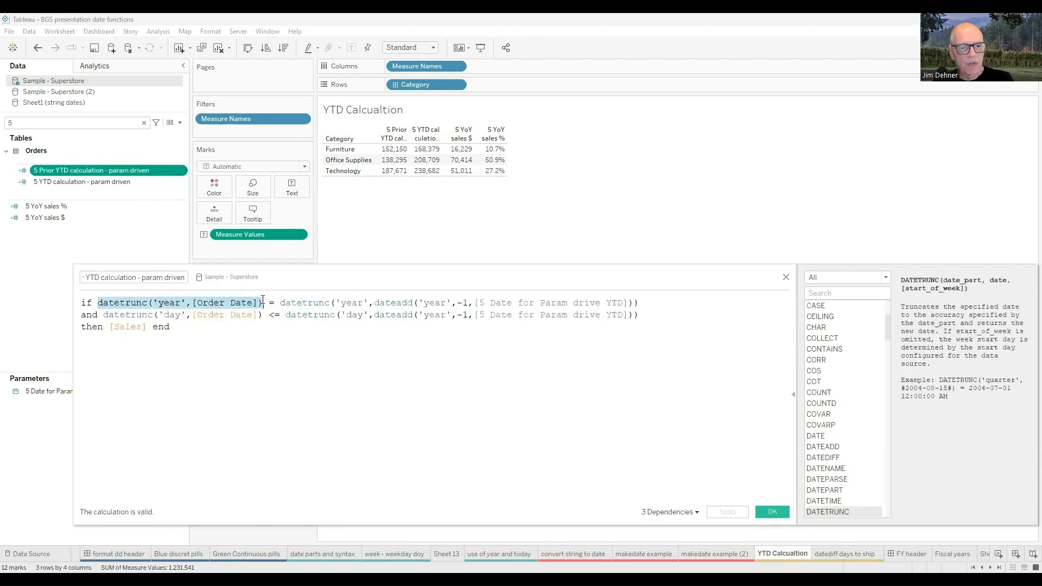
left_click(375, 303)
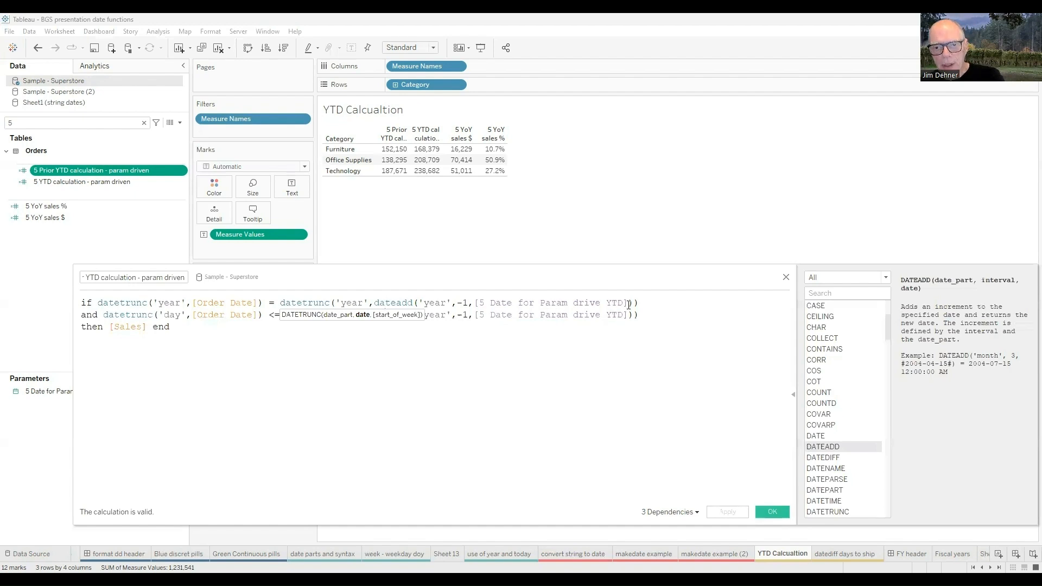
left_click(536, 382)
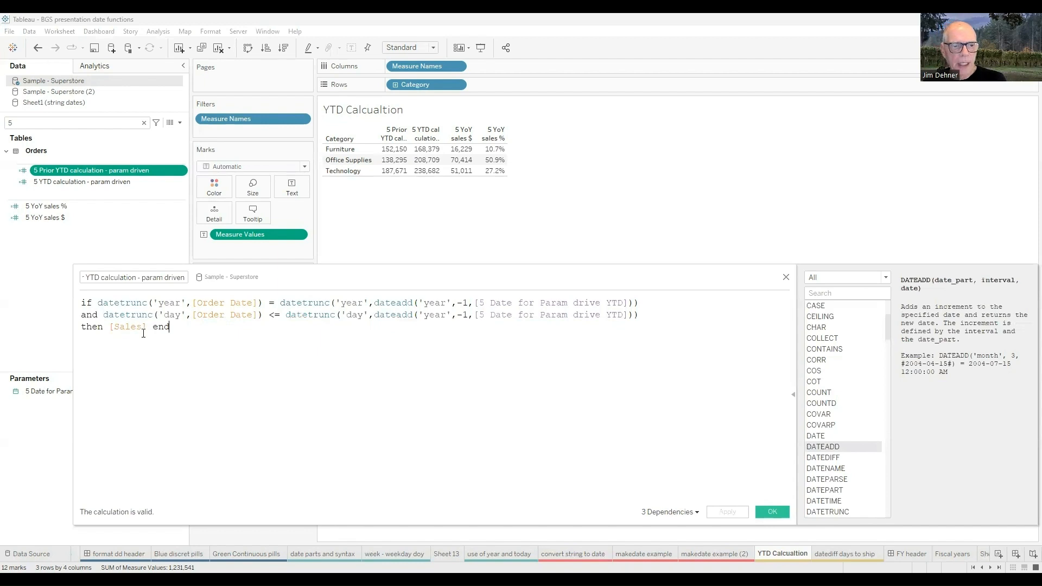
left_click(767, 514)
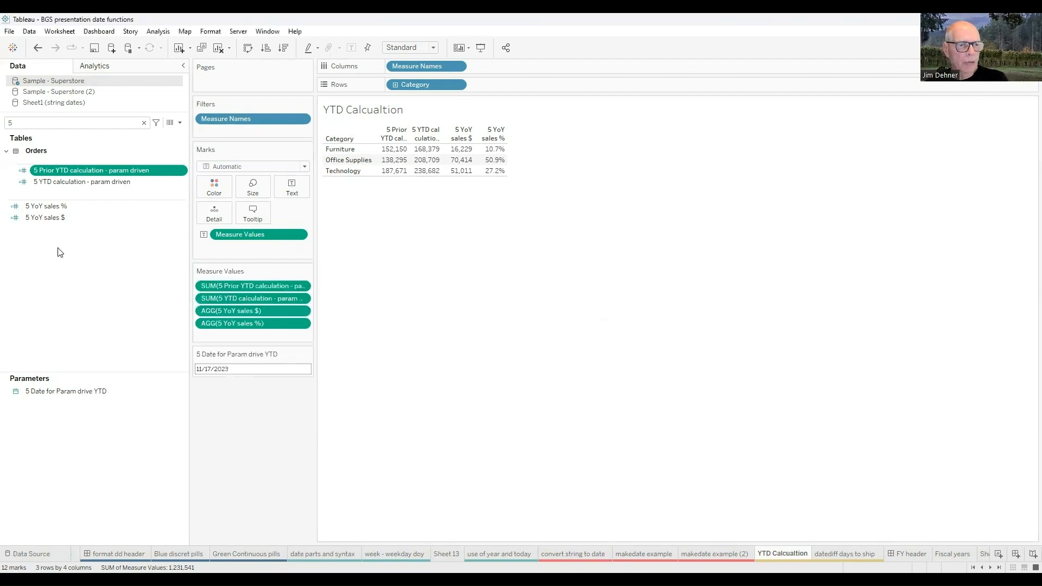
- Open the 5 YoY sales $ and 5 YoY sales % calculations in turn, examine their enlarged formulas, and close the editor
right_click(57, 221)
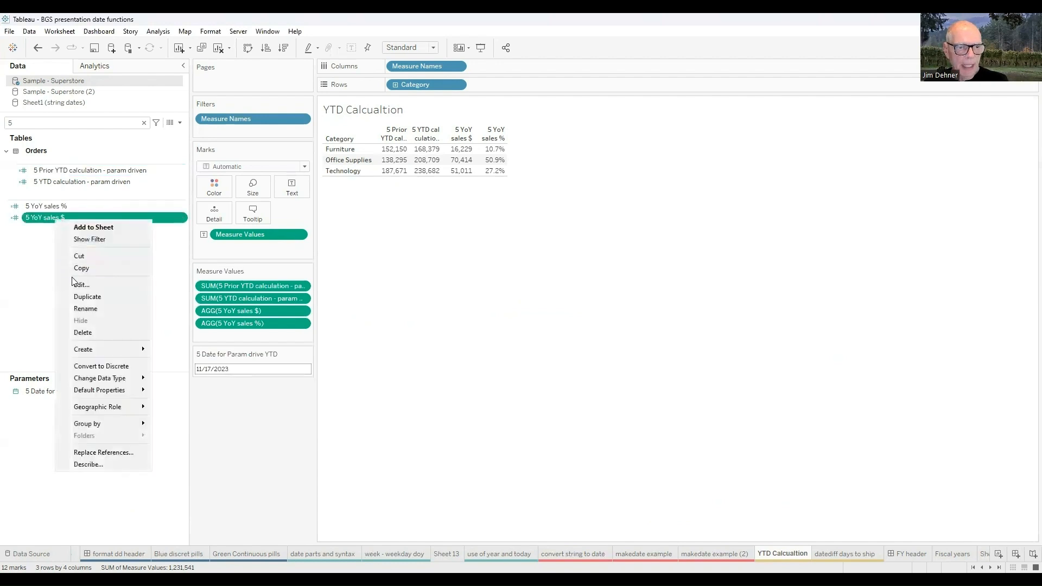
left_click(77, 286)
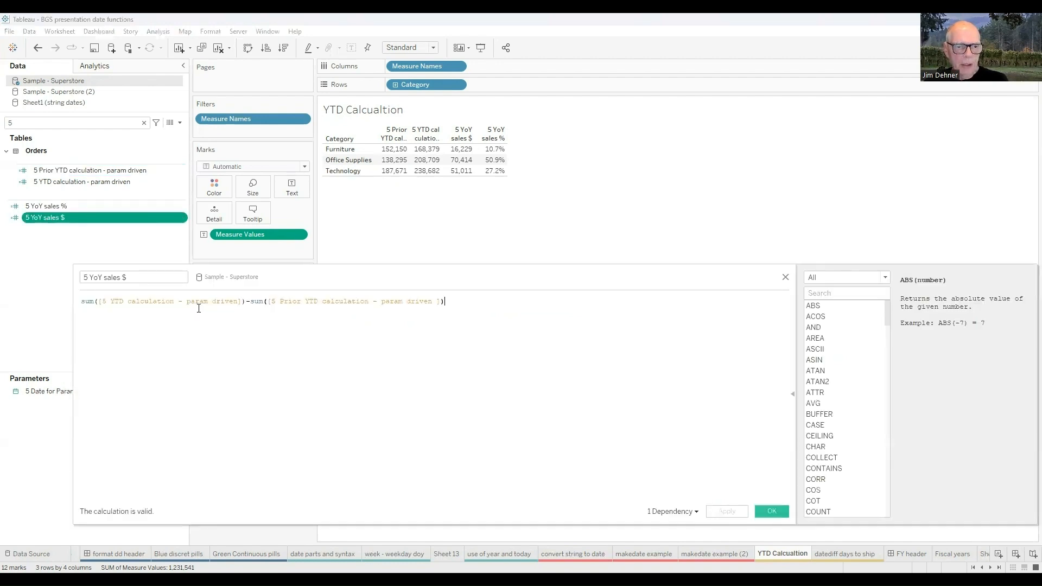
right_click(44, 208)
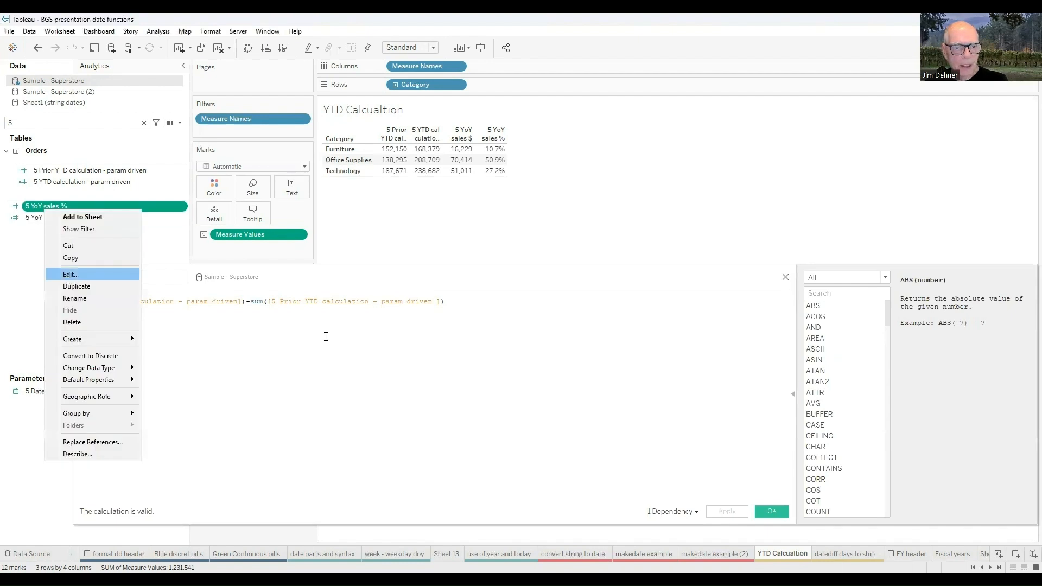
left_click(71, 275)
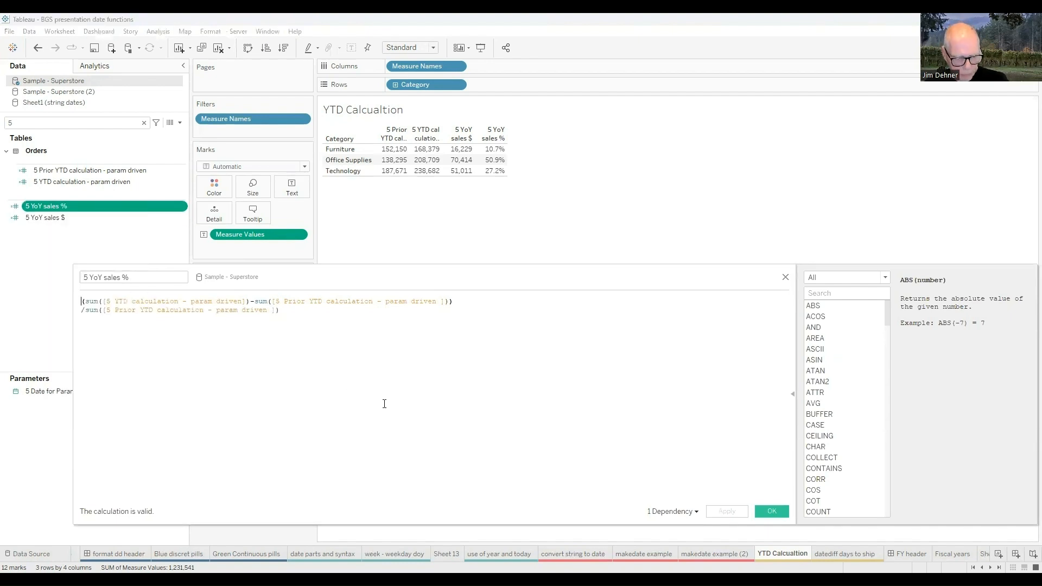
scroll(401, 405, "up", 2)
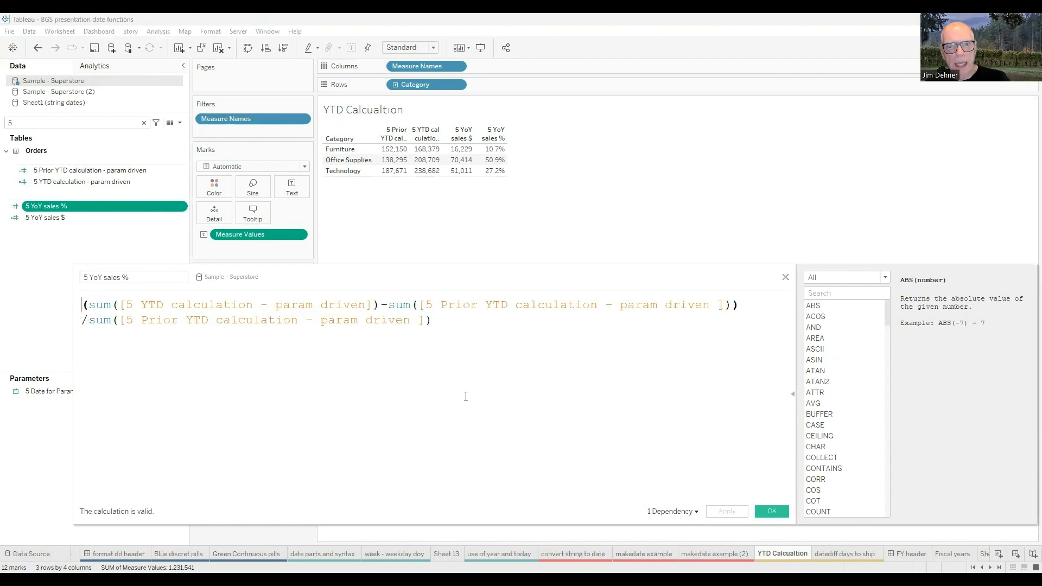
left_click(785, 278)
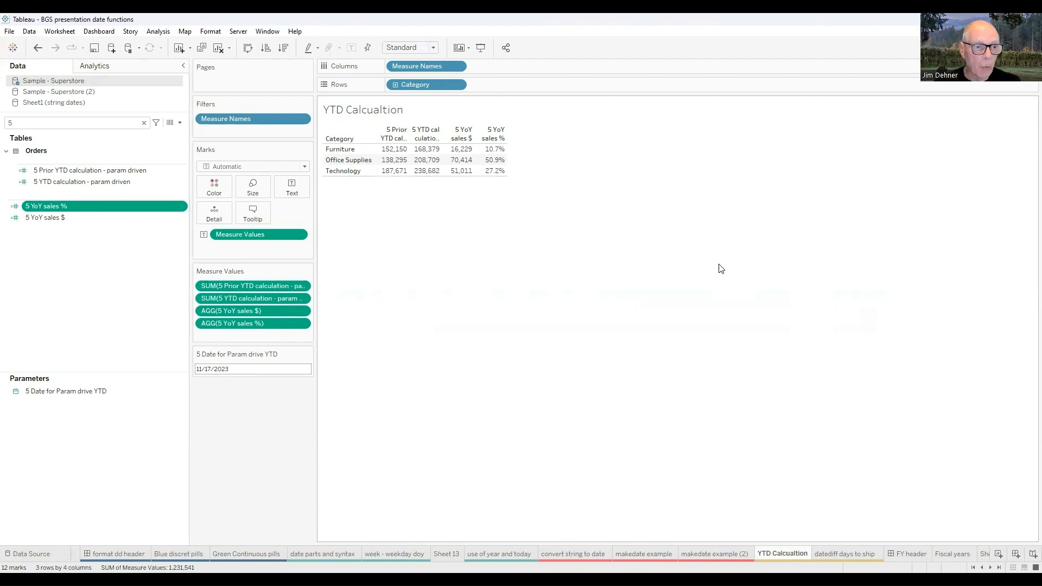
- Reopen the 5 YTD calculation - param driven formula, review its DATETRUNC year and day conditions, and close it
left_click(60, 181, "ctrl")
right_click(61, 182)
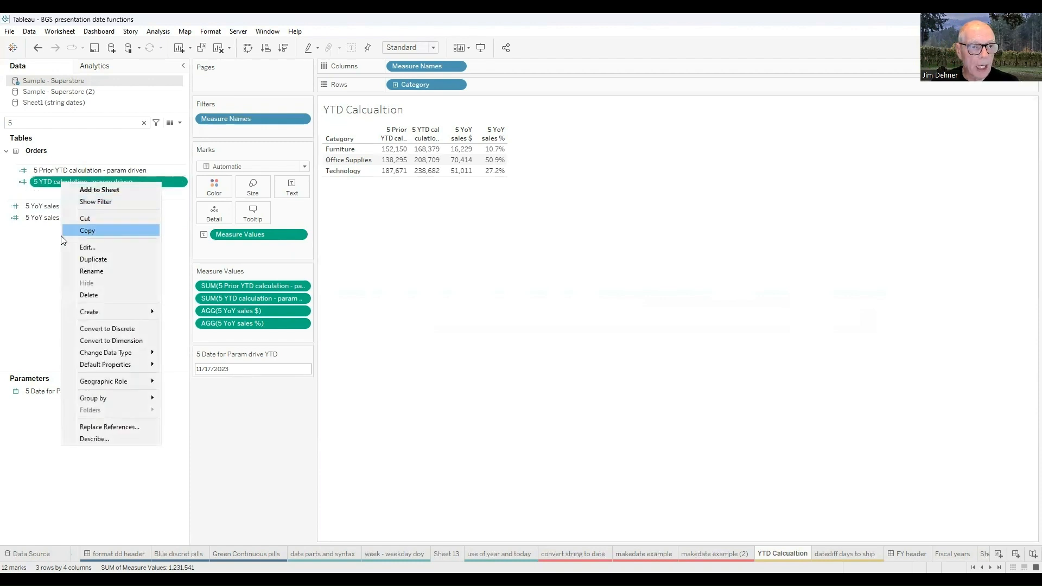
left_click(92, 246)
scroll(474, 381, "up", 3)
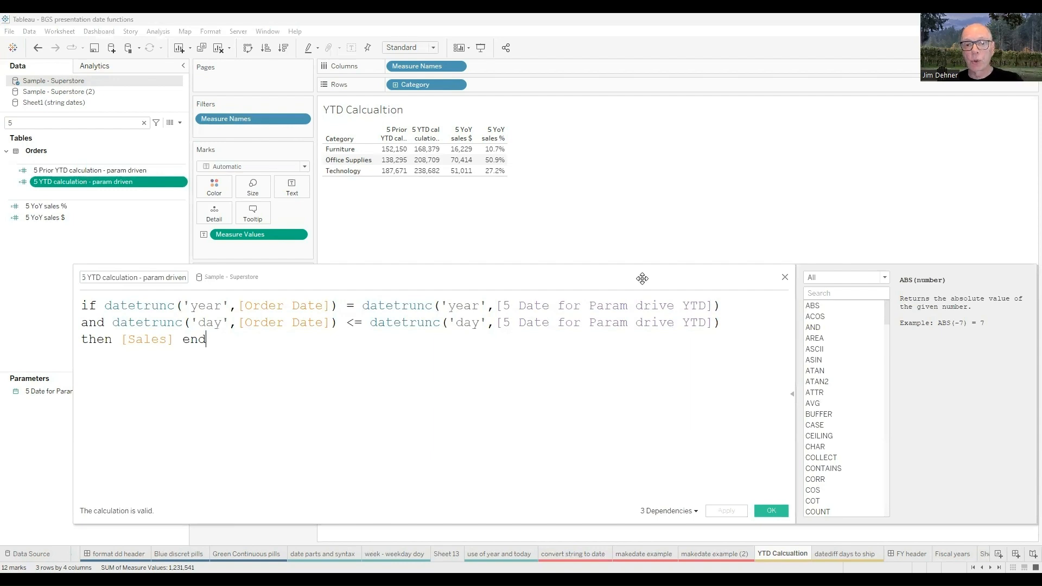
left_click(784, 277)
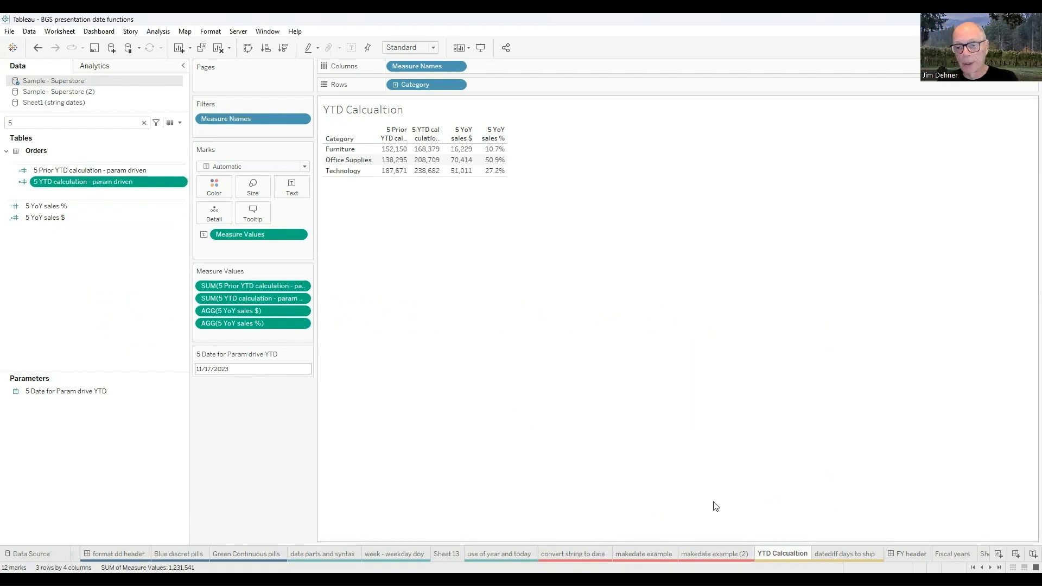
- Switch to the datediff days to ship worksheet and search the data fields for 4
left_click(836, 553)
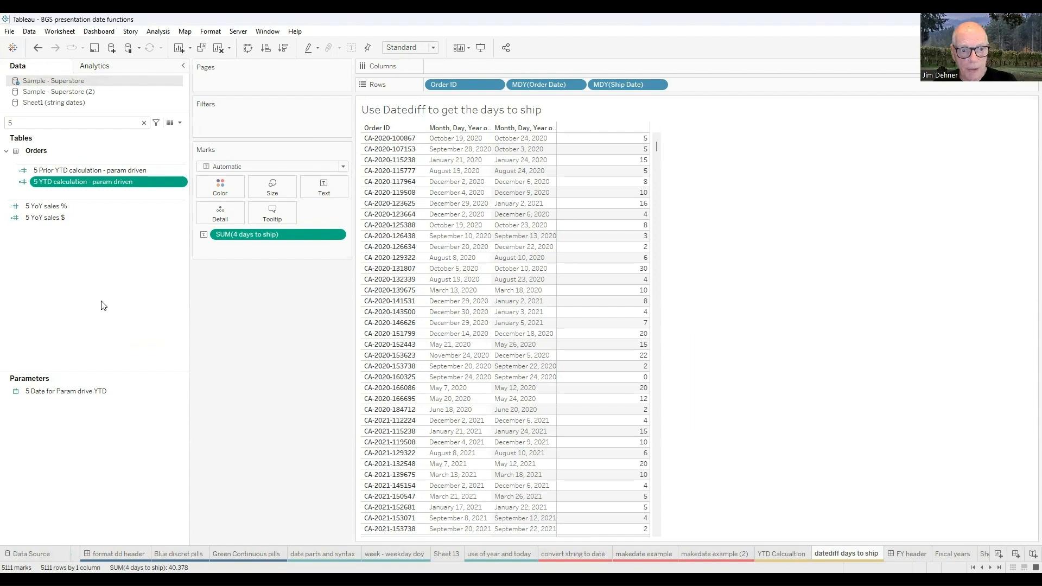
left_click(23, 124)
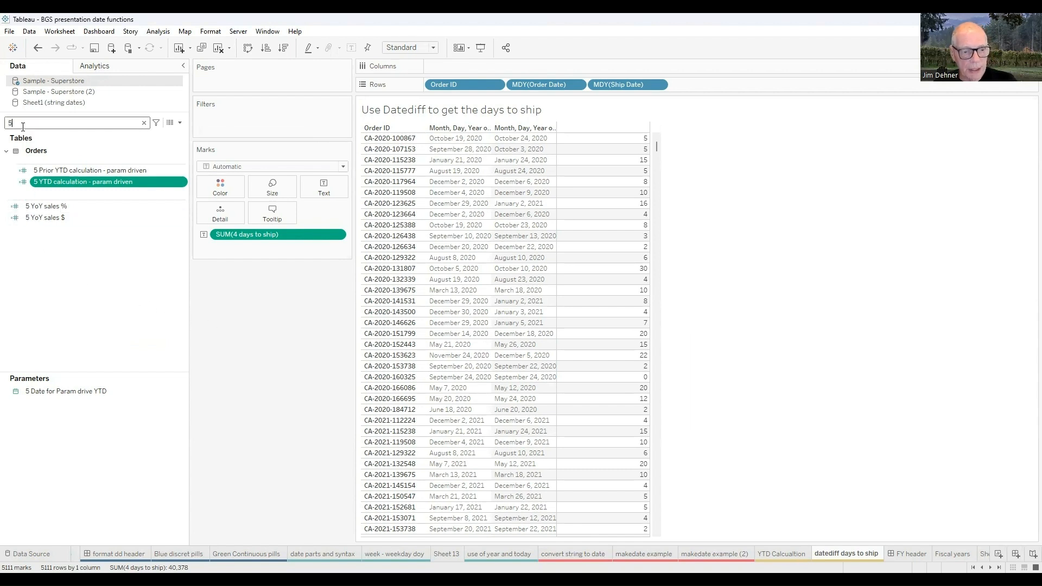
key("BackSpace")
type("4")
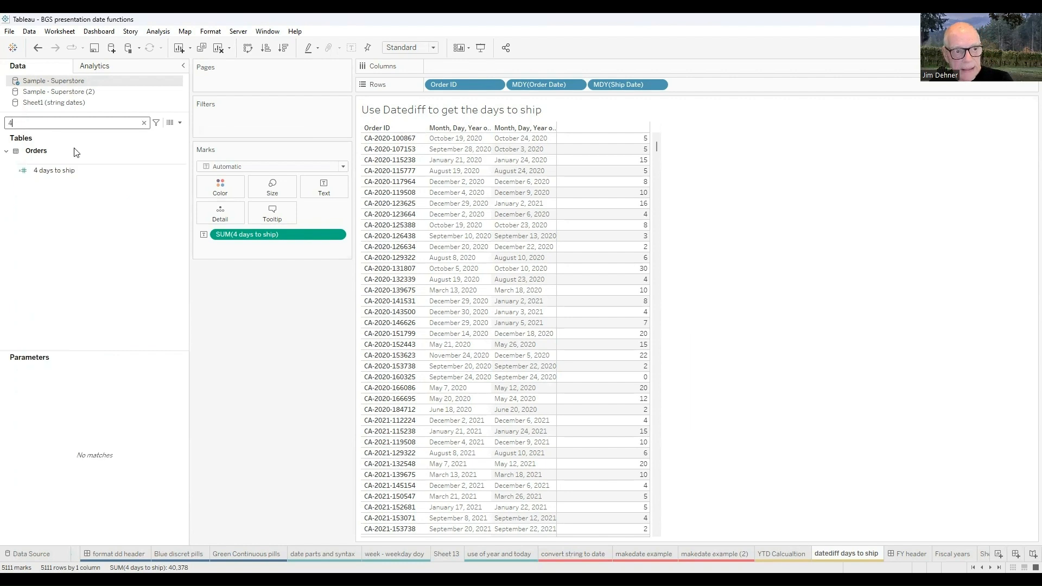
- Open the 4 days to ship calculation for editing and enlarge its formula text
left_click(60, 171)
right_click(60, 171)
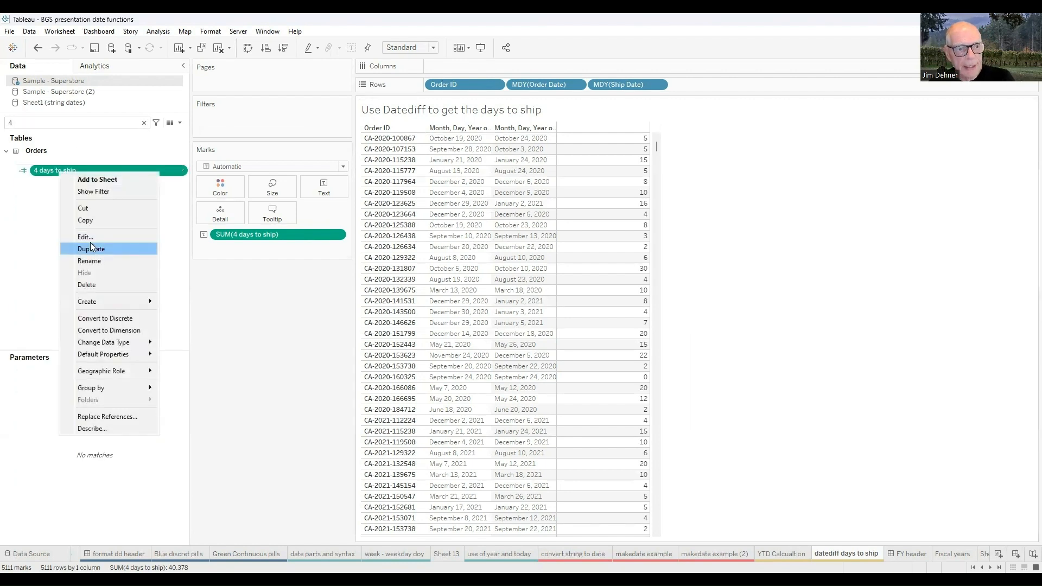
left_click(87, 237)
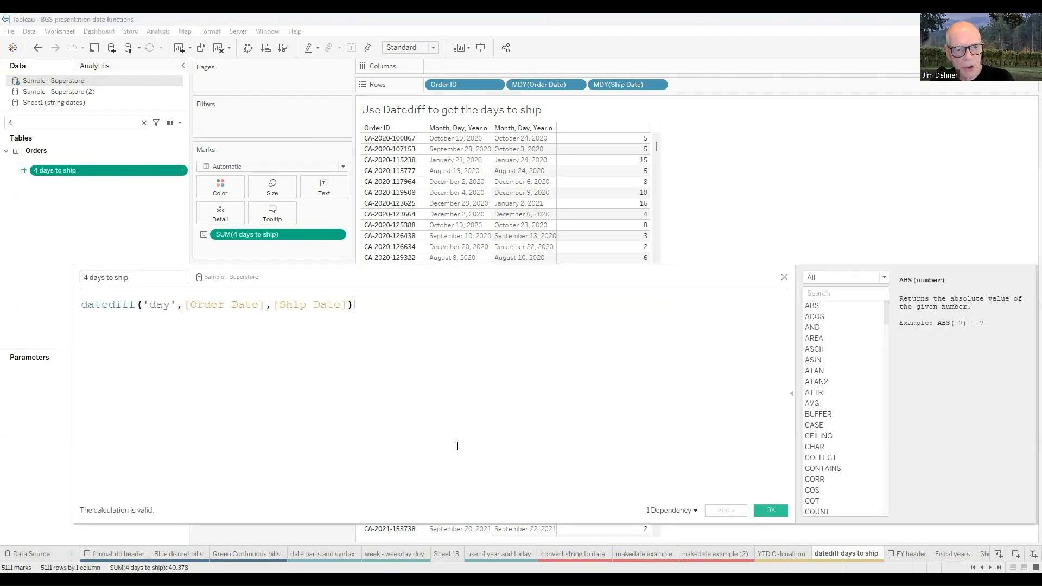
scroll(460, 451, "up", 1, "ctrl")
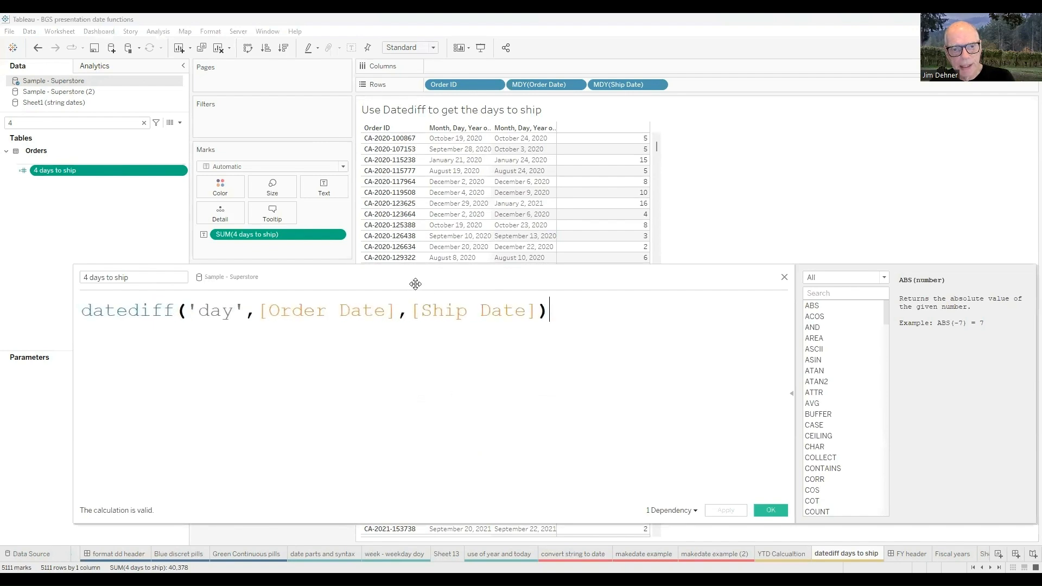
- Examine the DATEDIFF function's description from within the 4 days to ship formula, narrowing and repositioning the editor so formula and description are readable
left_click_drag(501, 287, 591, 284)
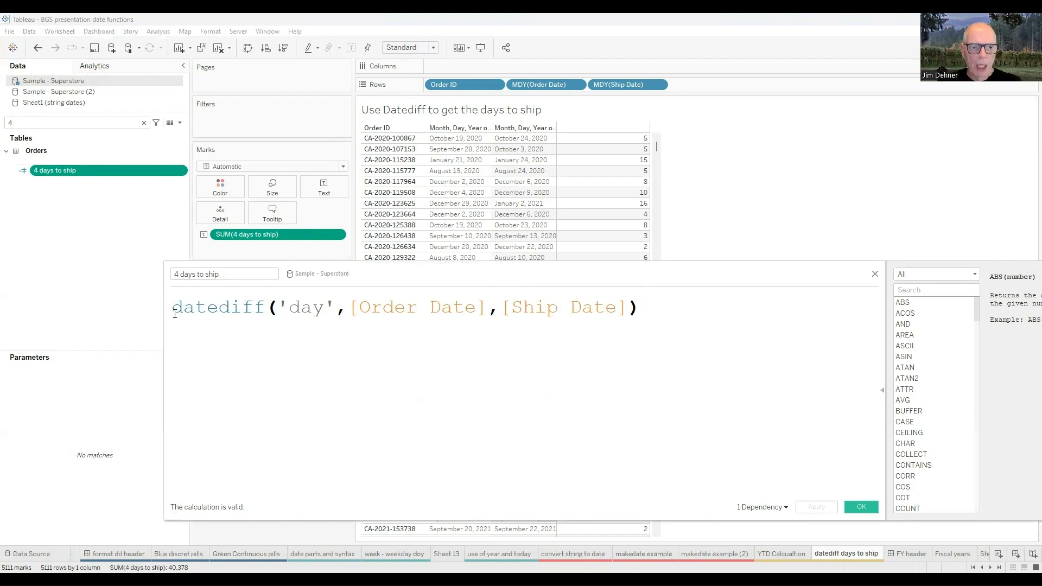
left_click(215, 310)
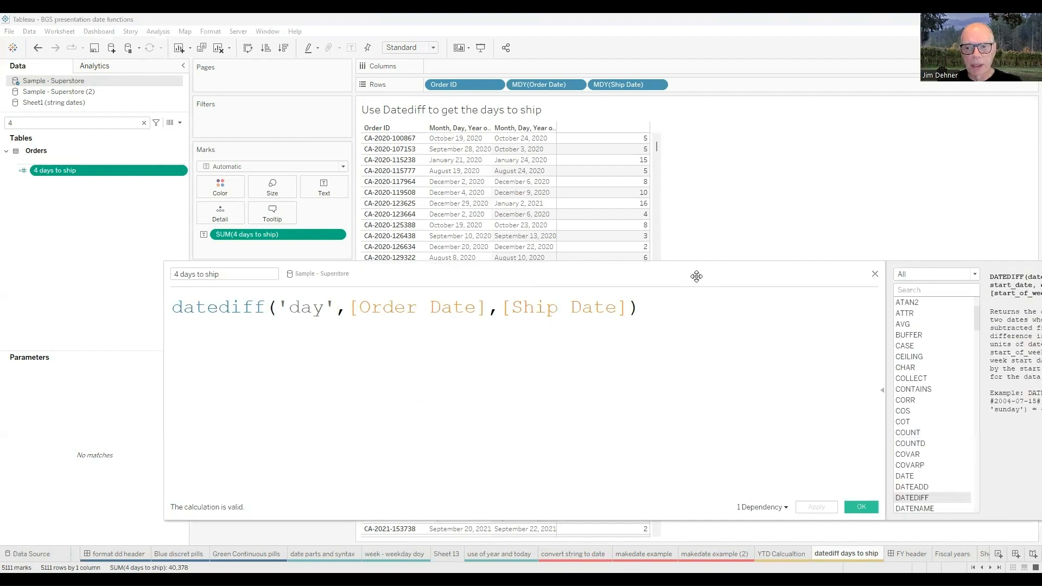
left_click_drag(696, 276, 585, 242)
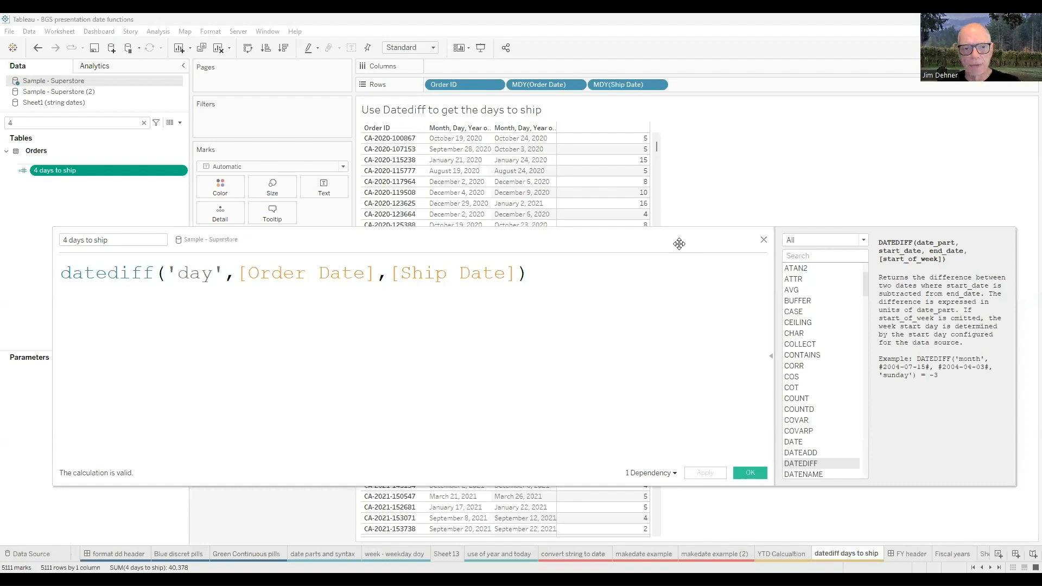
left_click_drag(679, 243, 776, 272)
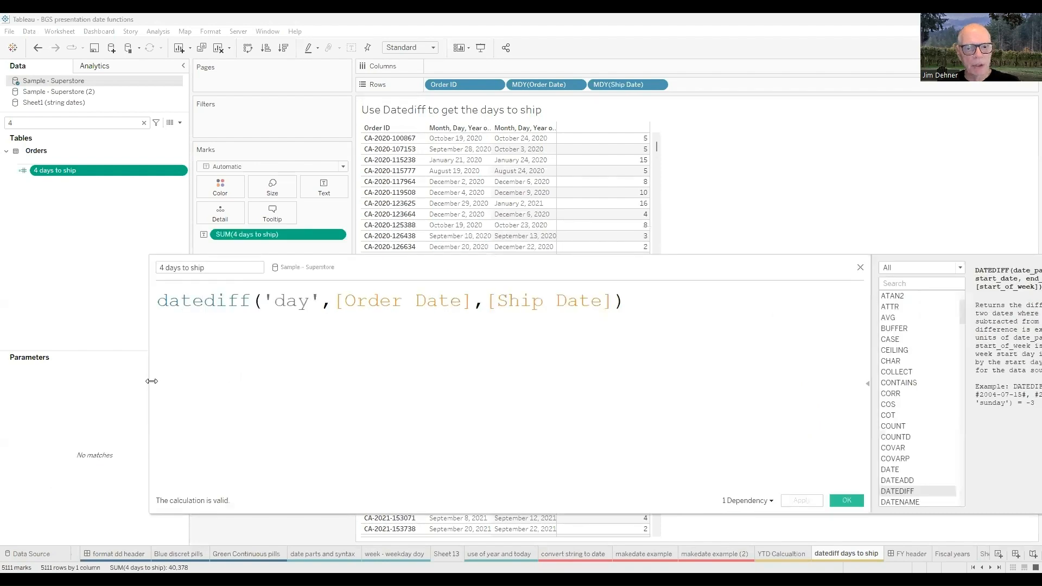
left_click_drag(151, 381, 279, 387)
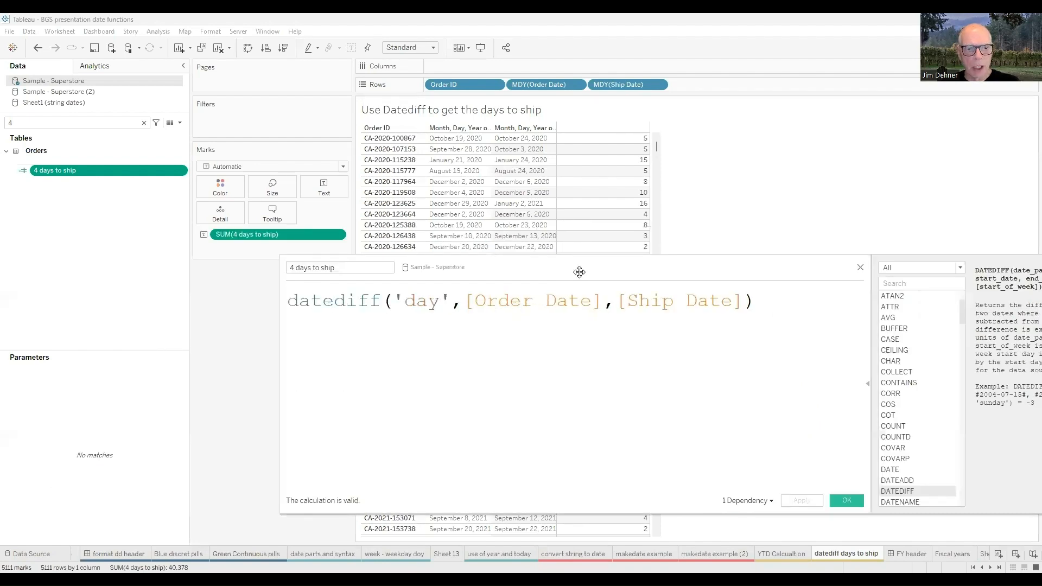
left_click_drag(580, 272, 491, 270)
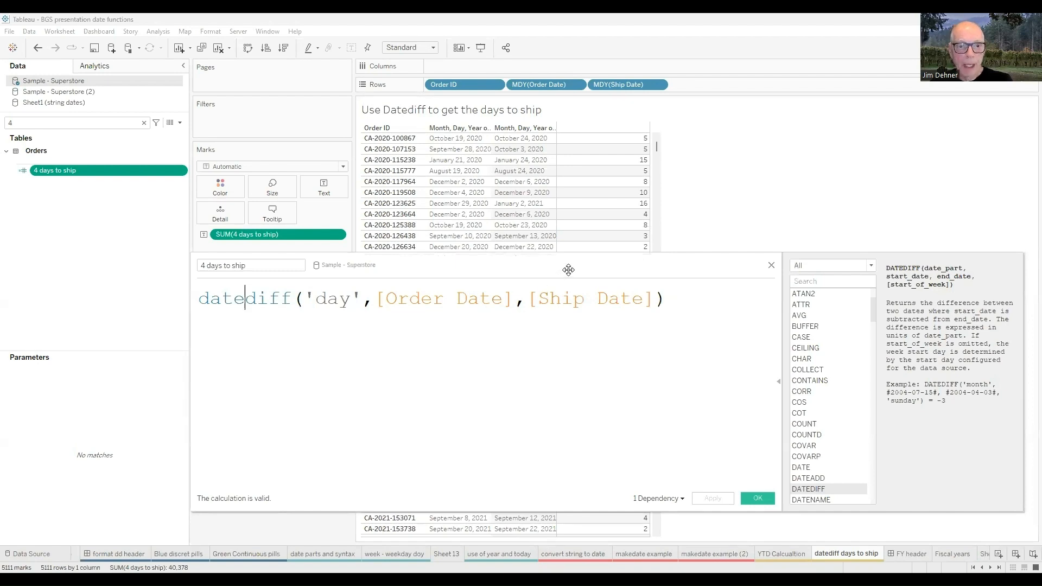
left_click_drag(569, 270, 536, 156)
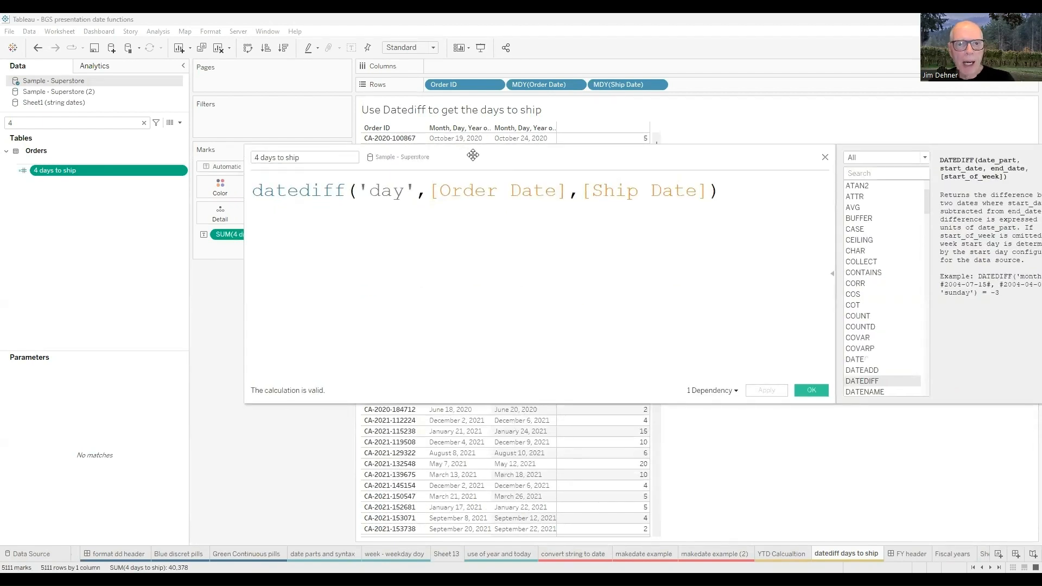
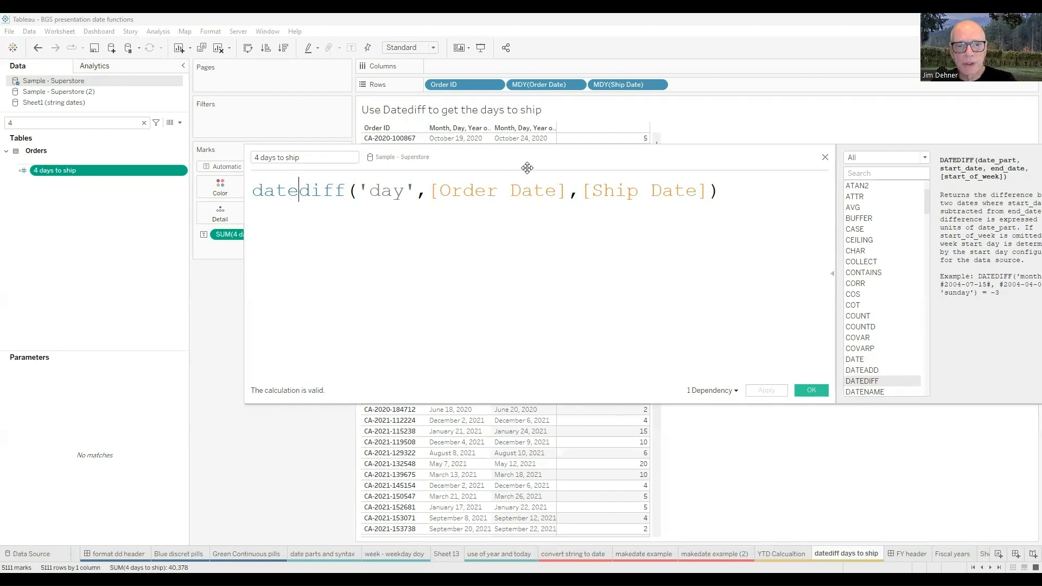
- Keep only the third order listed in the days-to-ship table, moving the calculation editor clear of the table
left_click_drag(527, 167, 612, 192)
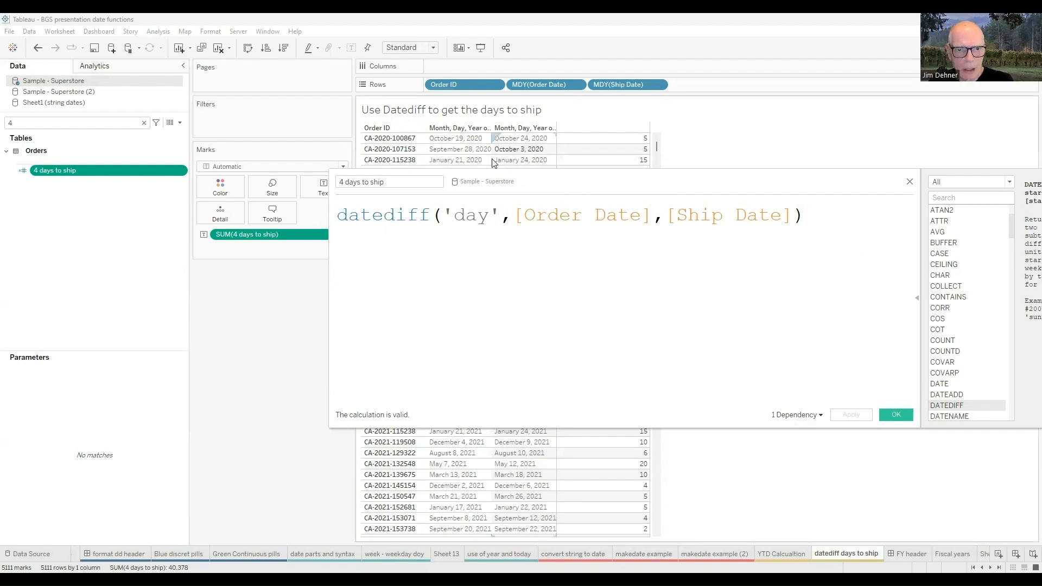
left_click(404, 162)
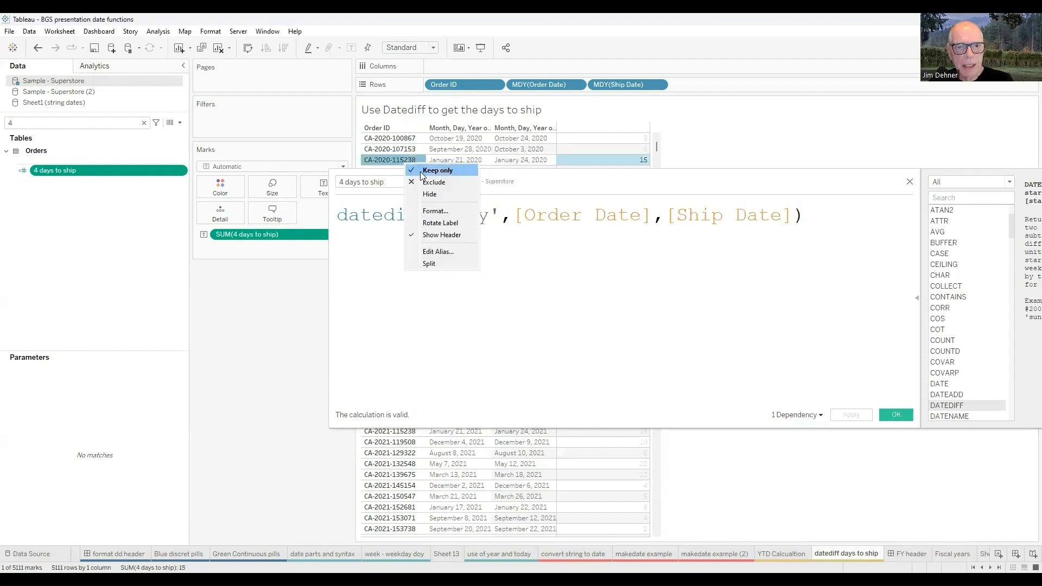
left_click(422, 170)
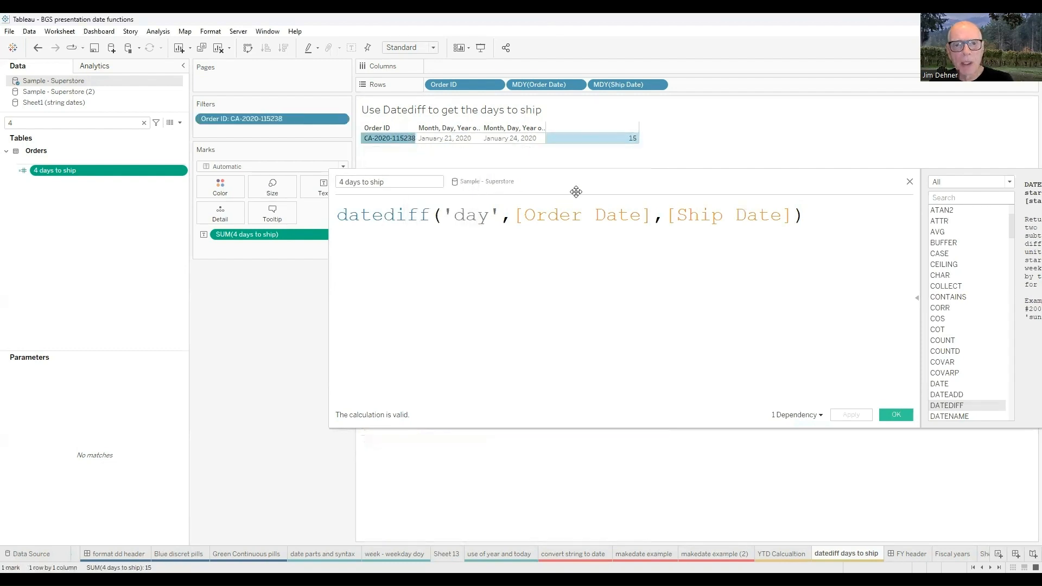
left_click_drag(575, 192, 585, 274)
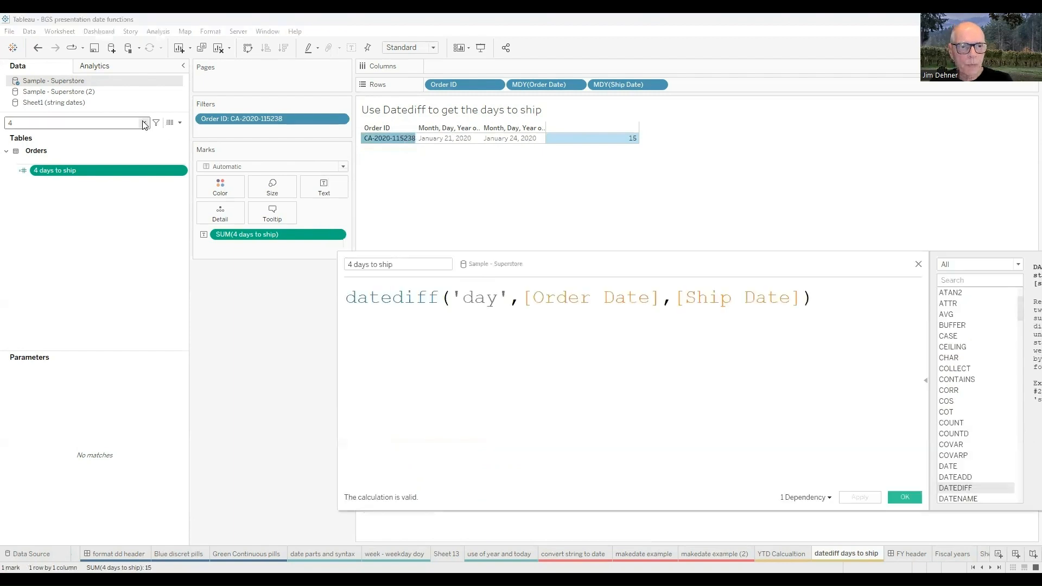
- Clear the field search, expand the Product hierarchy, and add Category and Product Name to Rows after Ship Date
left_click(144, 123)
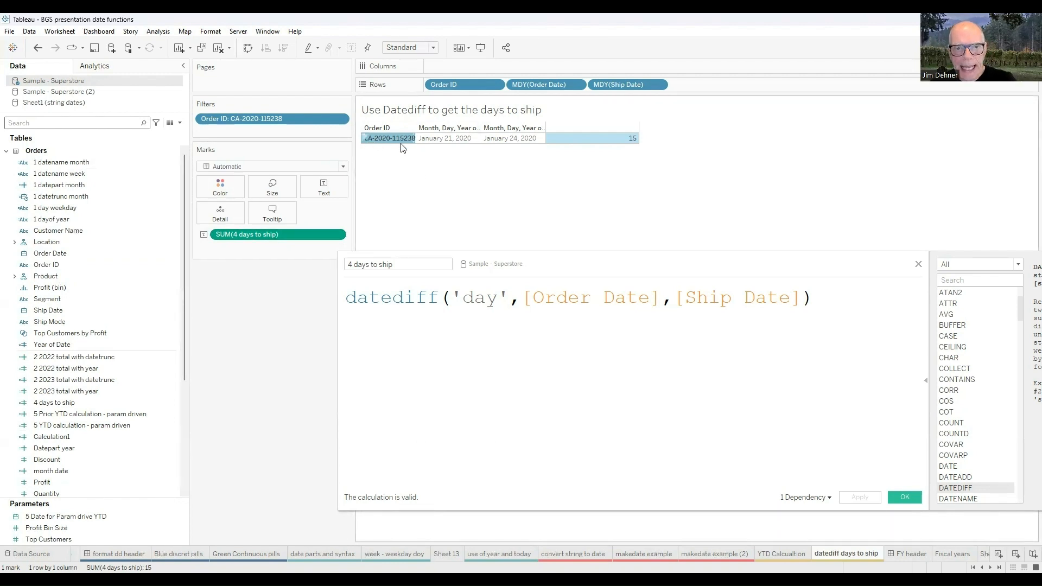
left_click(14, 276)
left_click_drag(90, 287, 101, 288)
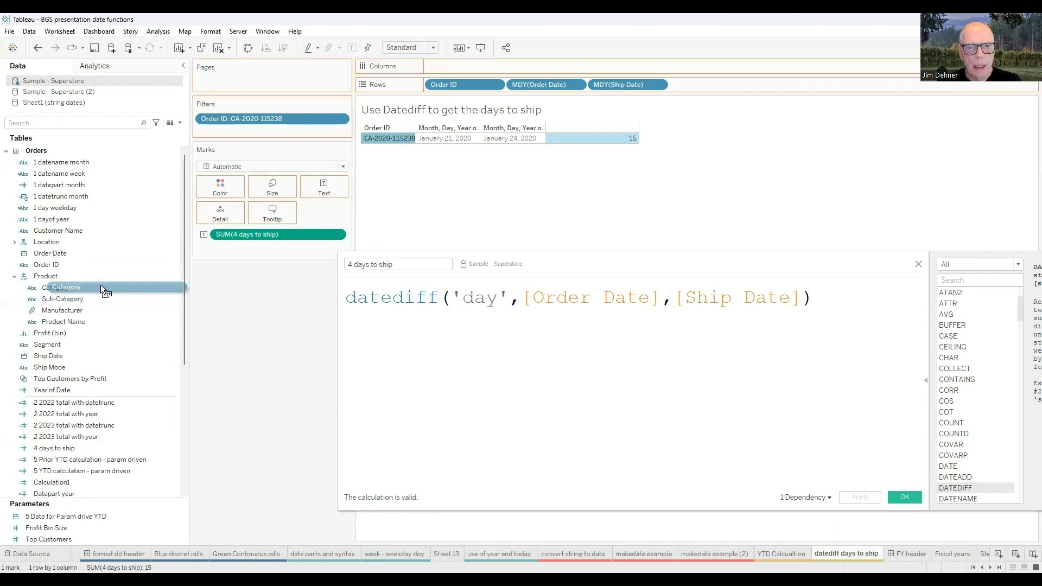
left_click_drag(697, 90, 699, 90)
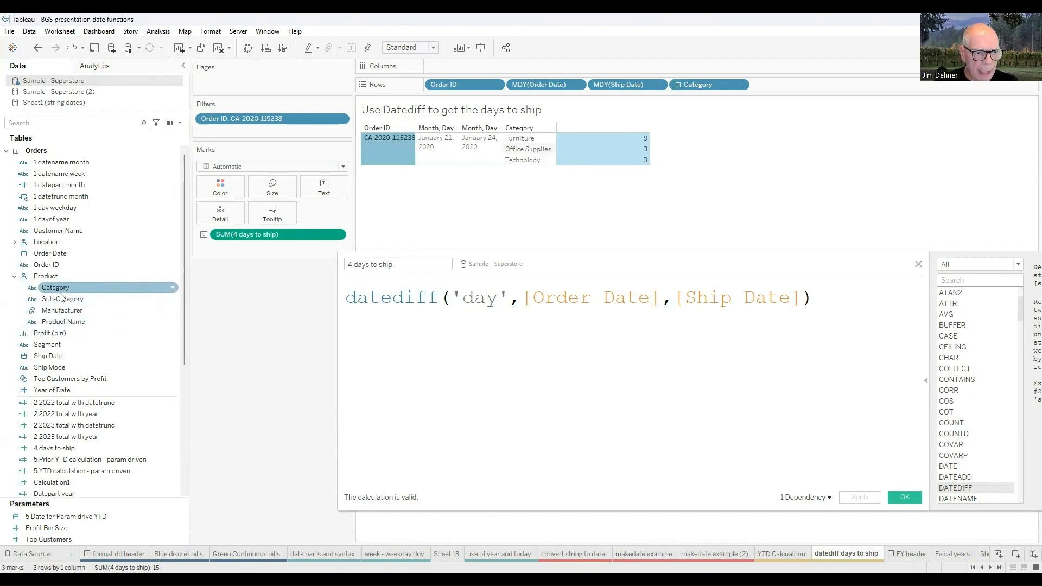
left_click(72, 325)
left_click_drag(74, 327, 780, 85)
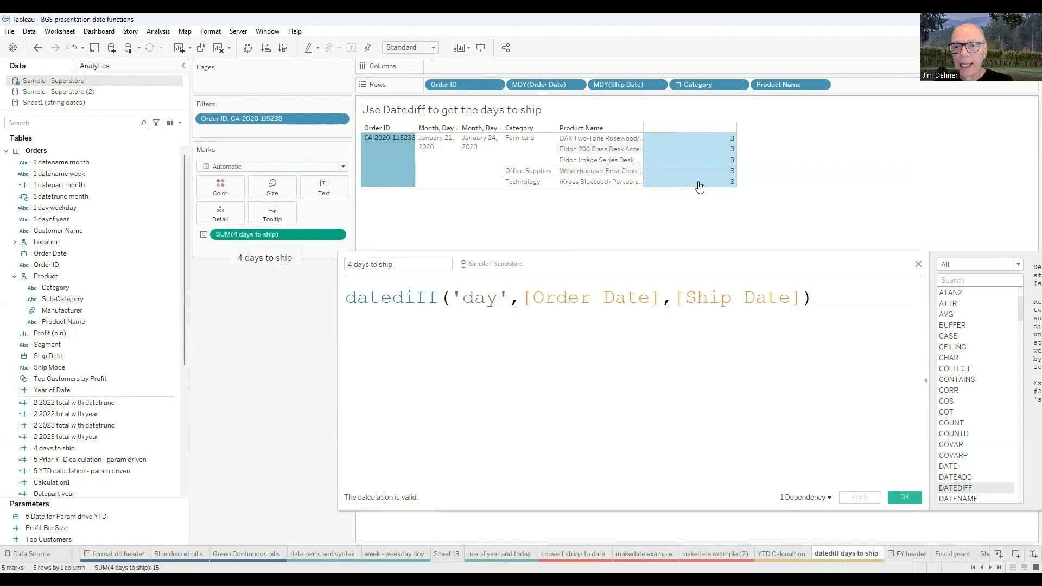
- Remove Product Name and Category from Rows
left_click(790, 85)
left_click_drag(790, 86, 795, 134)
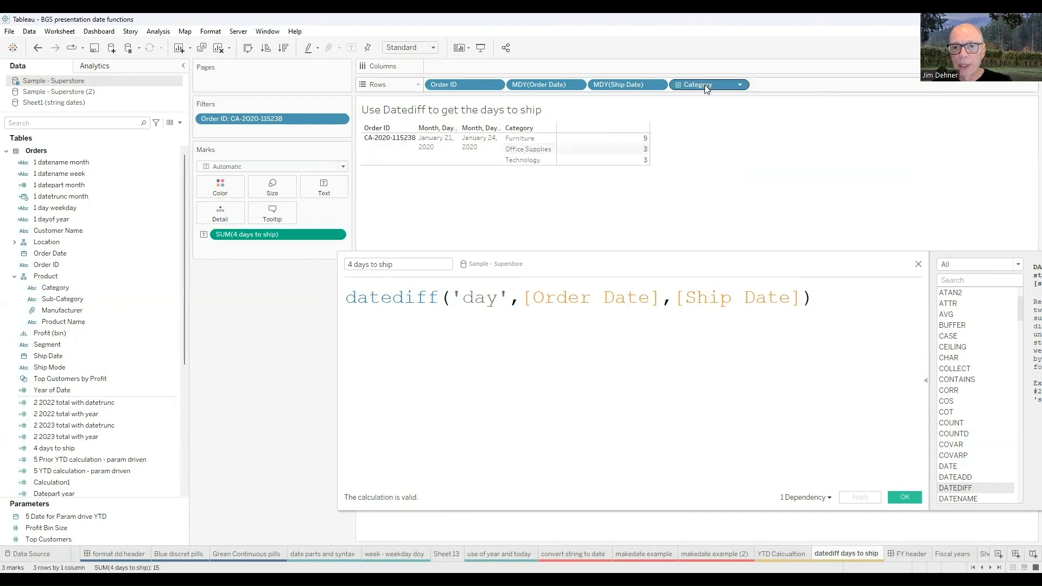
left_click_drag(704, 85, 812, 190)
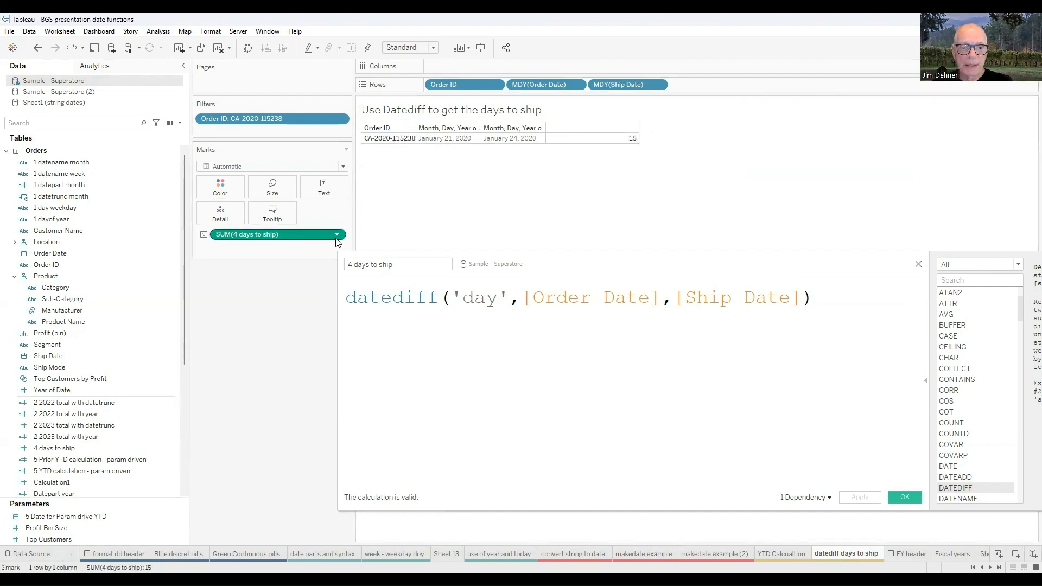
- Change the 4 days to ship measure's aggregation from sum to average and close its calculation editor
right_click(217, 237)
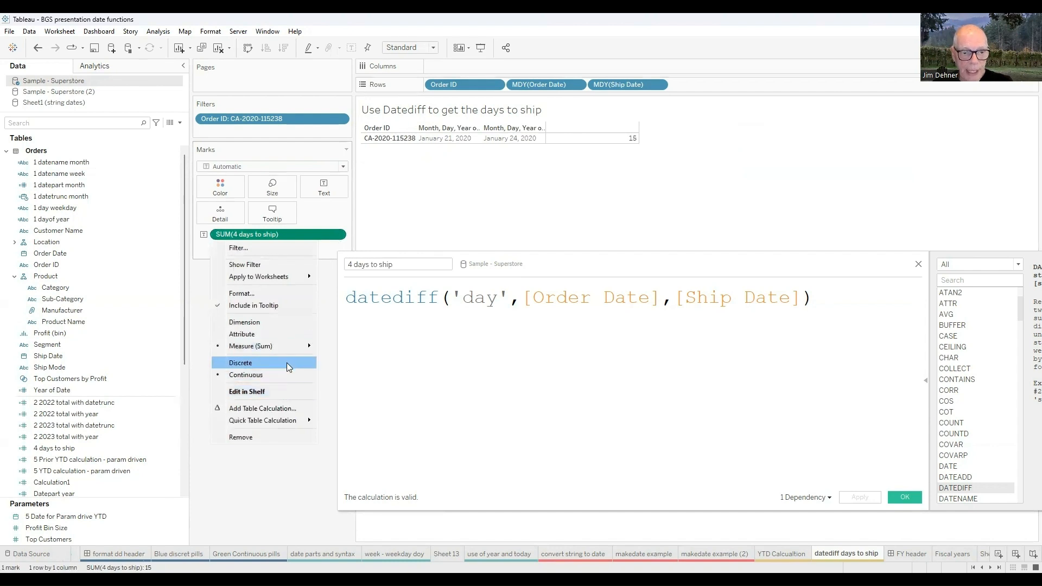
mouse_move(290, 351)
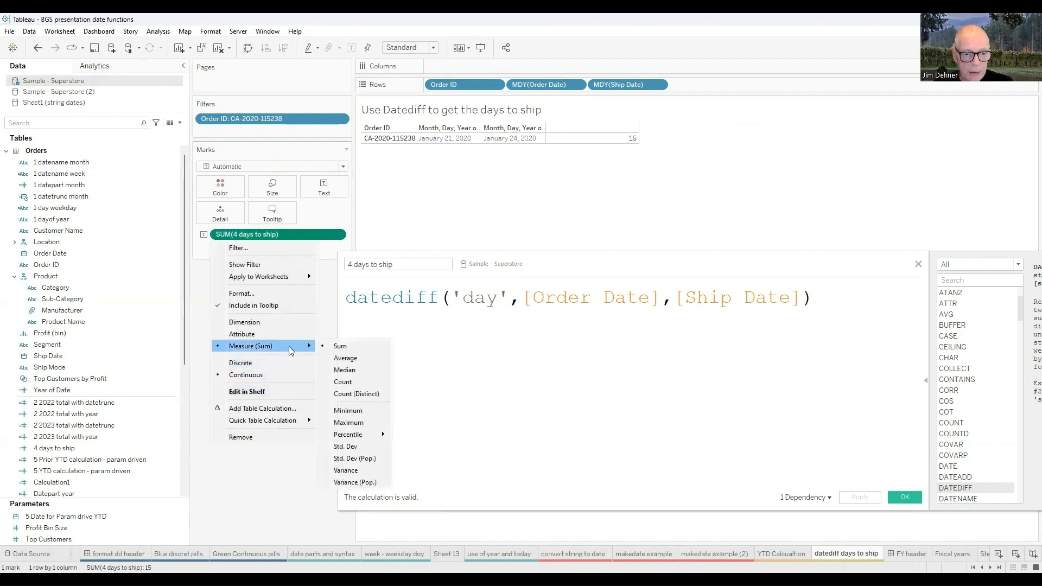
left_click(348, 359)
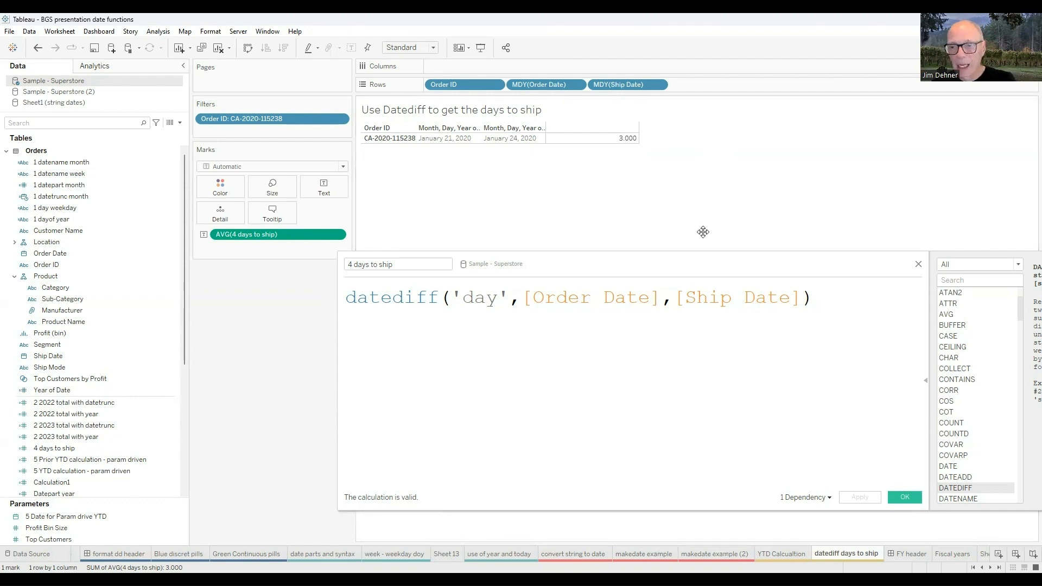
left_click_drag(702, 232, 705, 231)
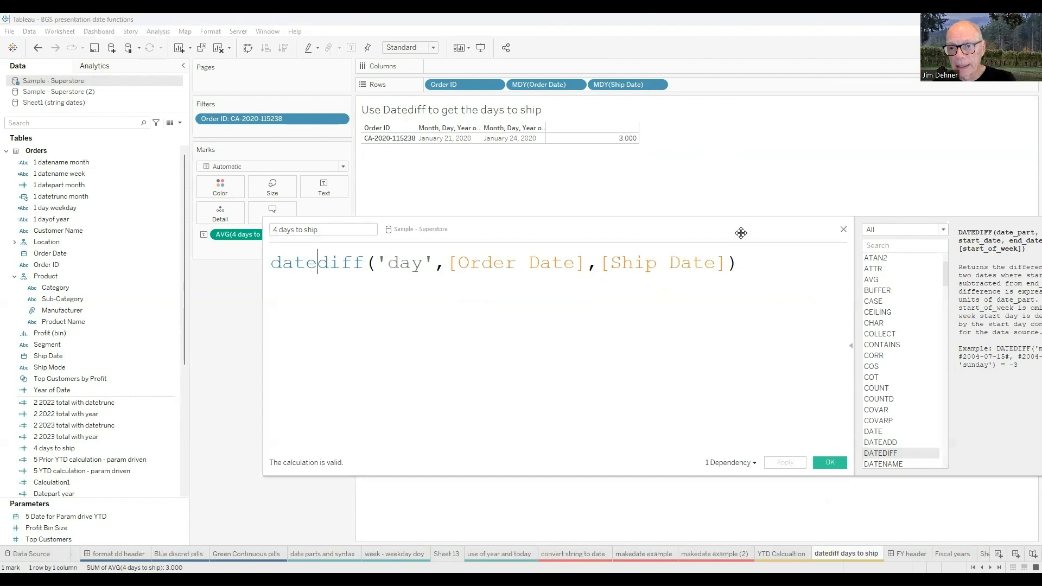
left_click(844, 231)
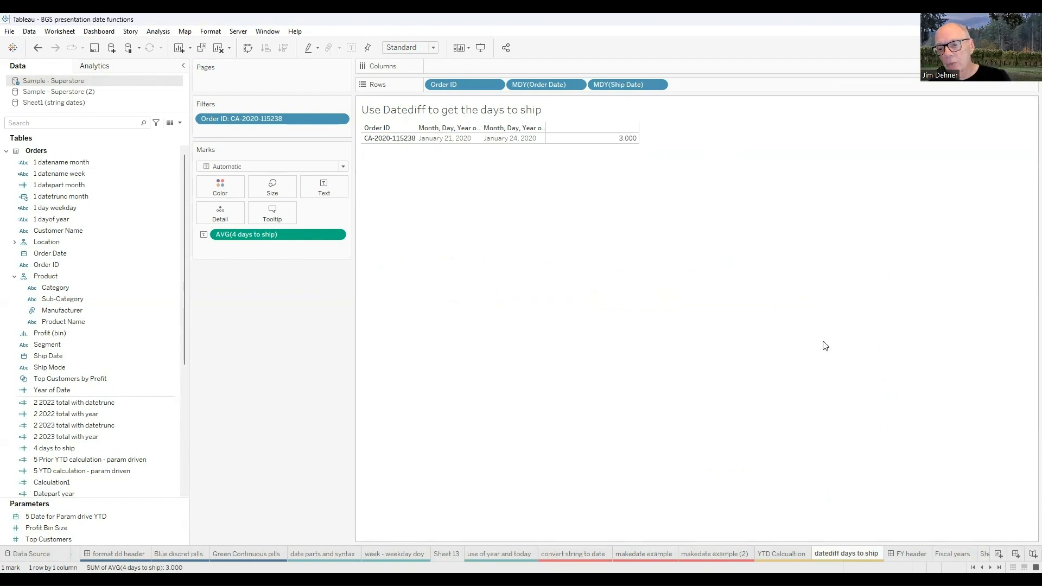
- Pass the Fiscal Dates header, open the Fiscal years sheet, and remove the fiscal year field from Rows
left_click(907, 554)
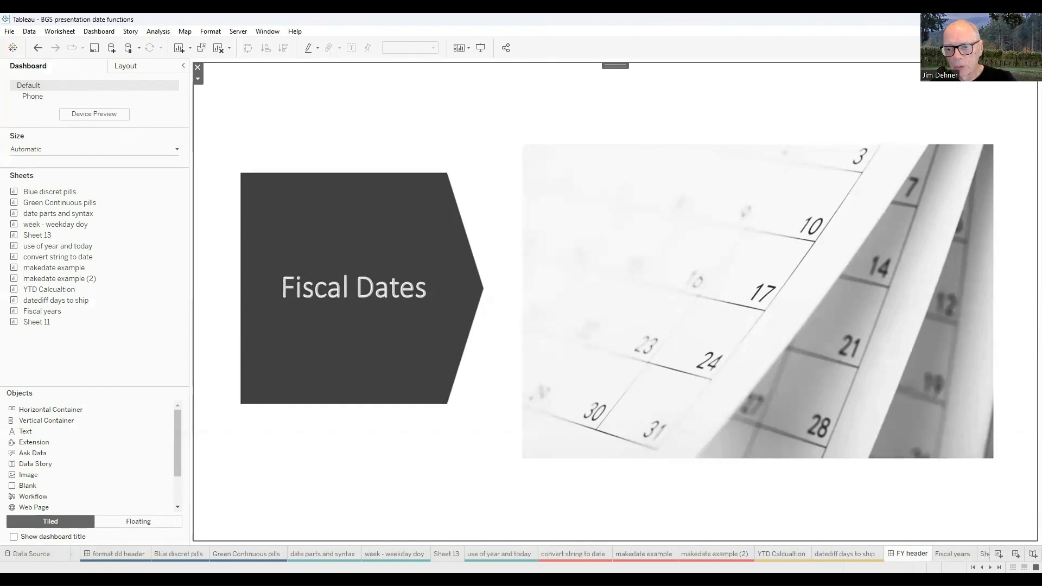
left_click(949, 552)
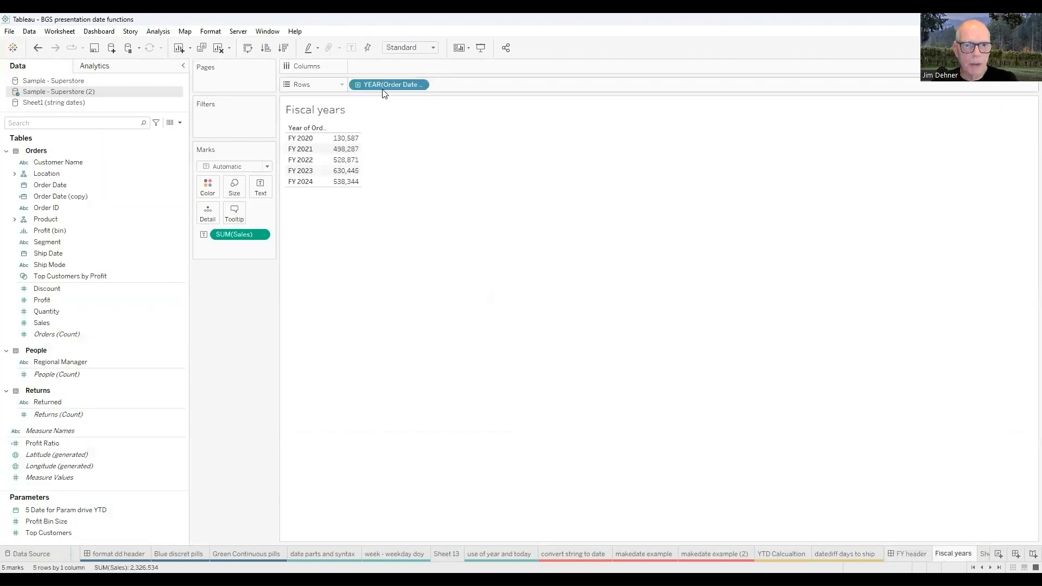
left_click_drag(384, 91, 217, 304)
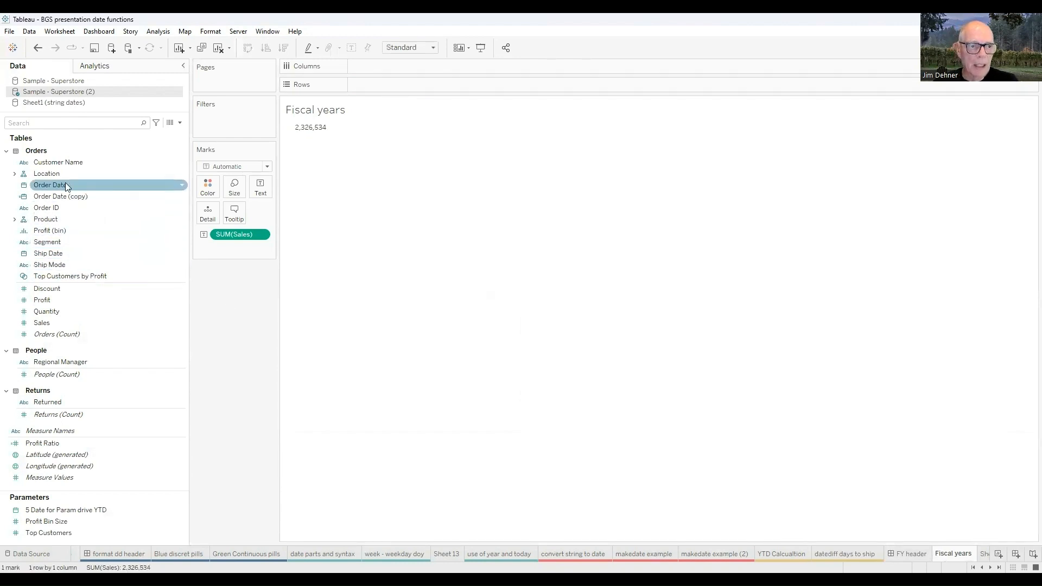
- Add the standard Order Date to Rows and expand it from year to quarter and month
left_click_drag(53, 186, 369, 90)
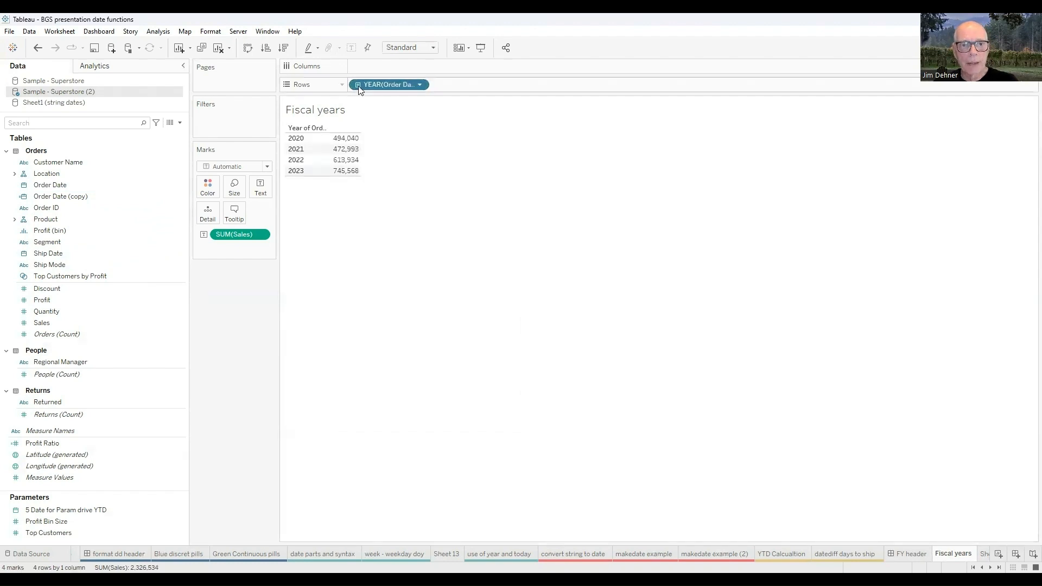
left_click(357, 85)
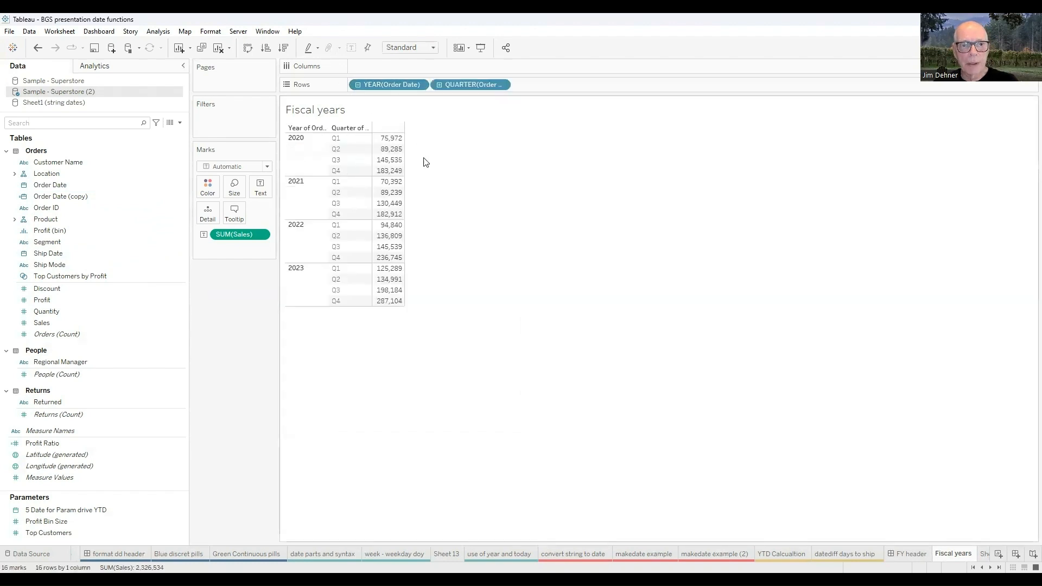
left_click(439, 84)
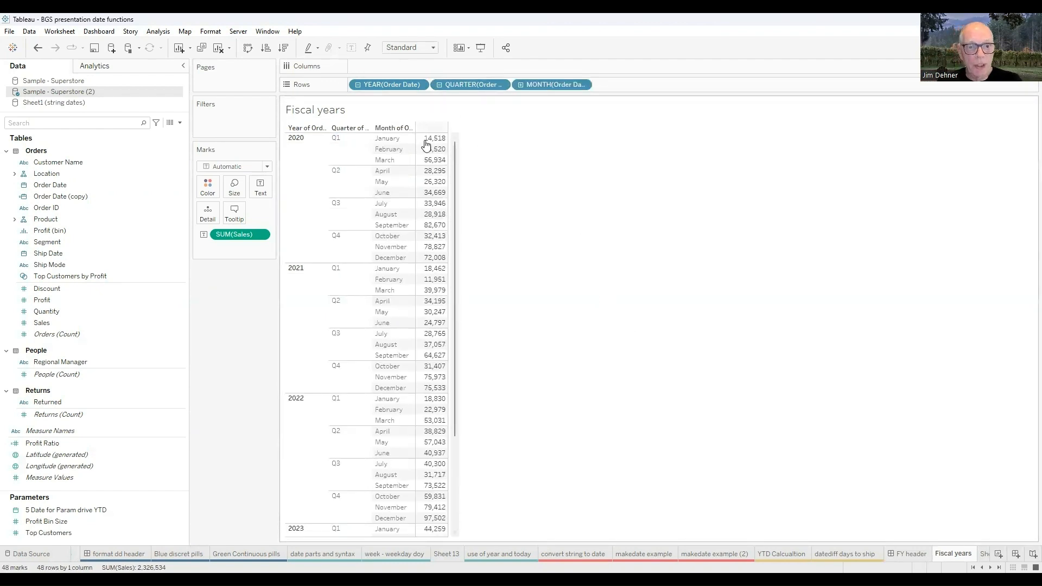
right_click(389, 83)
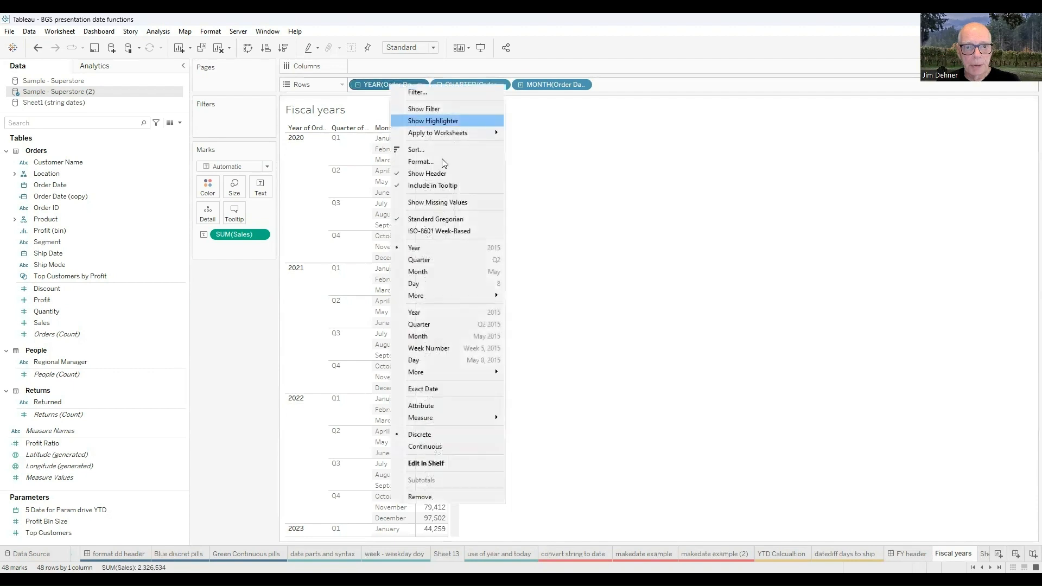
left_click(672, 231)
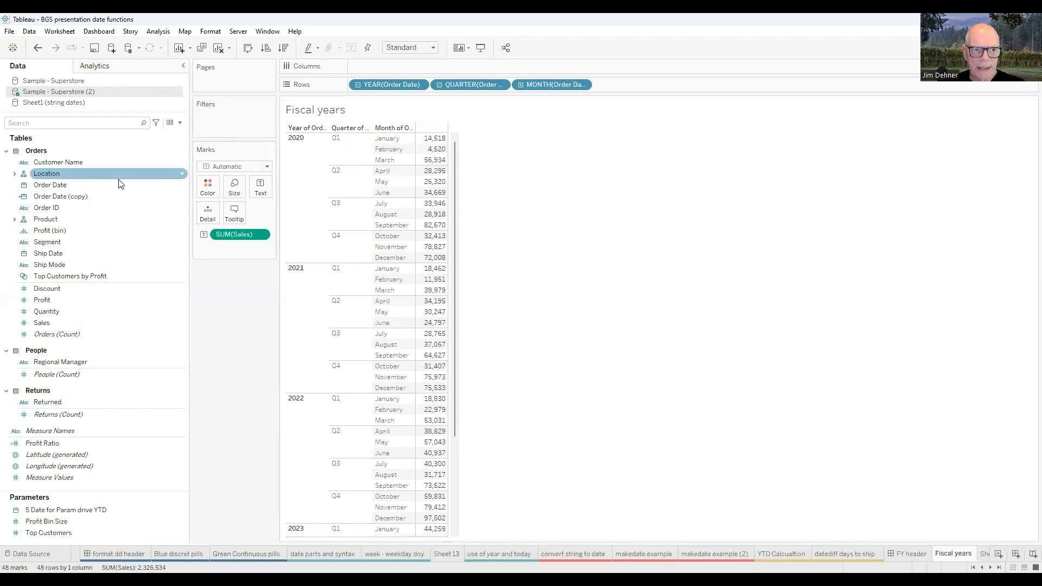
- Add Order Date (copy) to Rows with year, quarter and month levels, and set its default fiscal year start to July
right_click(66, 199)
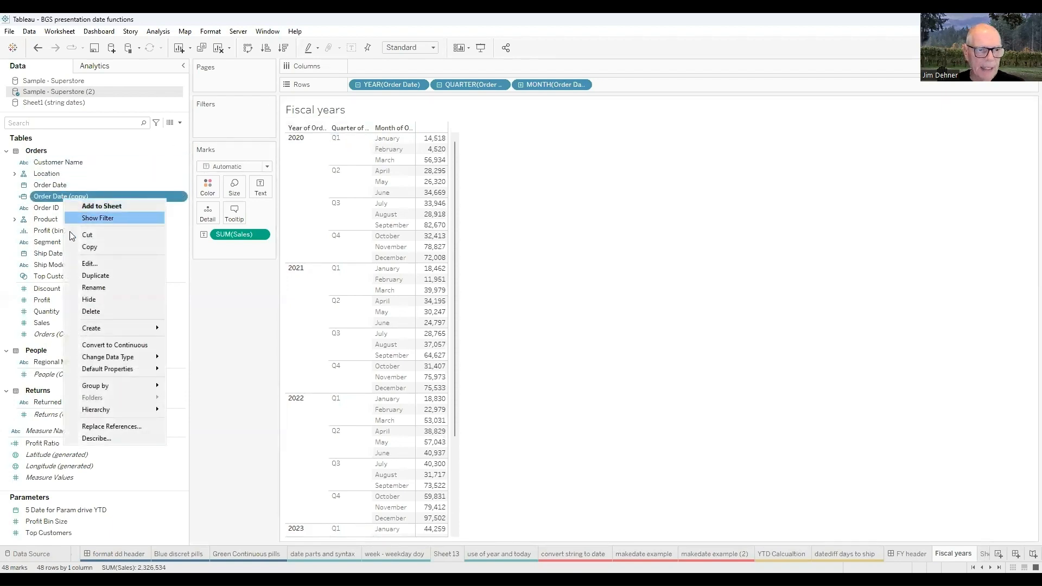
mouse_move(96, 330)
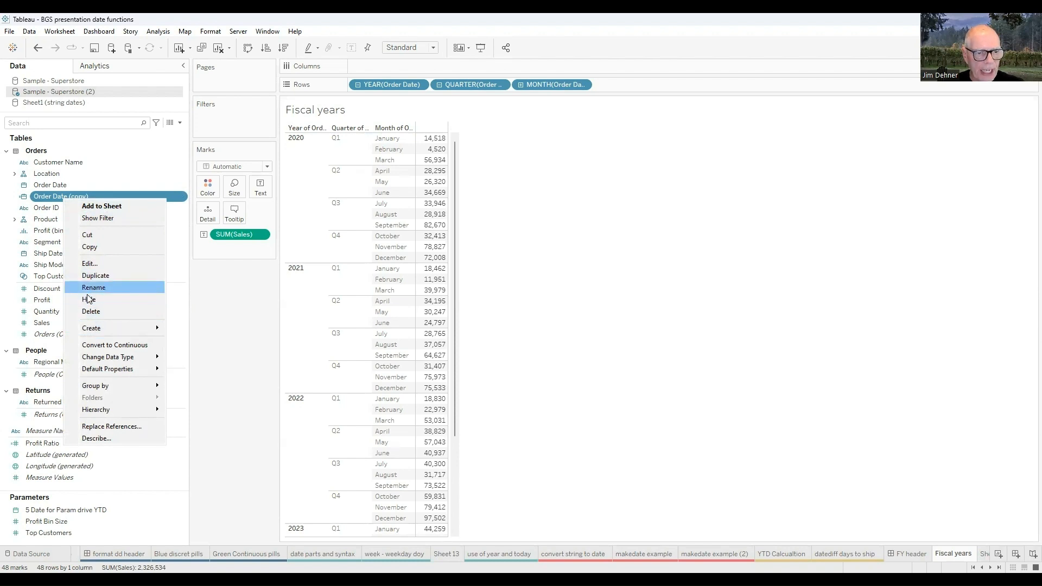
mouse_move(105, 376)
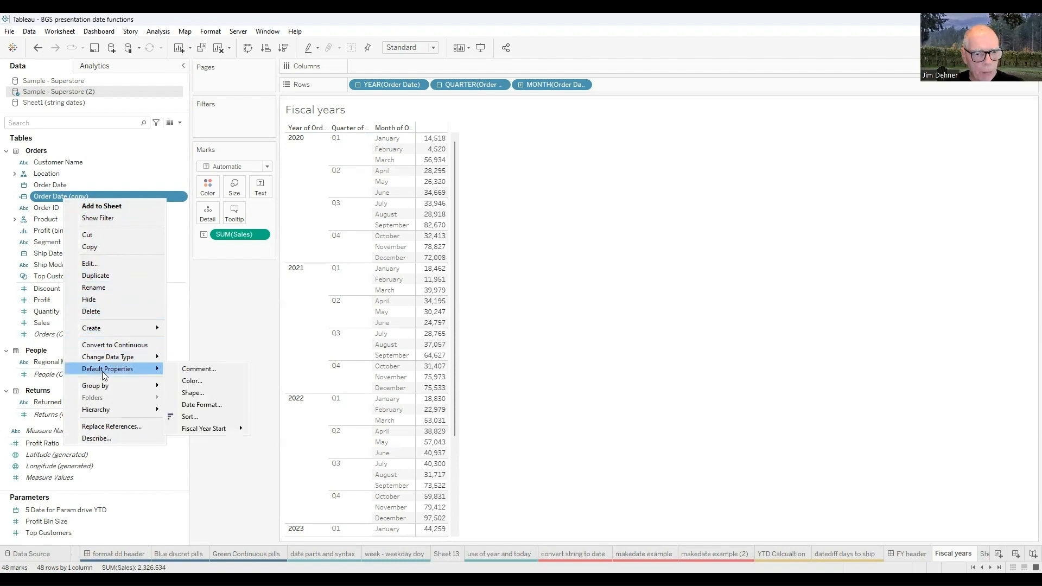
mouse_move(205, 430)
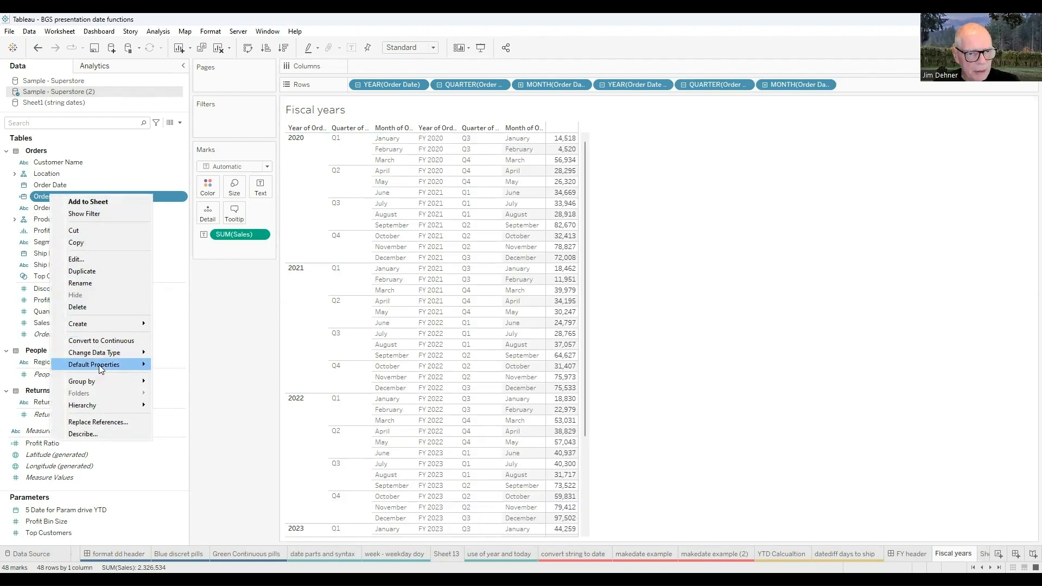
mouse_move(99, 365)
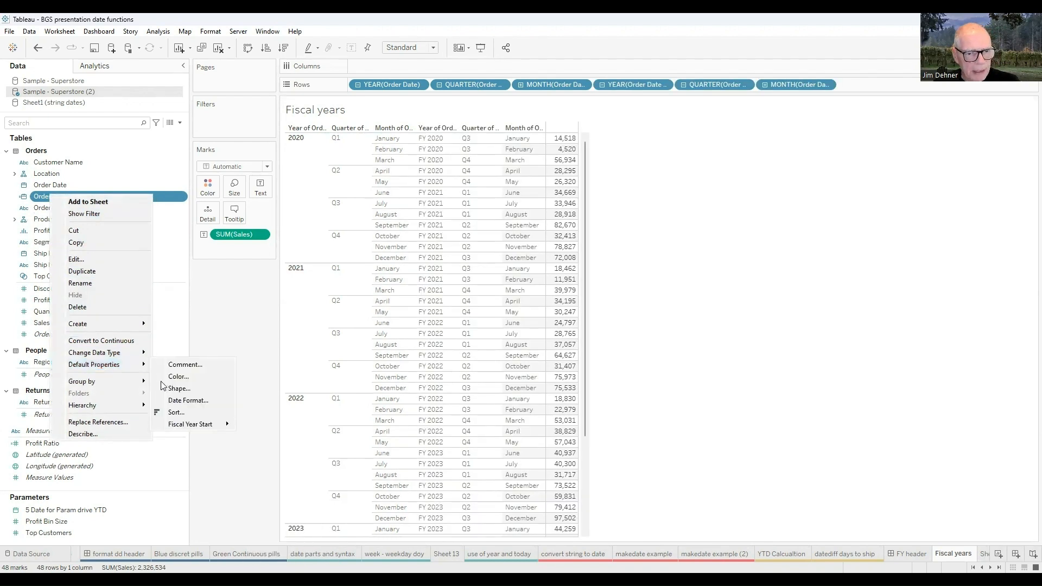
mouse_move(200, 425)
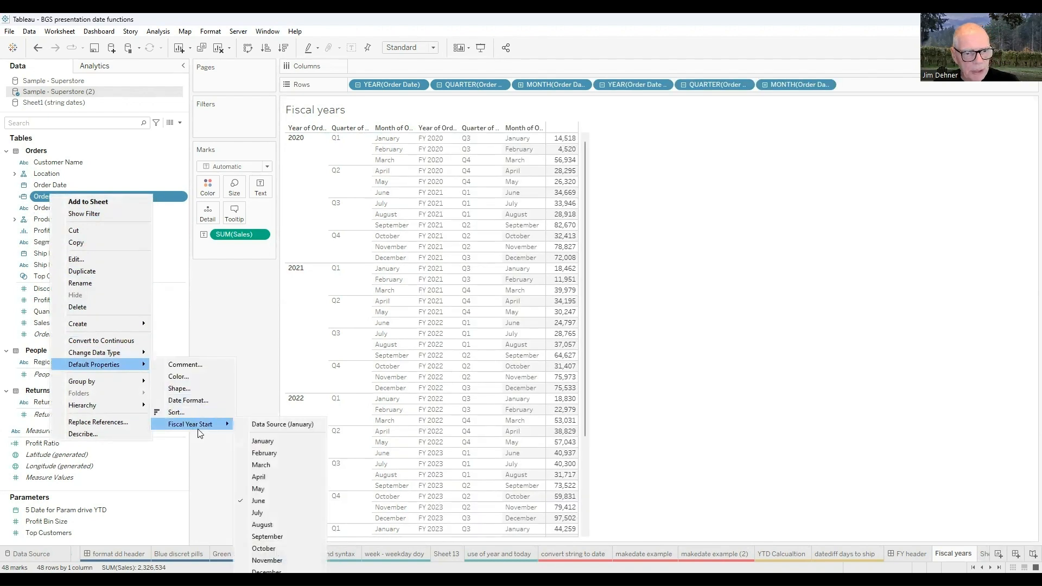
left_click(260, 514)
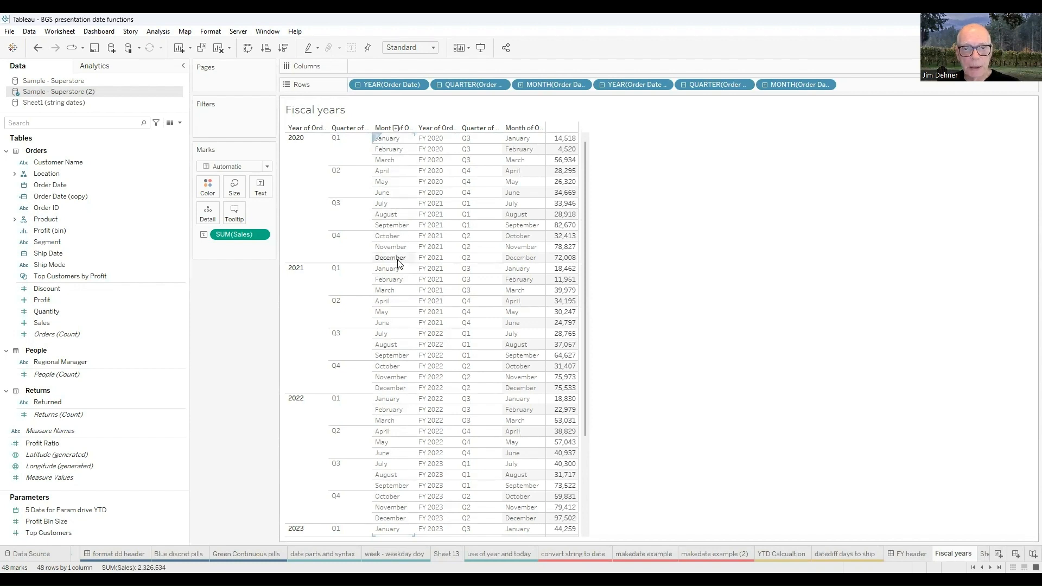
- Collapse the calendar Order Date to its year level and remove it from Rows, keeping the fiscal date fields
left_click(357, 85)
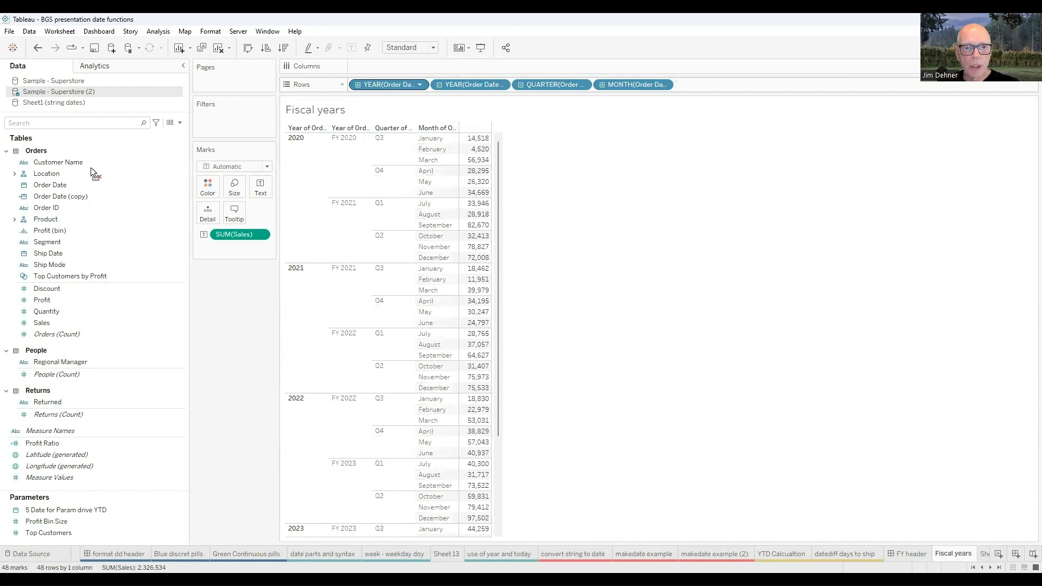
left_click_drag(61, 186, 65, 187)
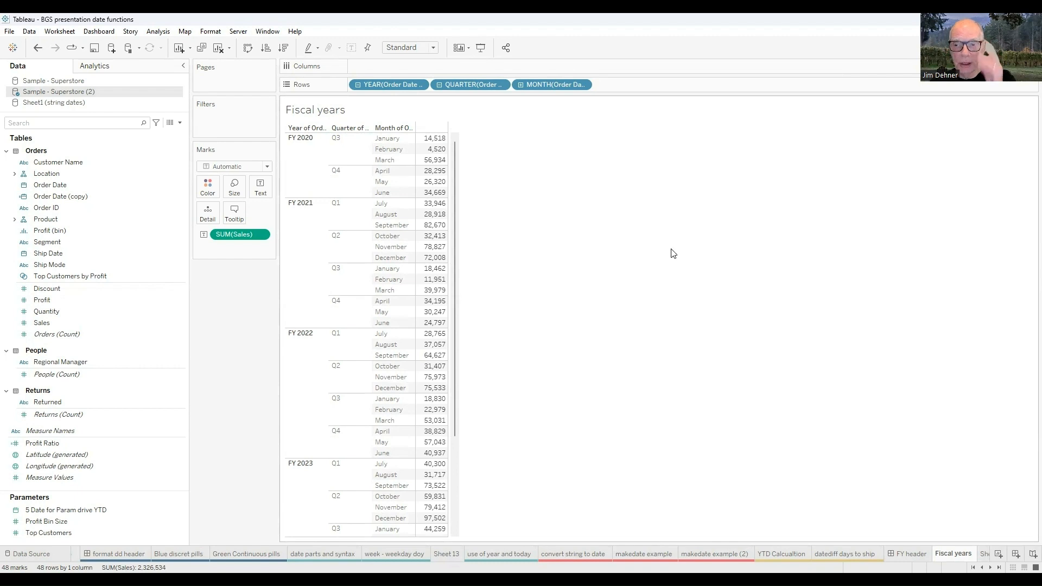
- Create and apply a calculated field with the formula datetrunc("year",[Order Date (copy)])
left_click(179, 123)
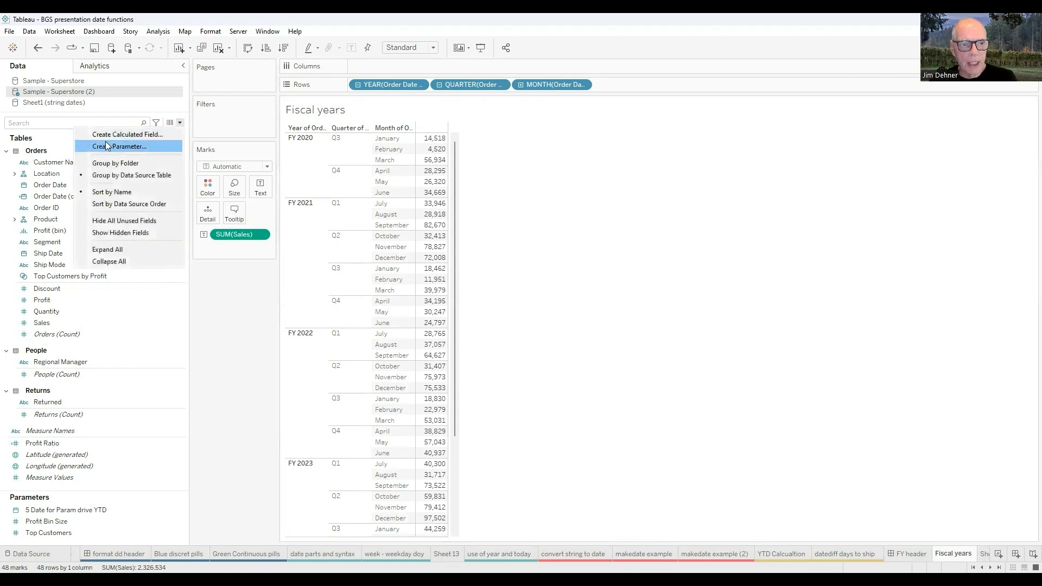
left_click(109, 137)
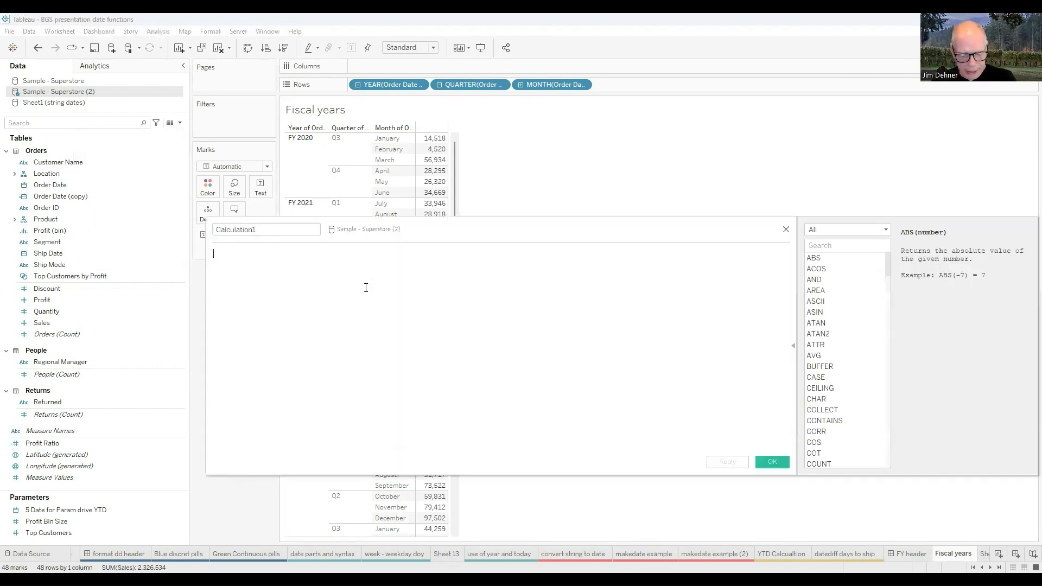
type("date")
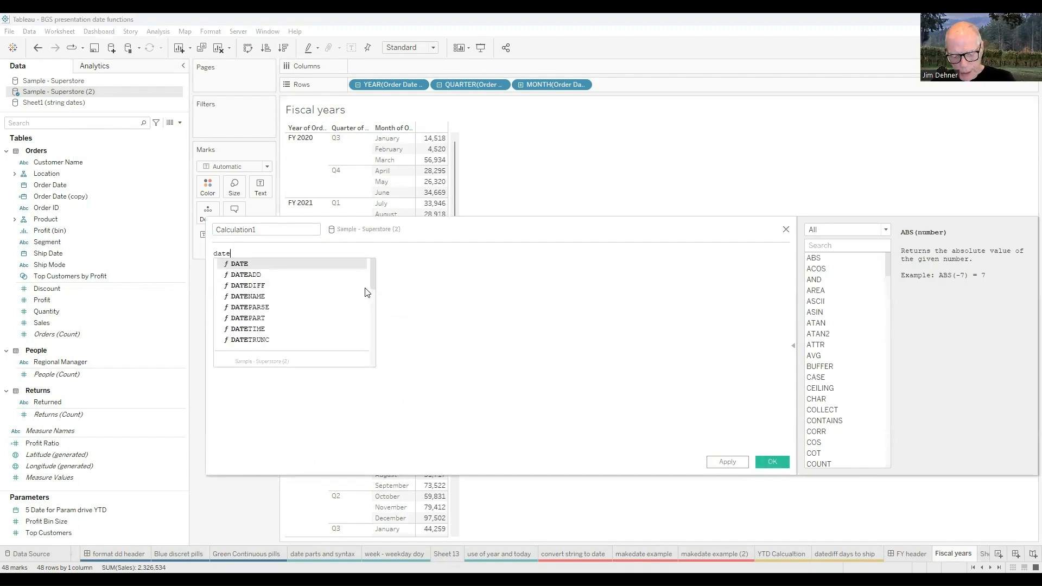
type("trunc(")
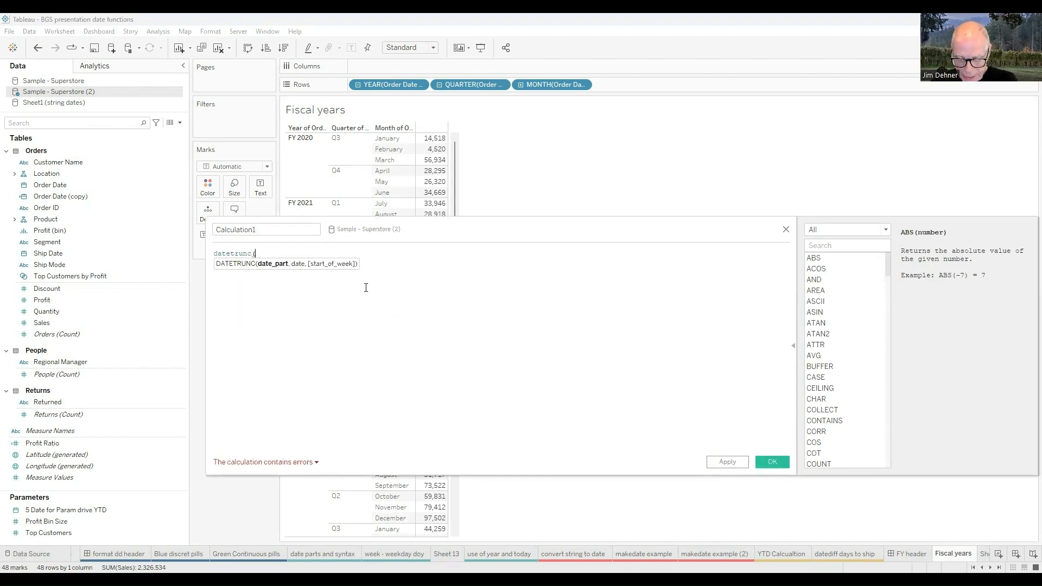
type("\"yea")
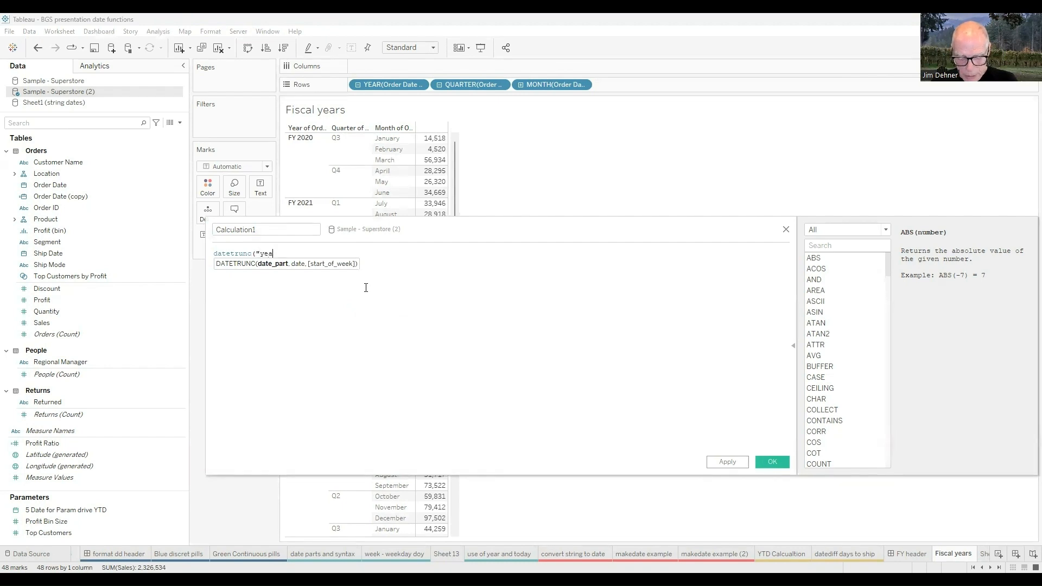
type("r'")
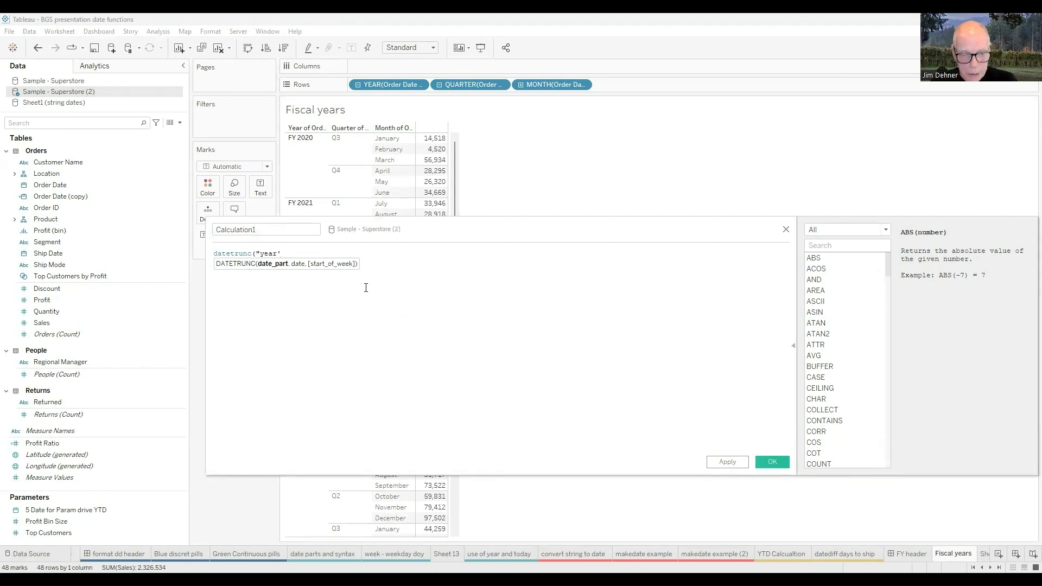
key("BackSpace")
type("\"")
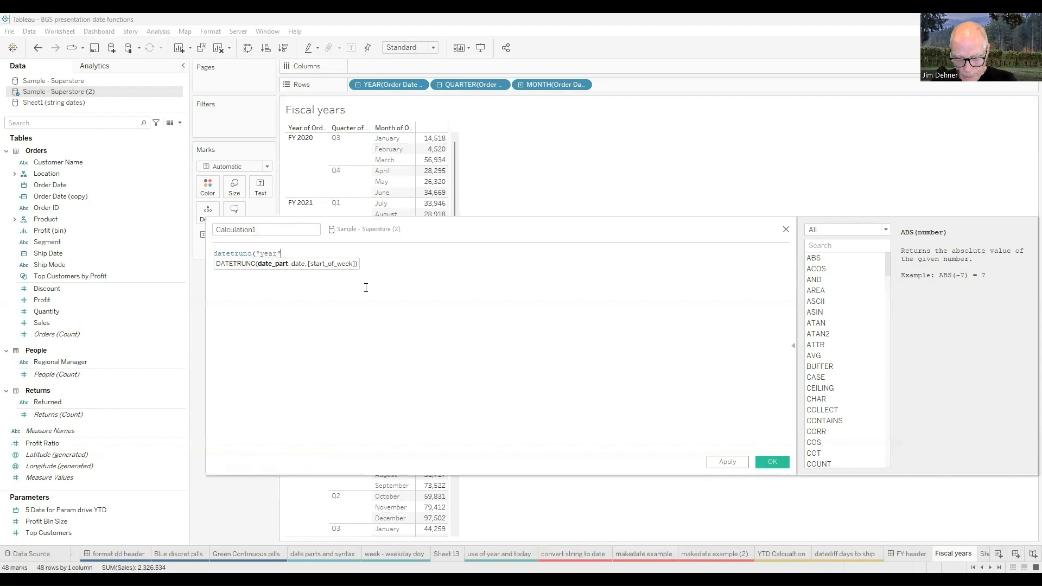
type(",ord")
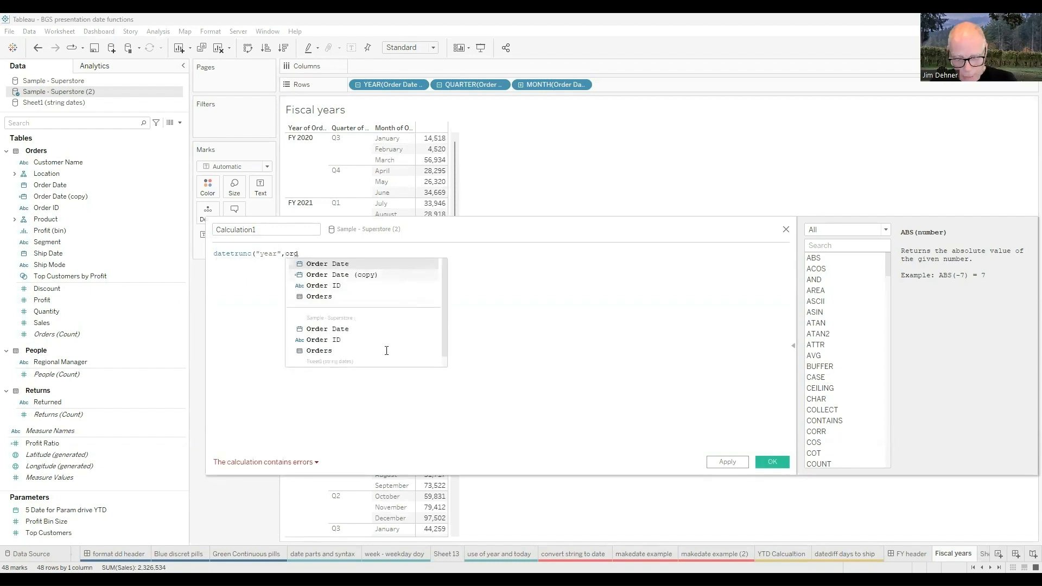
key("Down")
key("Return")
type(")")
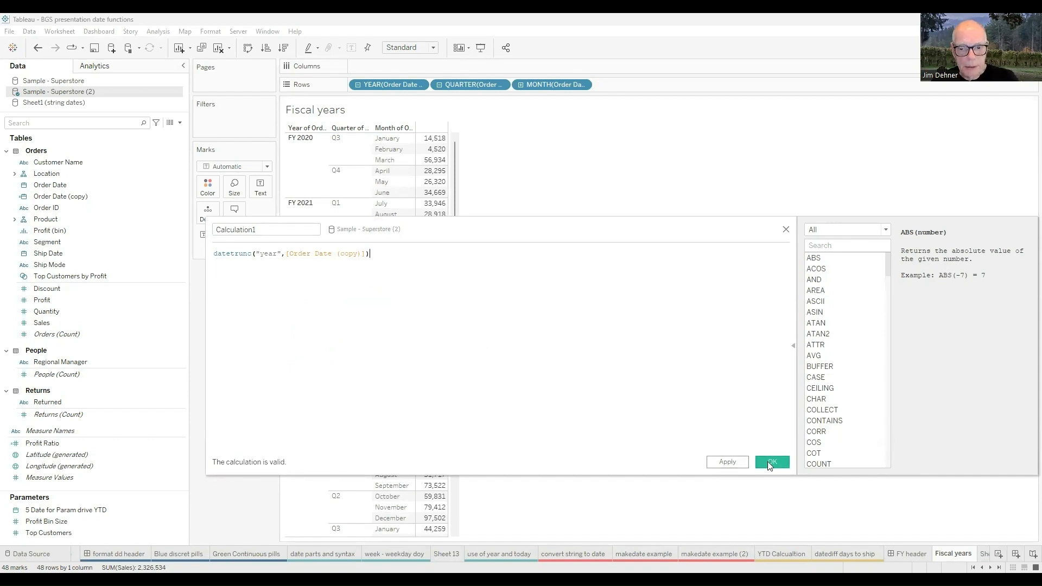
left_click(737, 463)
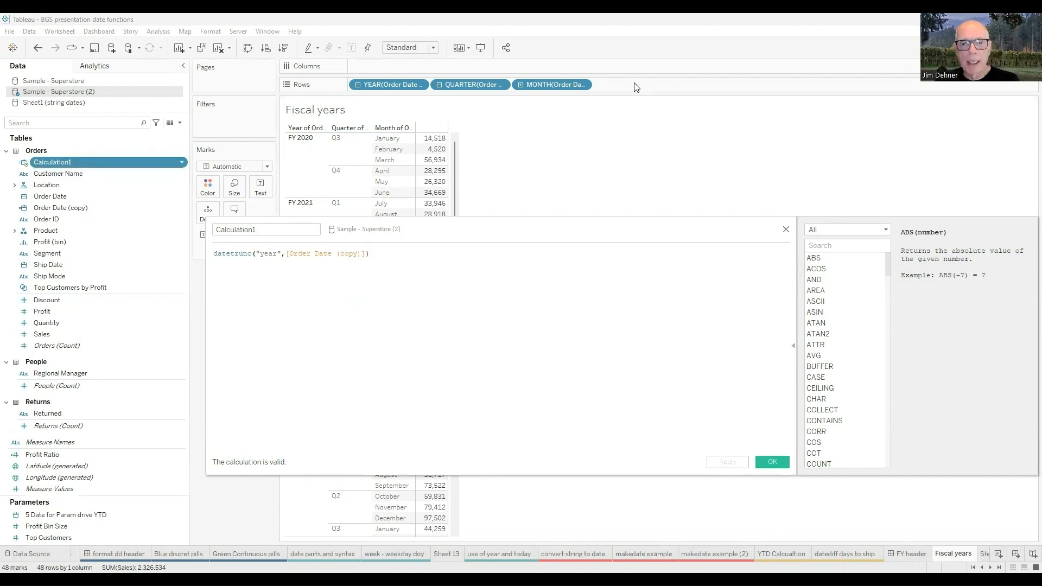
- Add the new date calculation to Rows after Month as MDY, moving its editor clear of the table and closing it
left_click_drag(52, 162, 637, 88)
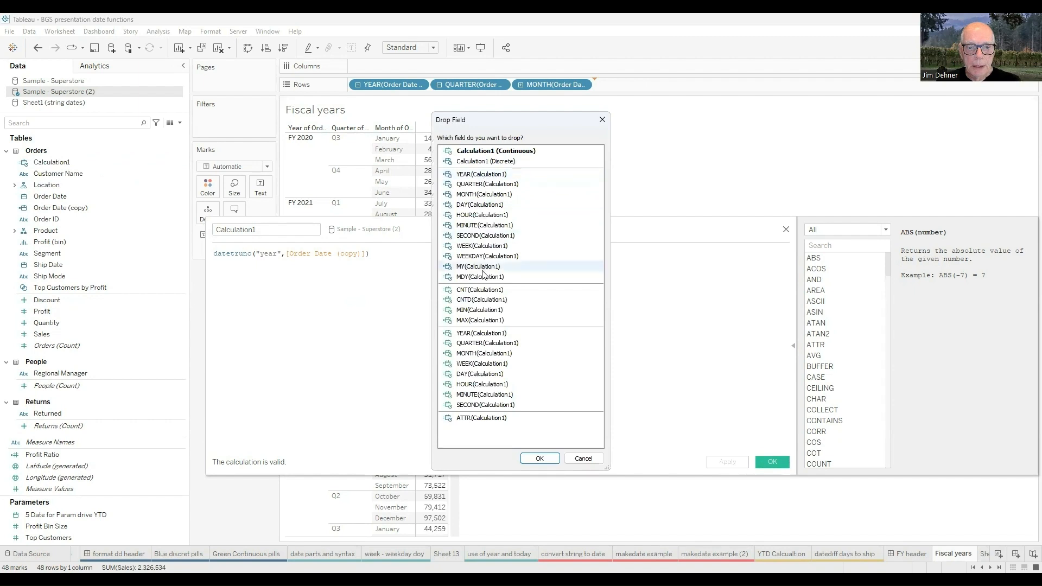
left_click(480, 277)
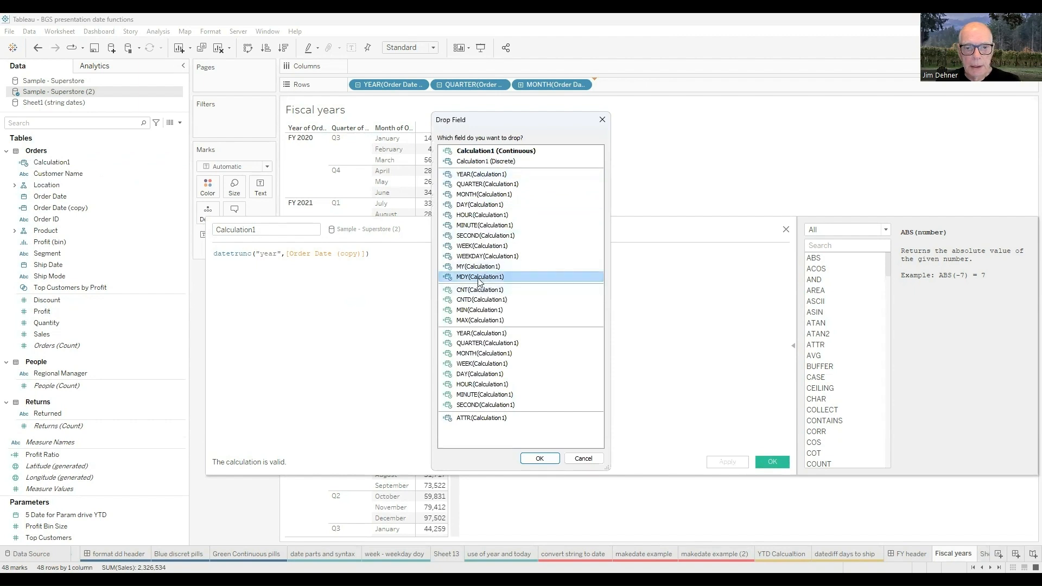
left_click(540, 459)
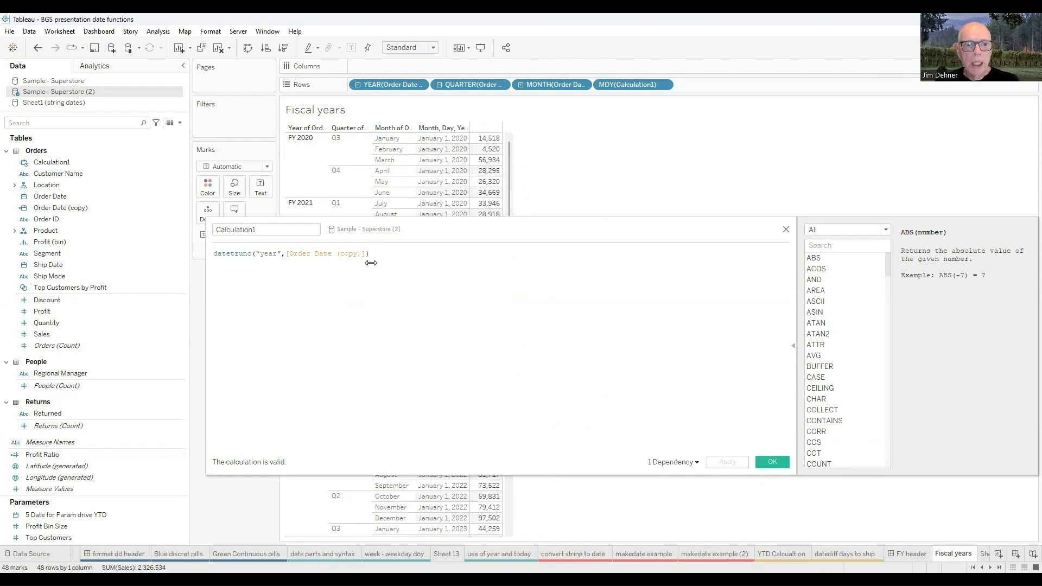
left_click_drag(338, 222, 371, 270)
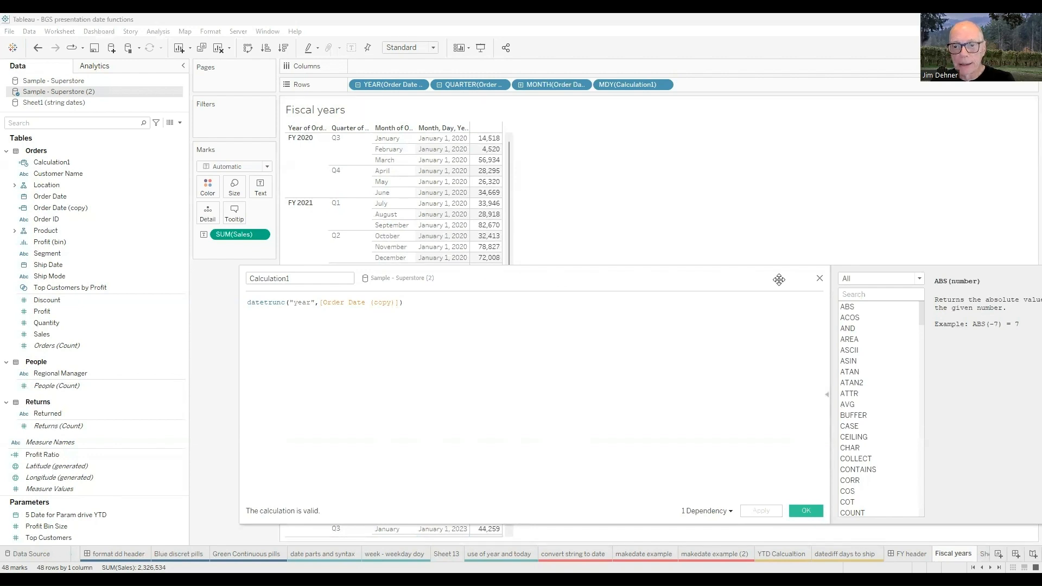
left_click(820, 279)
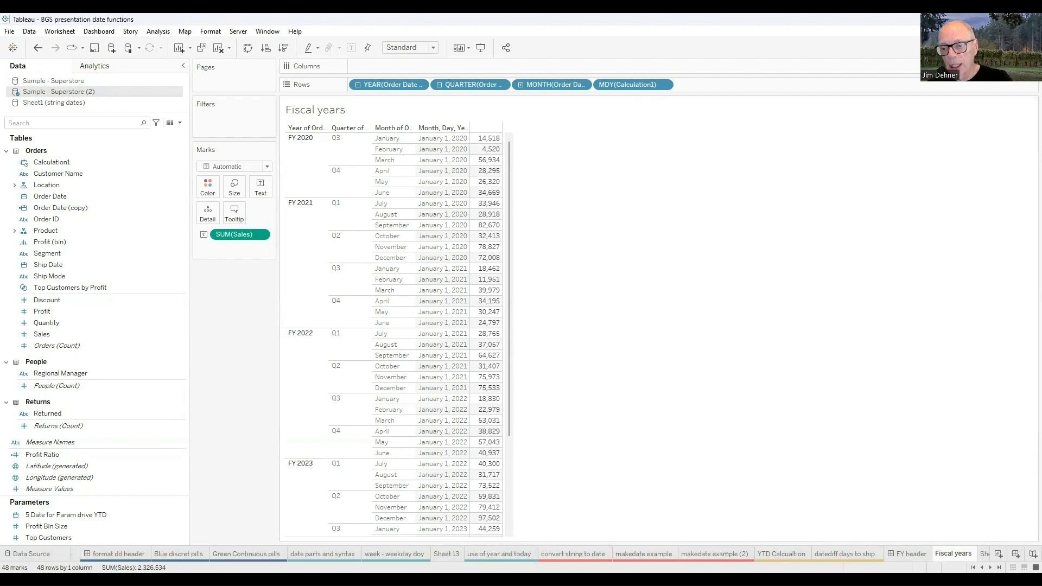
- Open the Contact Info dashboard at the end of the workbook
left_click(990, 567)
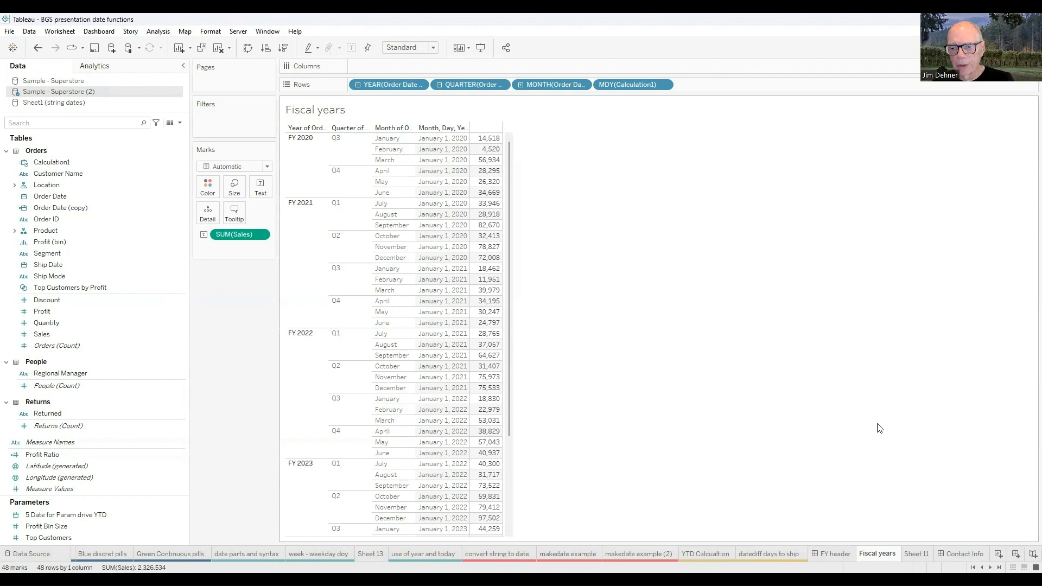
left_click(966, 553)
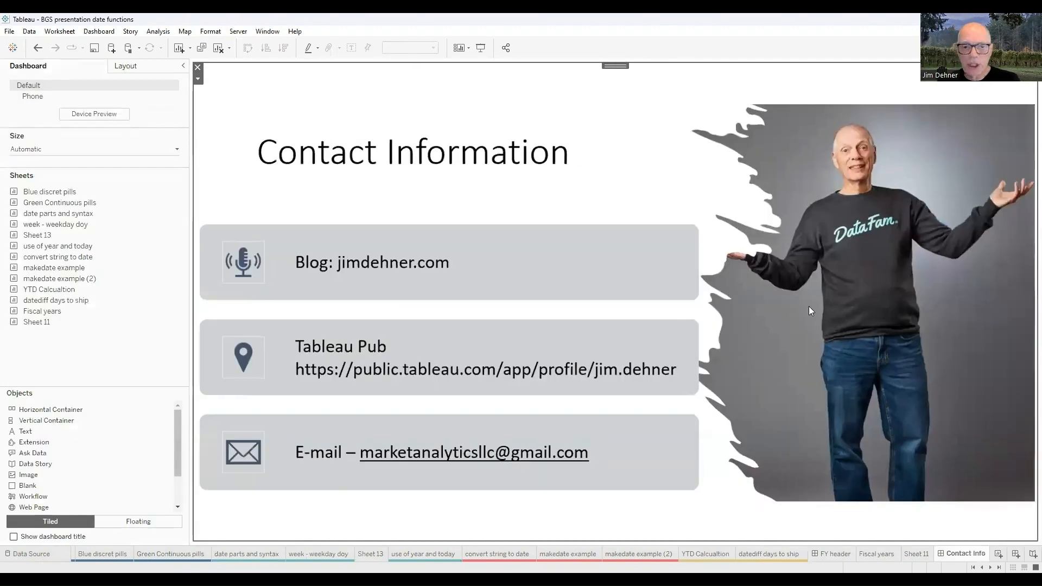